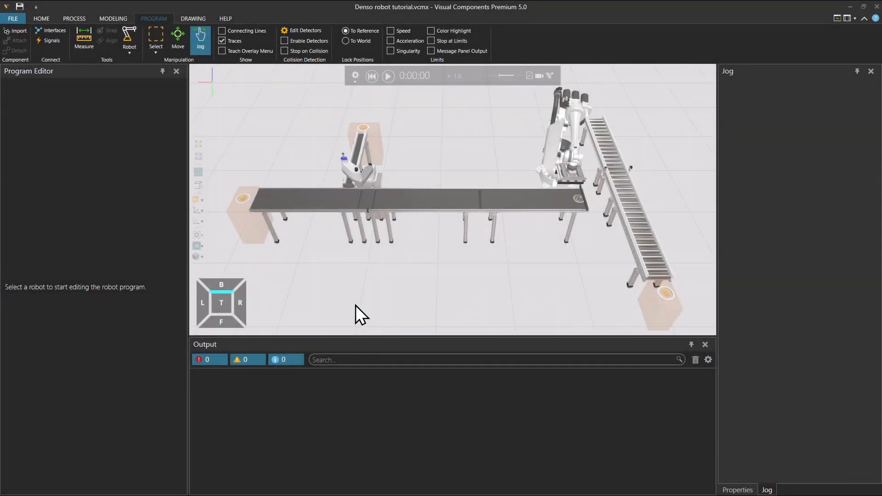
- Enable the Connectivity add-on in the application options and confirm the change
click(14, 18)
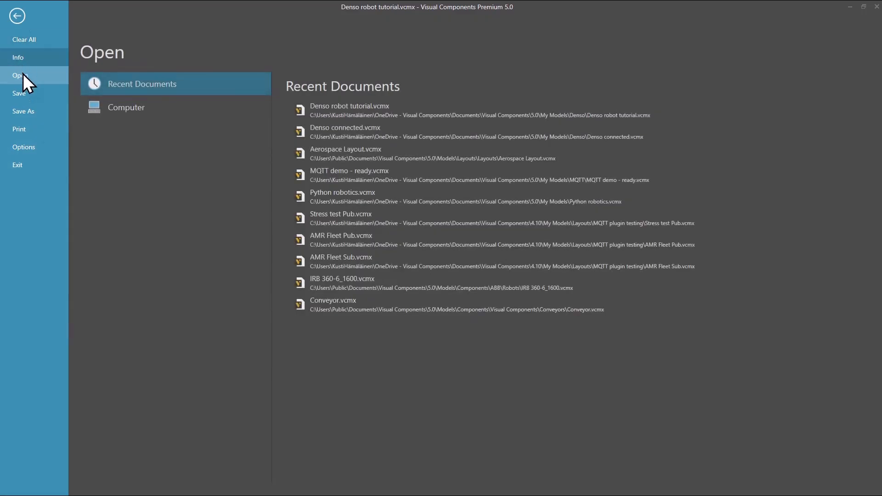
click(24, 147)
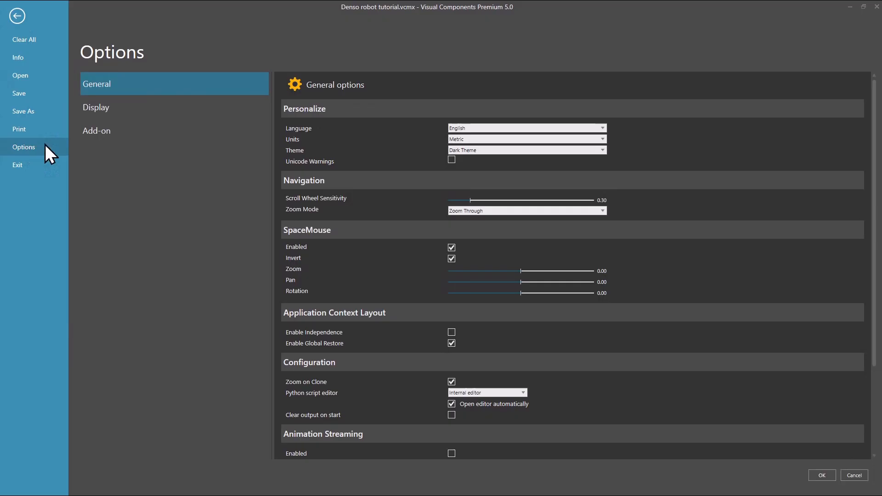
click(97, 132)
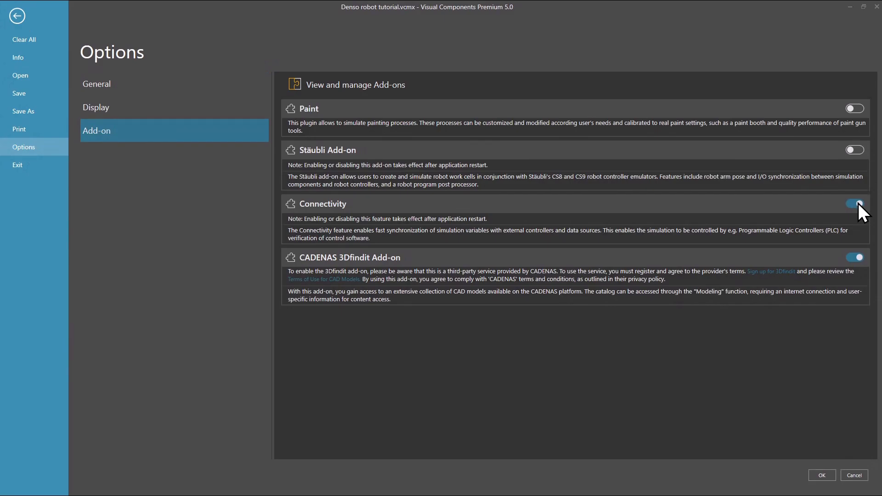
click(818, 477)
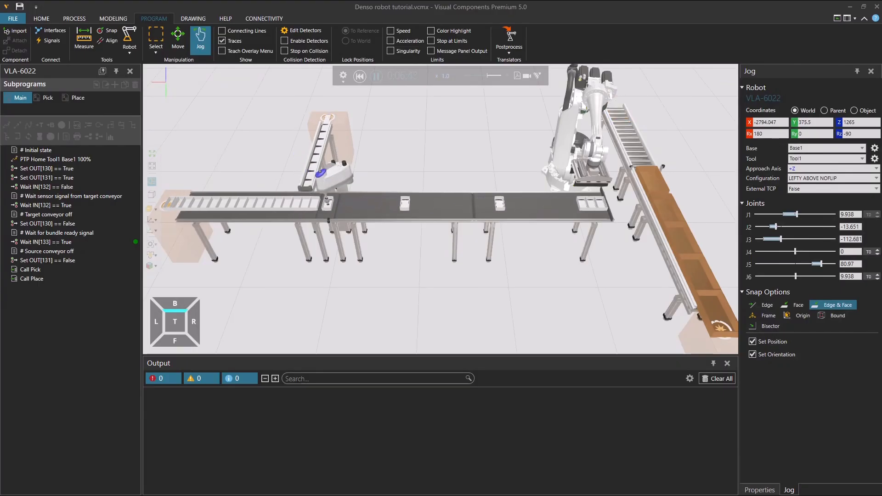
- Examine the running programs of the LPH060 and VLA-6022 robots, alternating between the two during the simulation
click(340, 174)
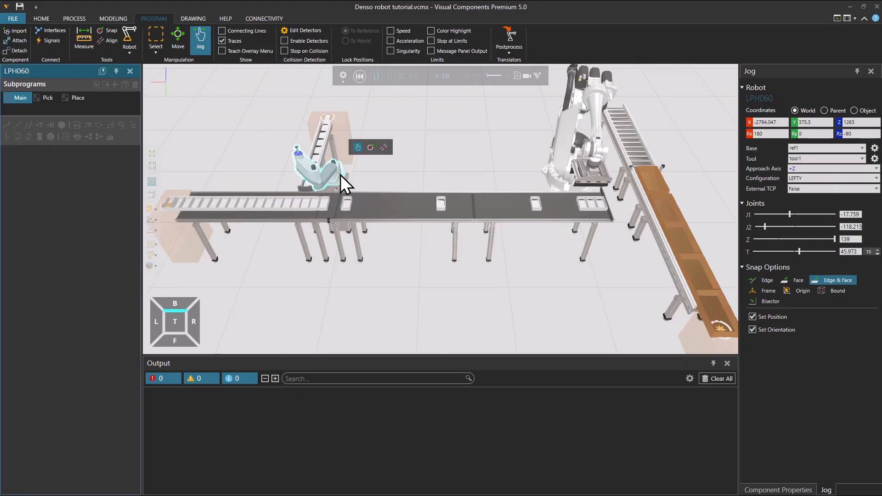
click(455, 172)
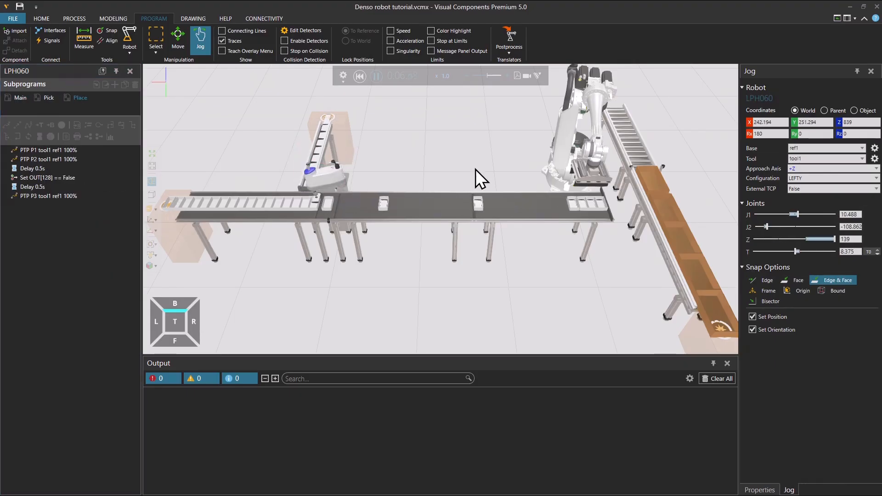
click(551, 175)
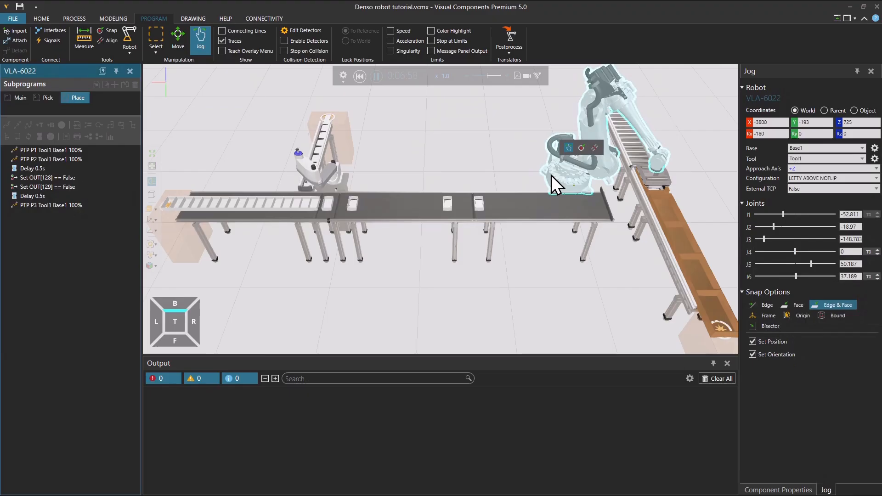
click(497, 167)
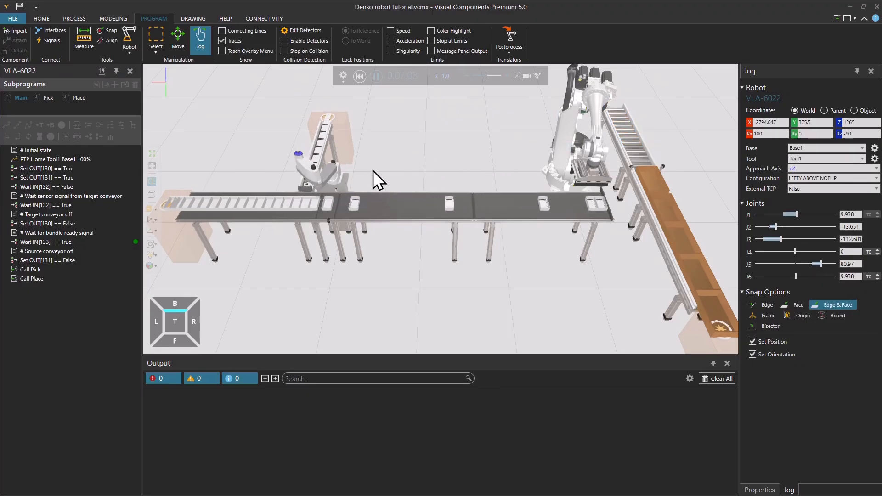
click(340, 175)
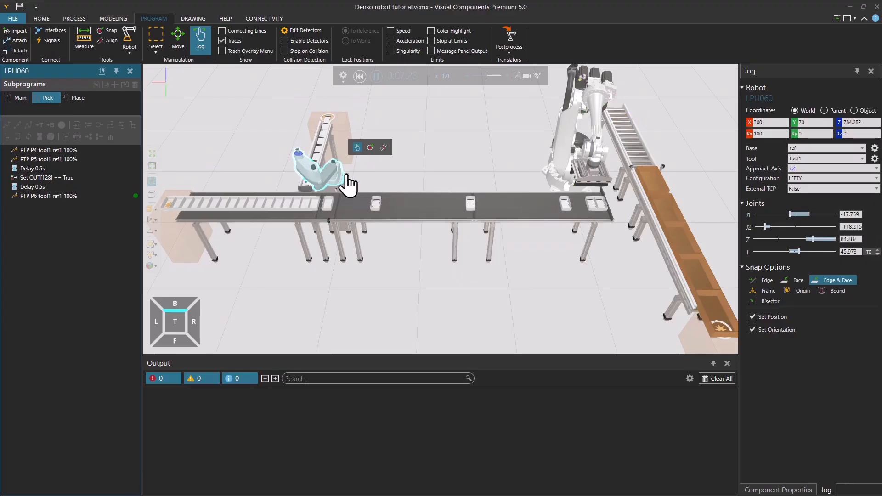
click(553, 182)
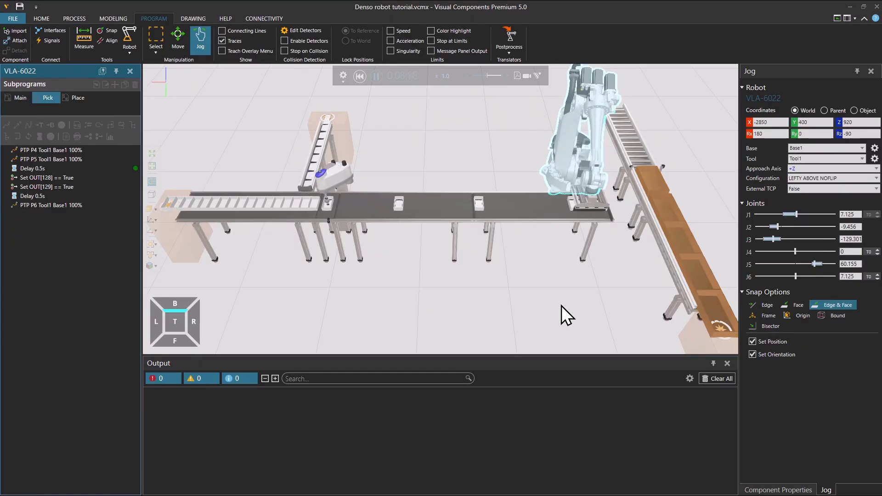
click(418, 310)
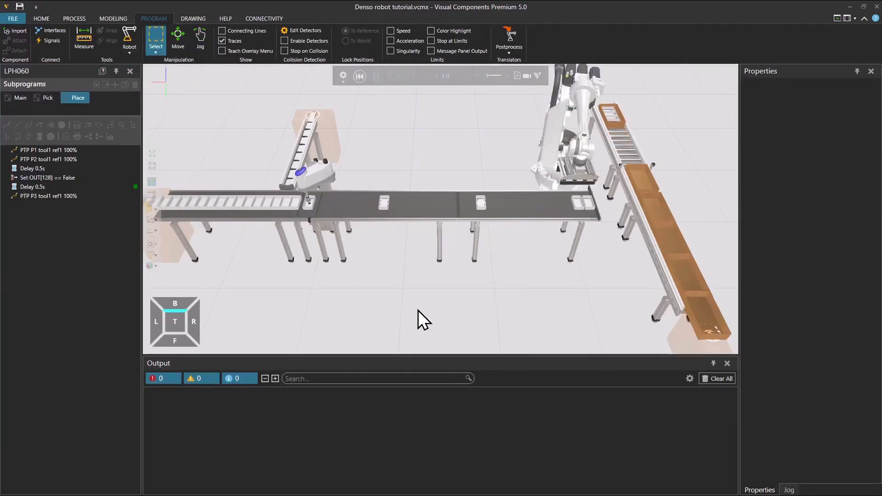
- Display the signal connections of the LPH060 robot and spread out the LPH060 and Conveyor #3 signal boxes to inspect the wiring
click(62, 40)
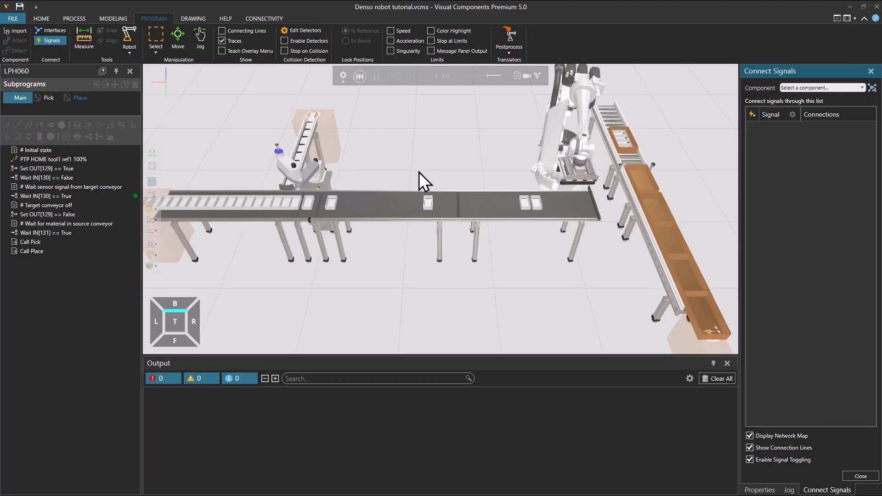
click(319, 173)
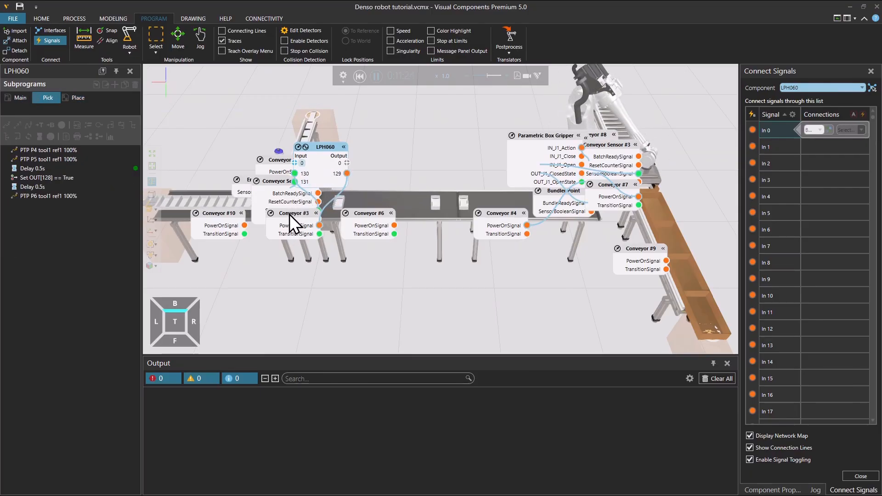
drag(290, 214, 292, 243)
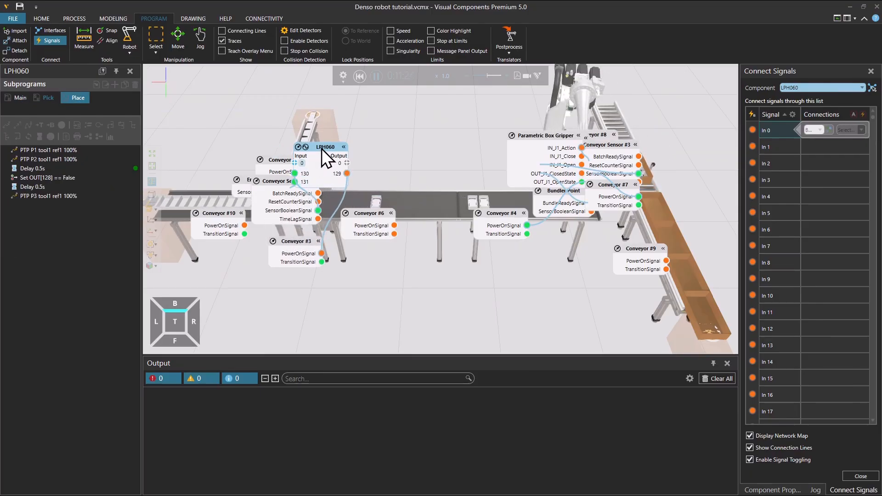
drag(322, 148, 378, 156)
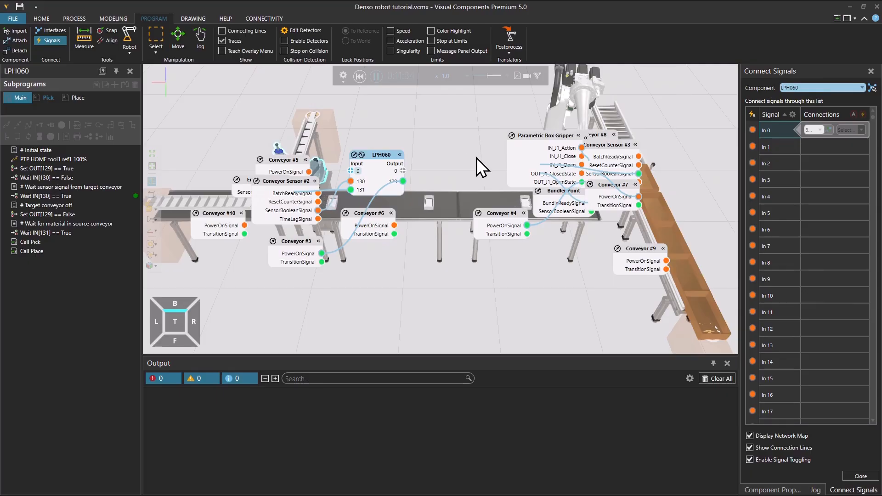
right_drag(476, 159, 535, 139)
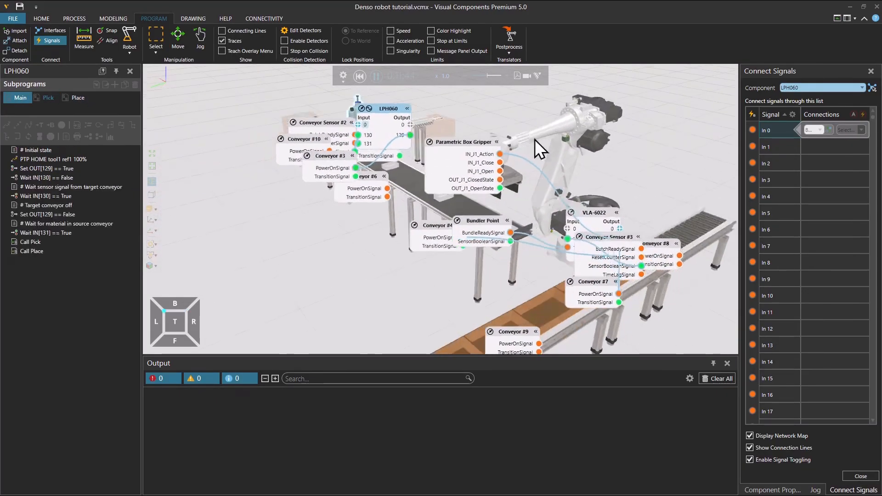
right_drag(618, 179, 627, 250)
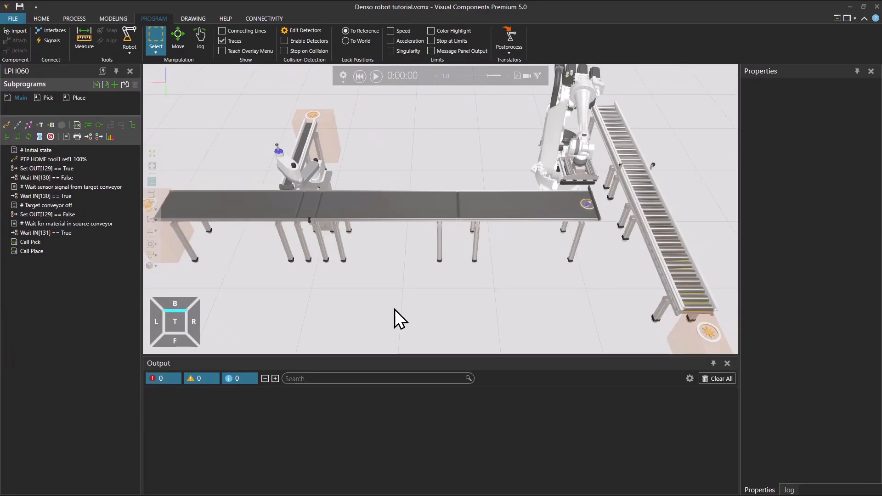
- Postprocess the LPH060 robot's program with the DENSO download translator and save it as scara in the Denso folder
click(318, 175)
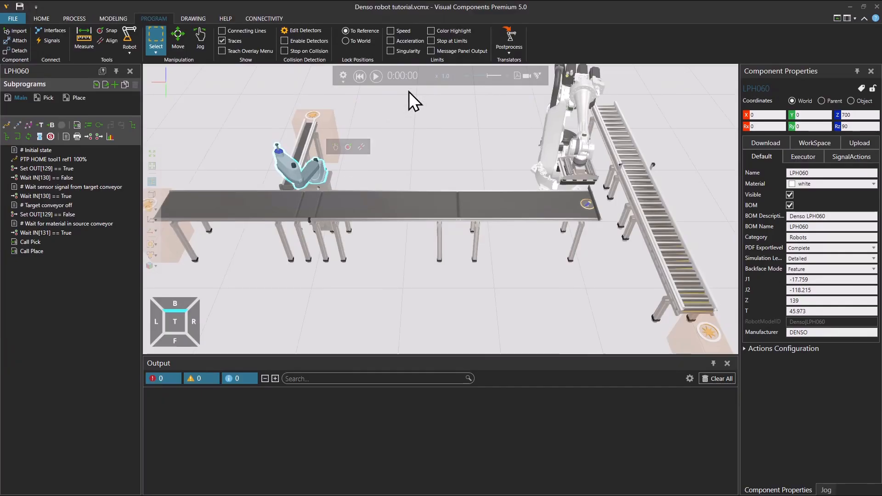
click(520, 54)
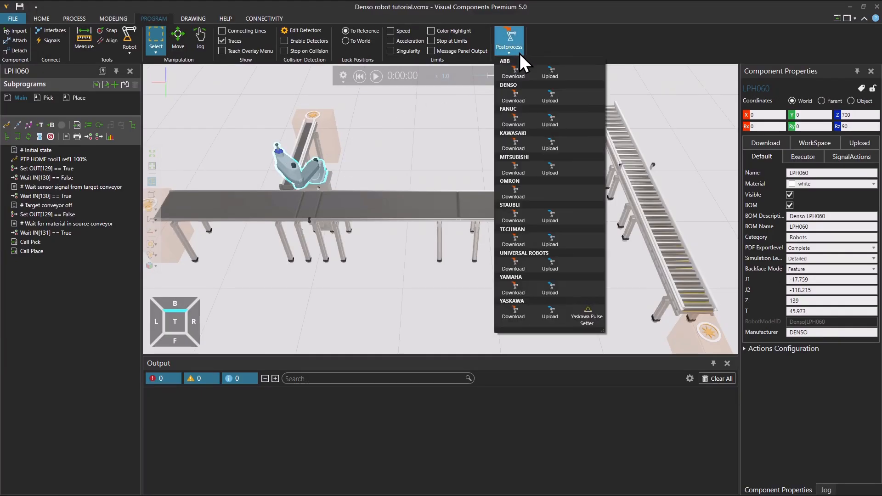
click(528, 94)
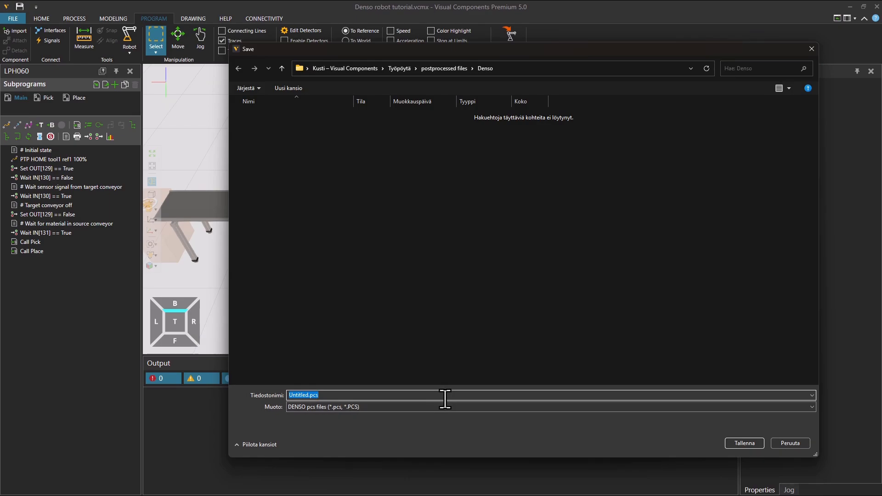
text(scara)
click(738, 444)
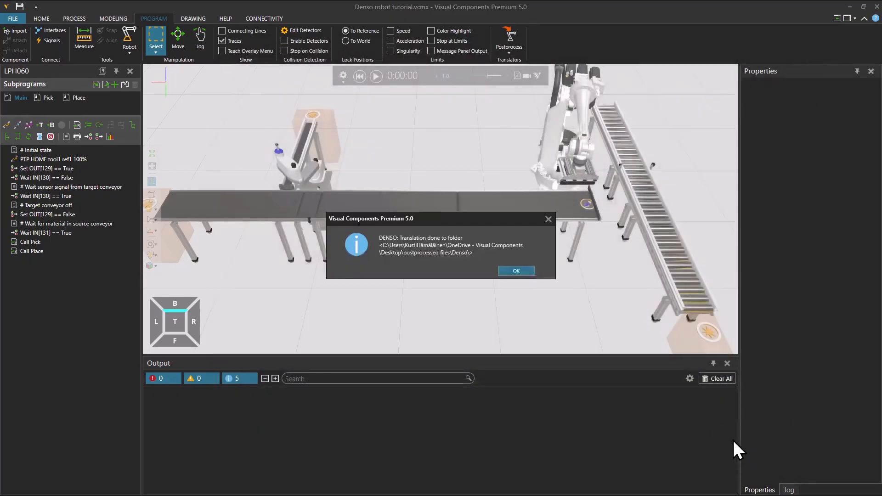
click(512, 271)
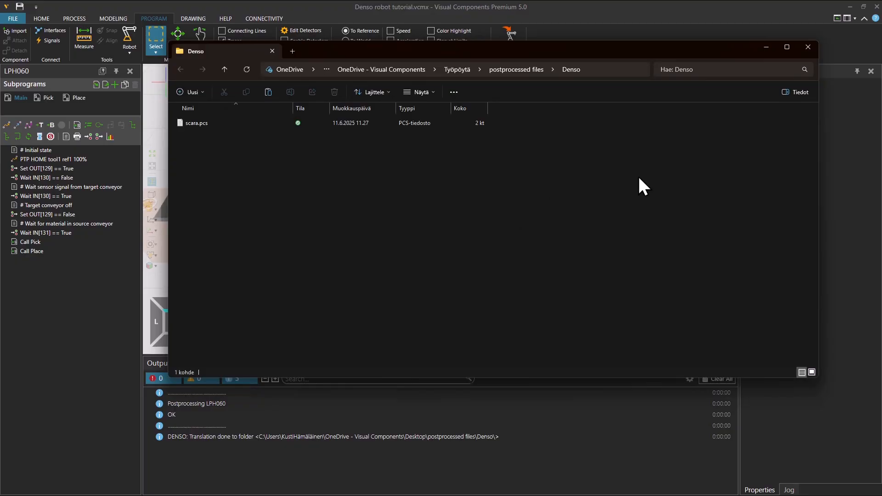
click(809, 48)
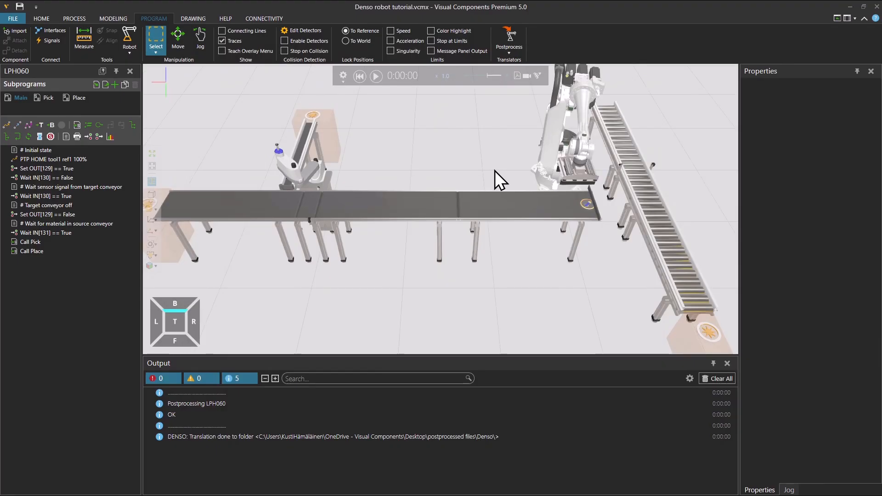
- Postprocess the VLA-6022 robot's program with the DENSO download translator and save it as articulated in the Denso folder
click(542, 171)
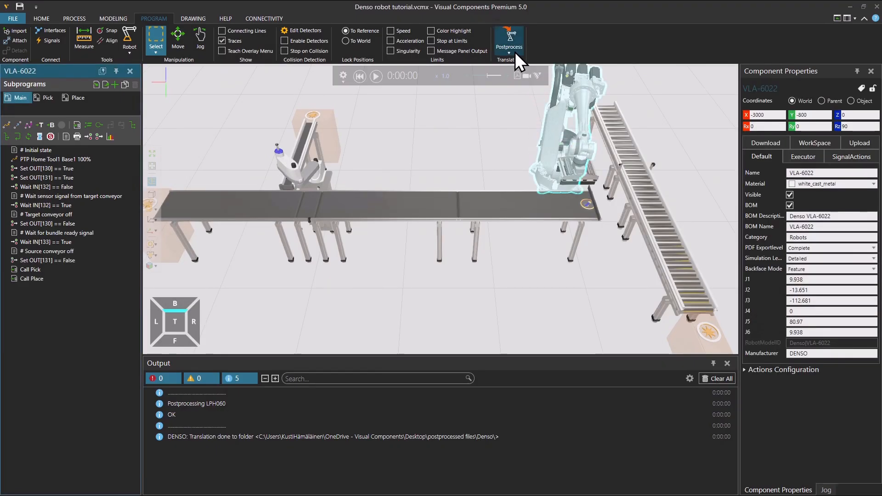
click(515, 52)
click(516, 96)
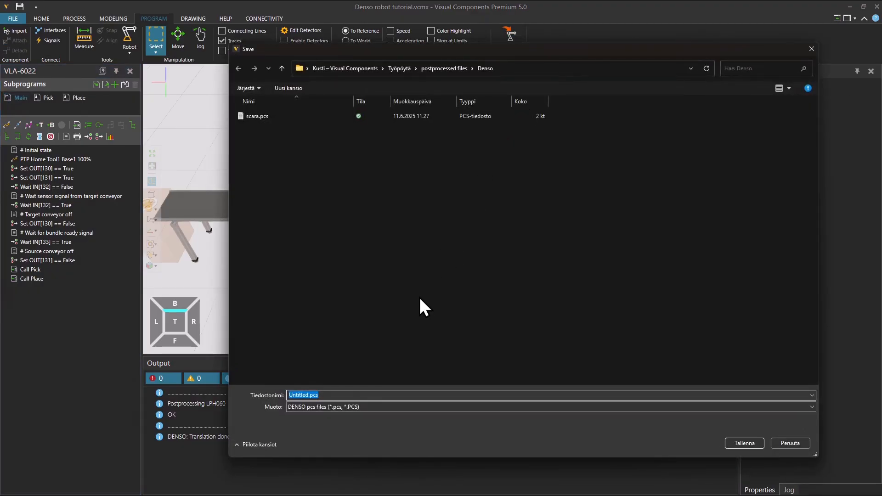
text(articulated)
click(744, 441)
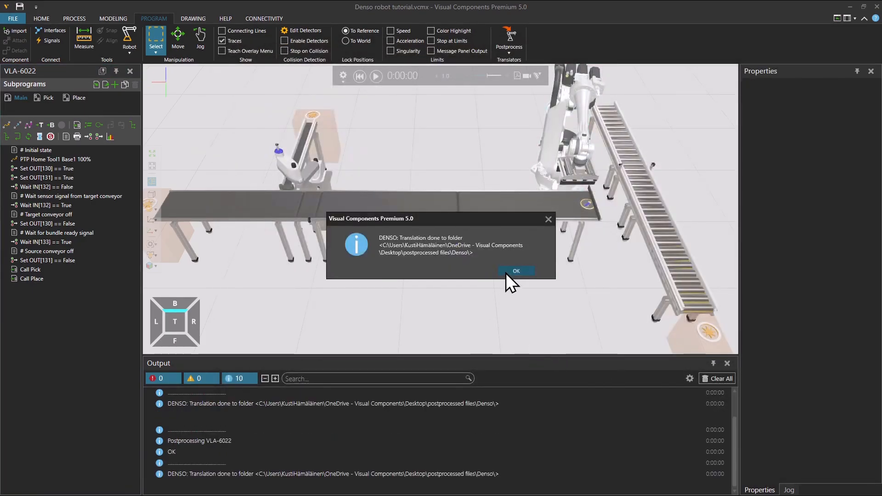
click(514, 271)
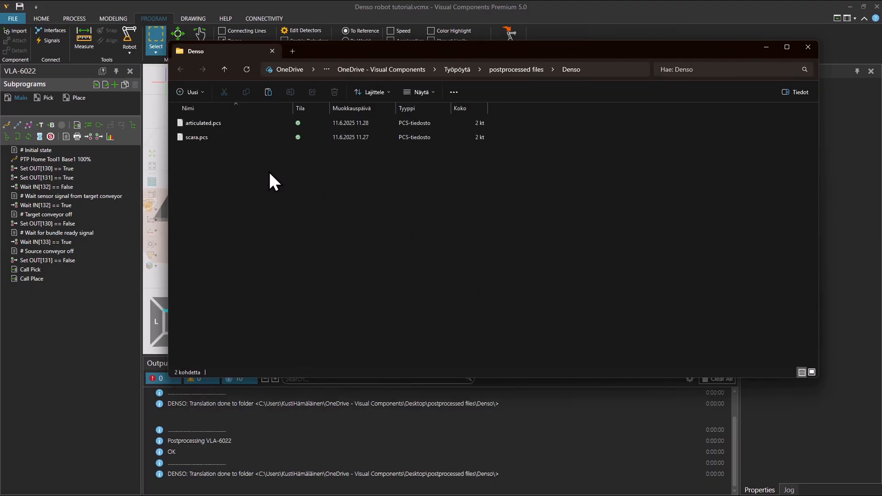
- Open articulated.pcs in the text editor and examine its position definitions and the Main, Pick and Place routines
click(255, 123)
double_click(254, 120)
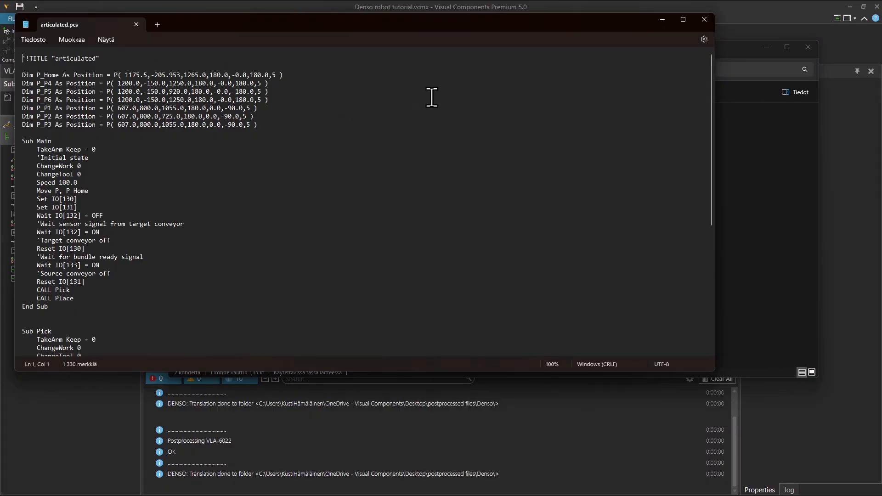
click(683, 20)
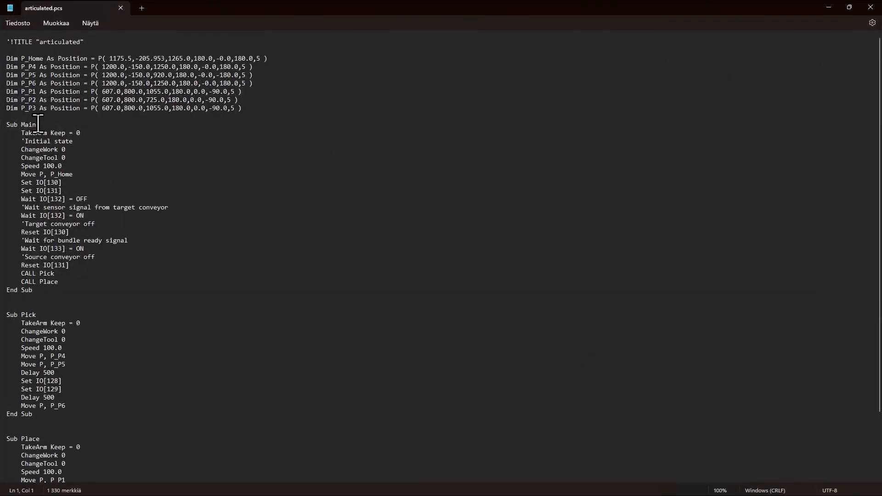
scroll(83, 192, down, 3)
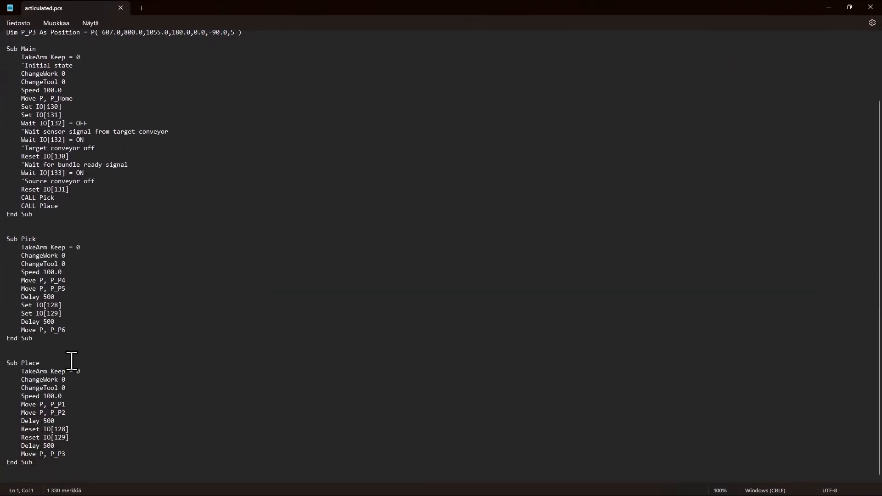
scroll(160, 358, up, 3)
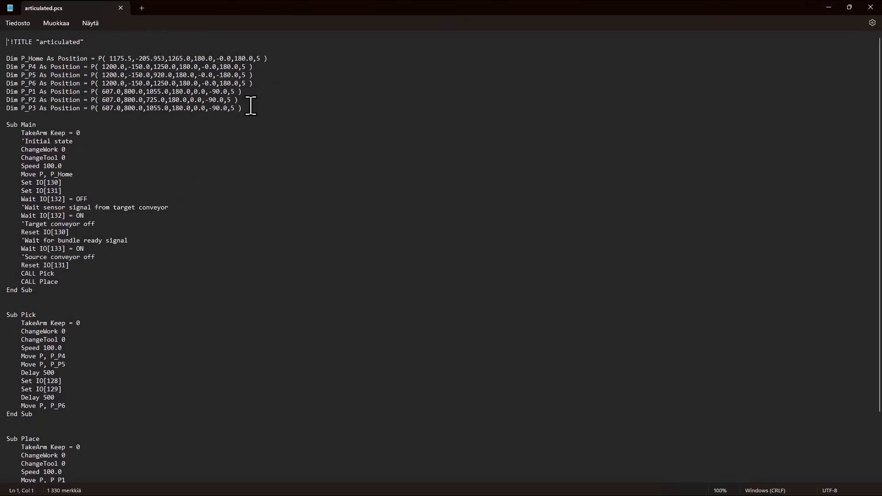
drag(251, 109, 7, 51)
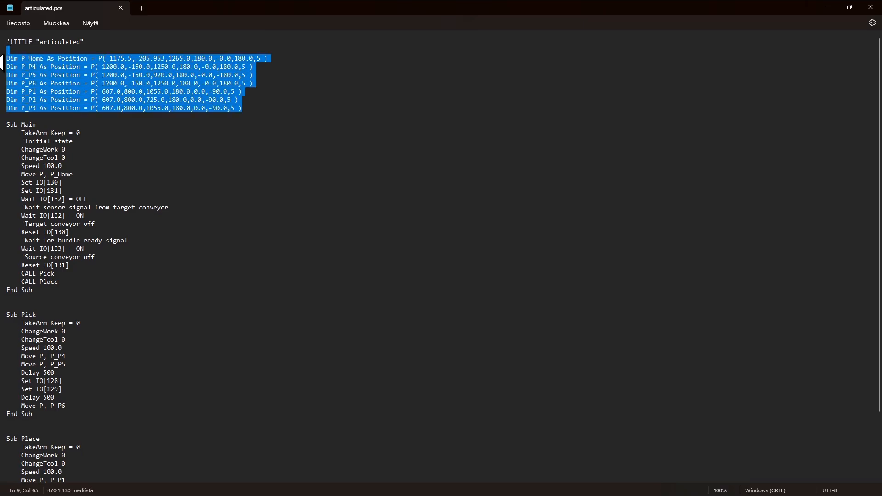
click(125, 123)
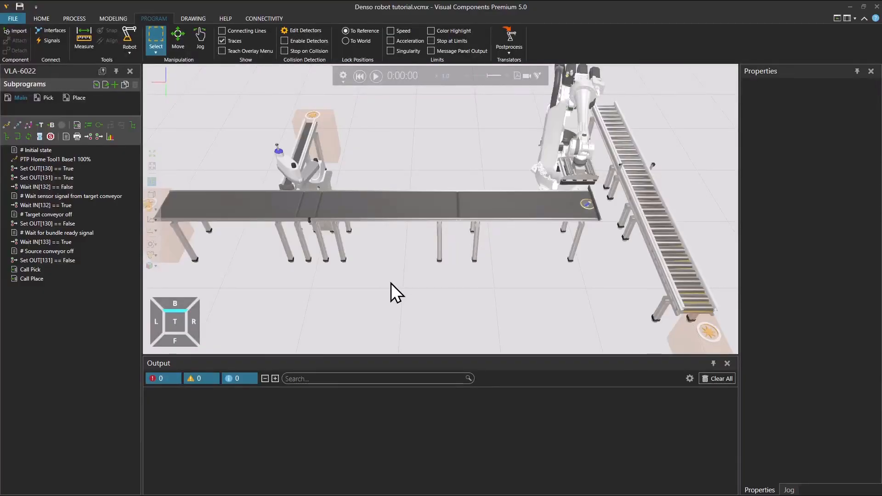
- Disable the executors of the LPH060 and VLA-6022 robots by turning off IsEnabled for each
click(320, 179)
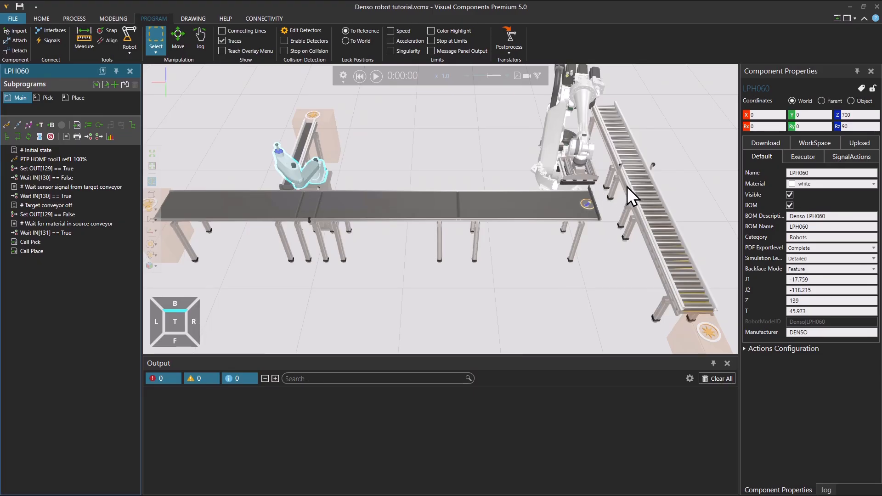
click(809, 158)
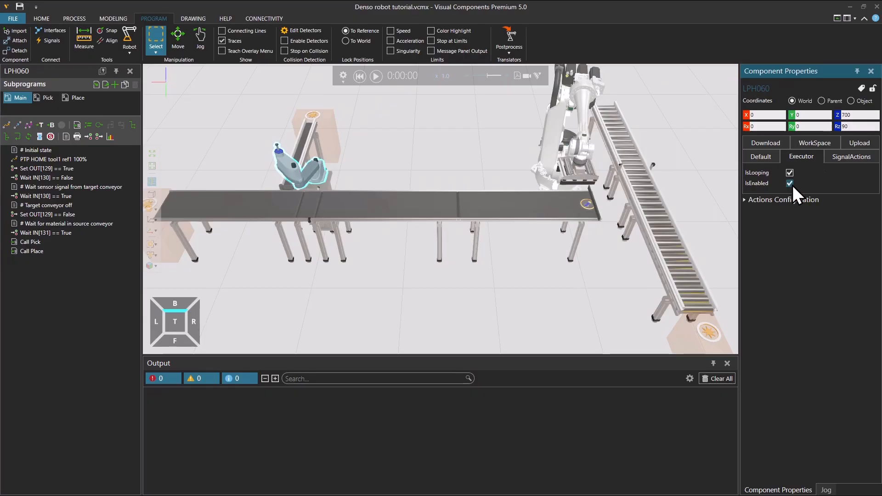
click(554, 179)
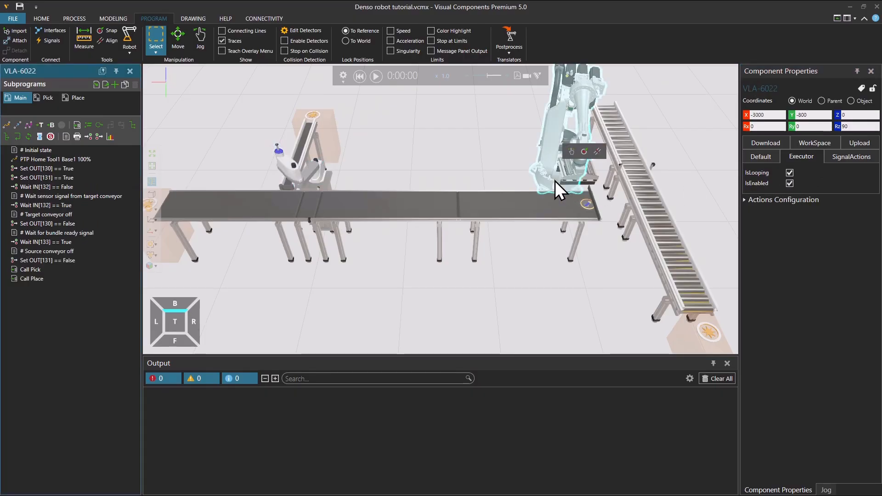
click(790, 184)
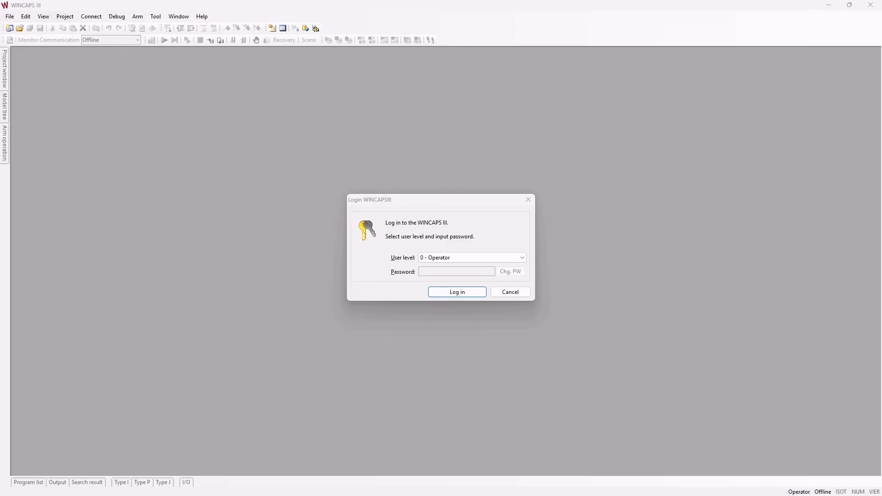
- Switch to WINCAPS III, log in as Operator and start a new project with manual robot selection, named RC8 project
click(469, 293)
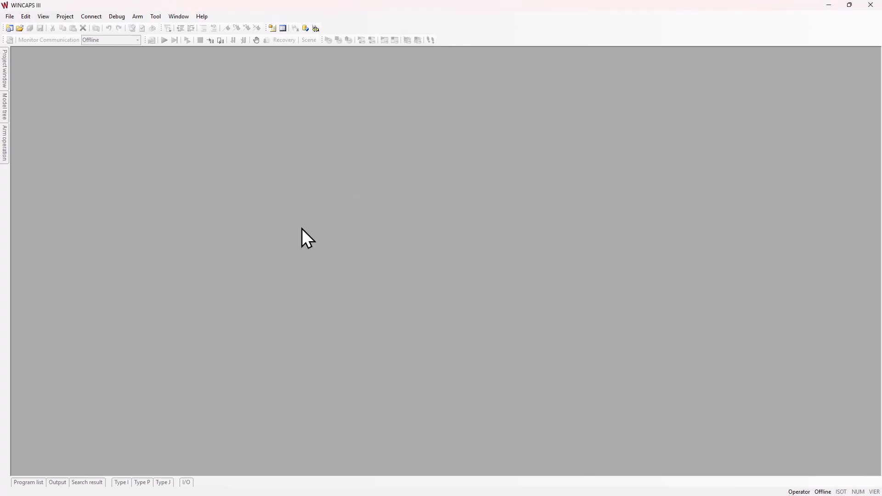
click(10, 17)
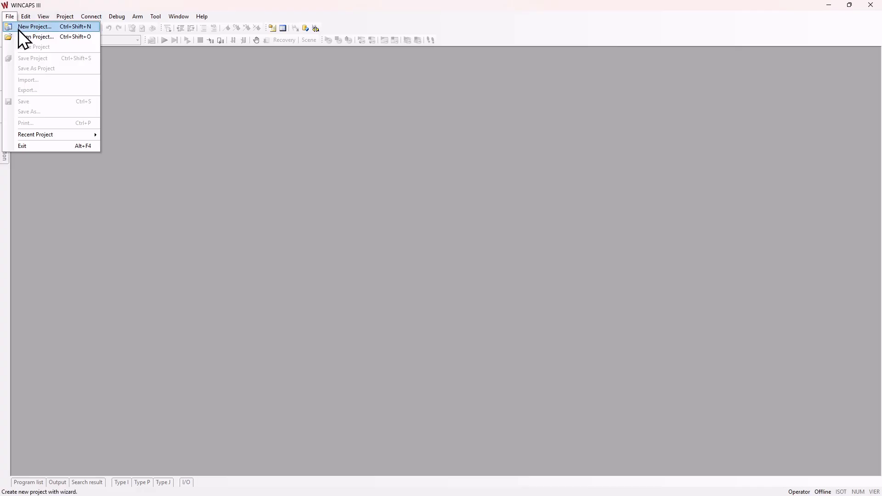
click(57, 28)
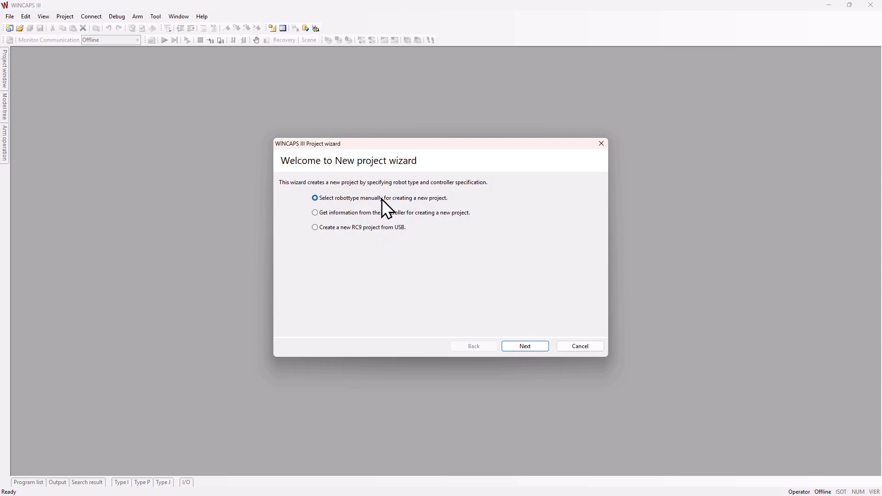
click(524, 348)
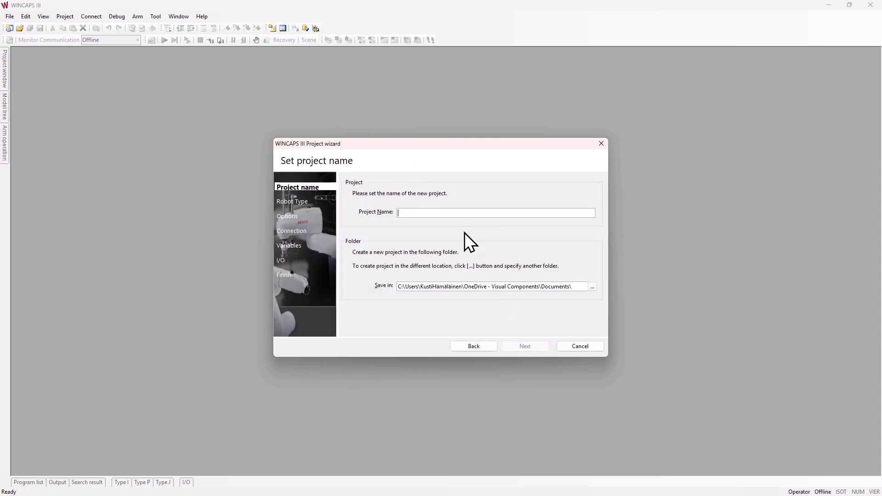
text(RC8 project)
click(527, 346)
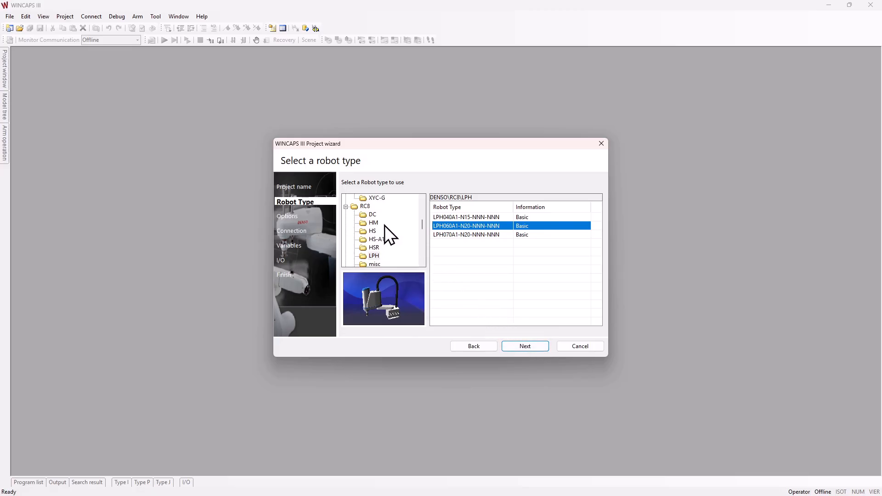
- Choose LPH060A1-N20-NNN-NNN from the RC8 LPH family as the project's robot type
click(366, 206)
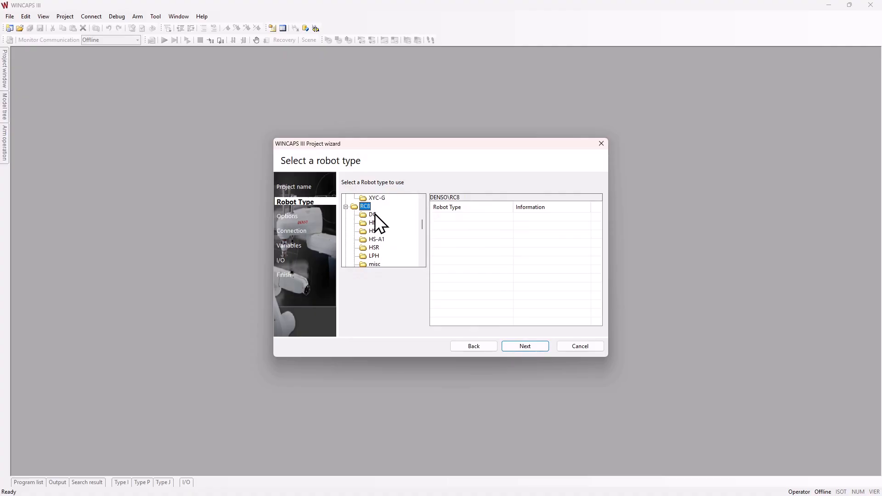
click(377, 256)
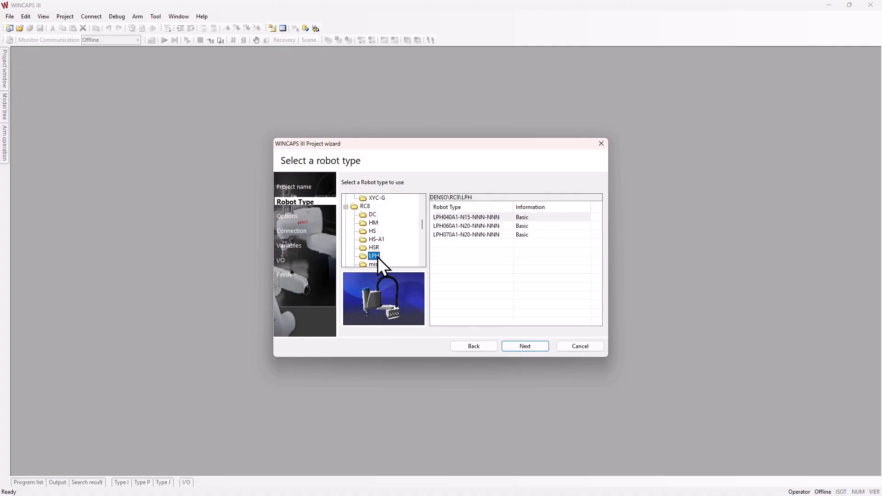
click(465, 226)
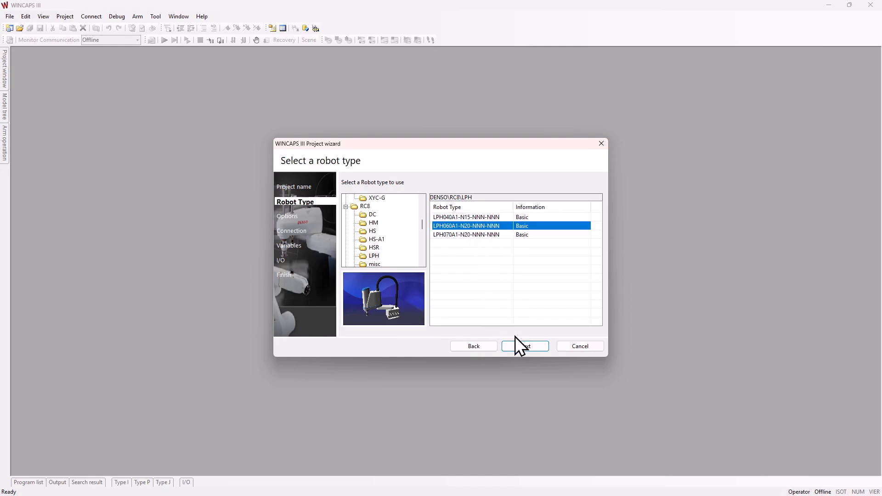
click(525, 346)
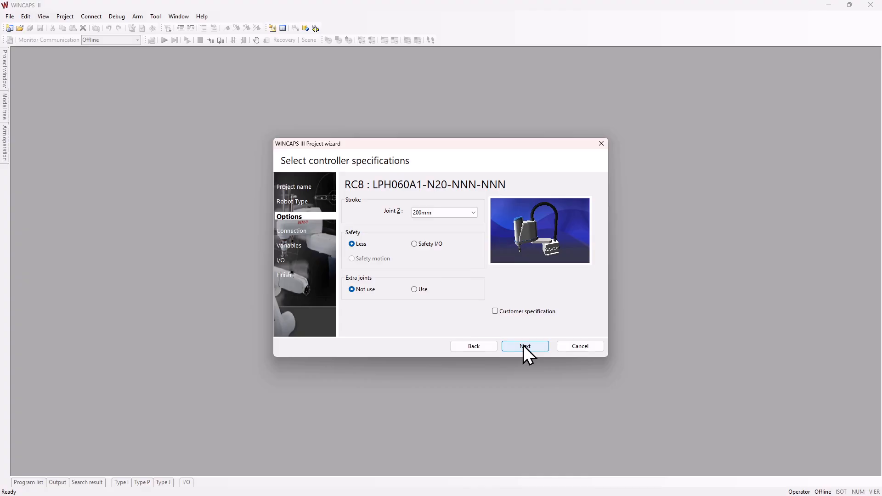
- Finish creating the RC8 project with the default controller, Ethernet connection, variable and Mini IO settings, and show its Arm View
click(524, 346)
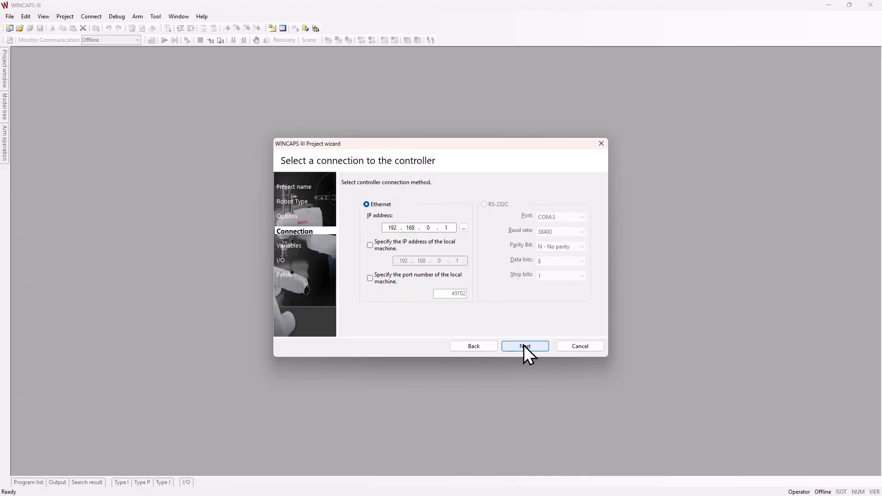
click(524, 346)
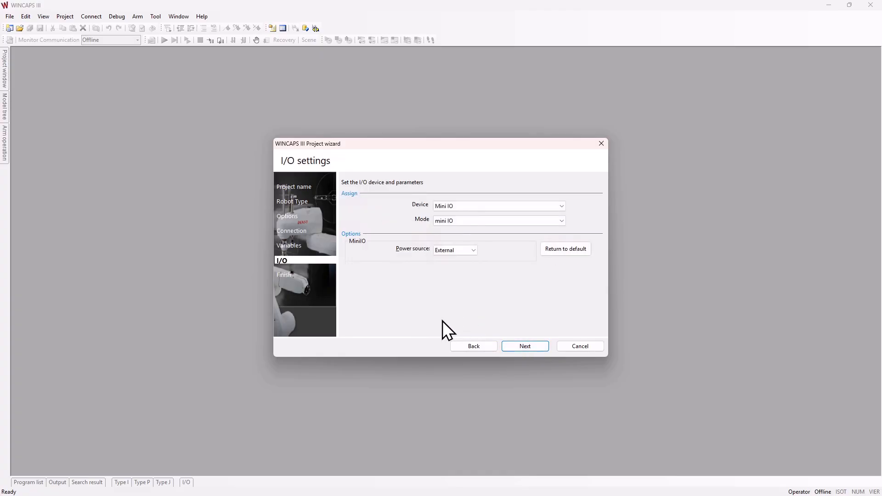
click(539, 346)
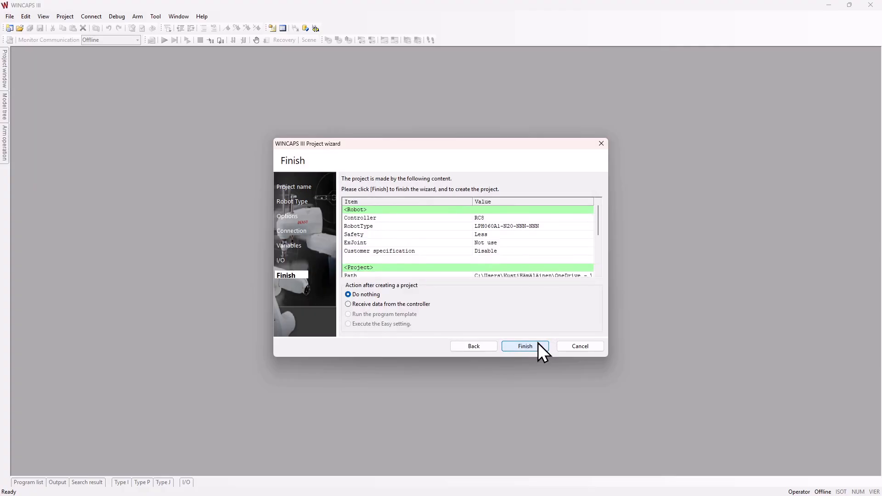
click(539, 343)
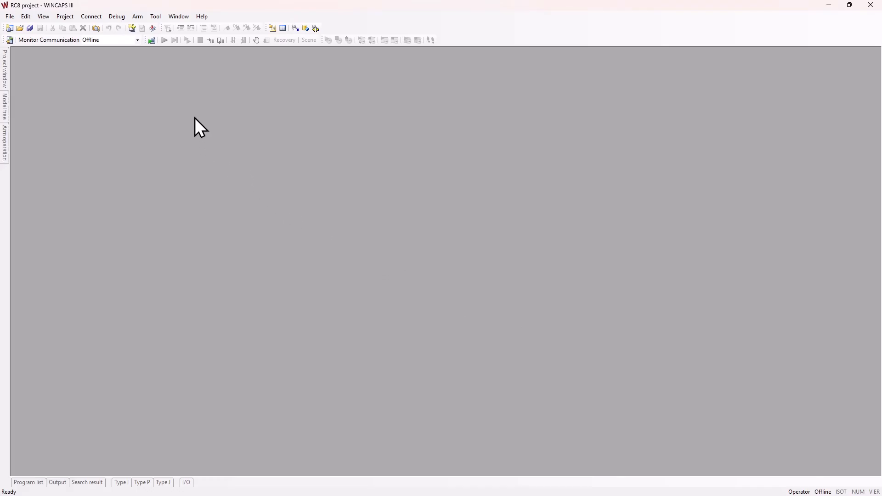
click(51, 16)
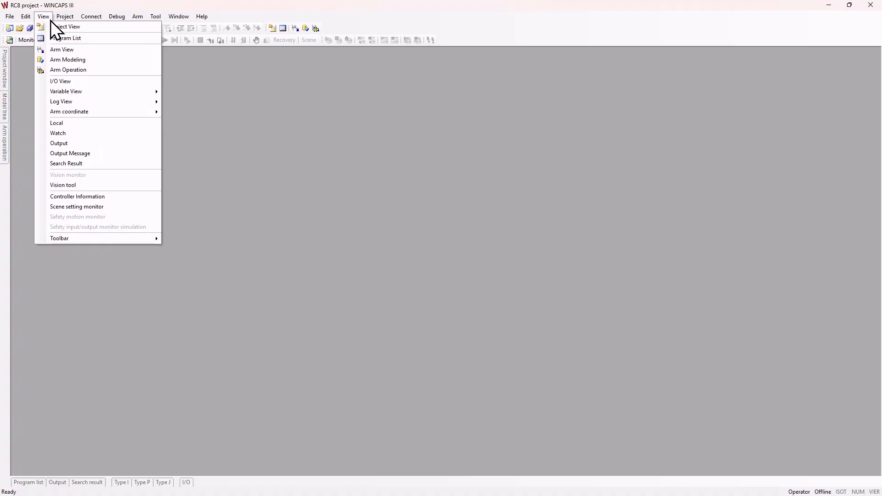
click(87, 51)
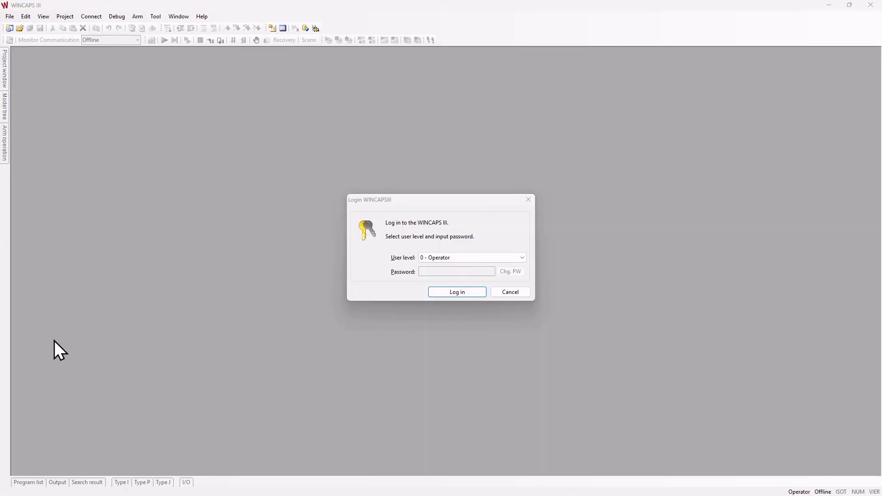
- Log in to another WINCAPS III session as Operator and start a new project with manual robot selection, named RC9 project
click(470, 293)
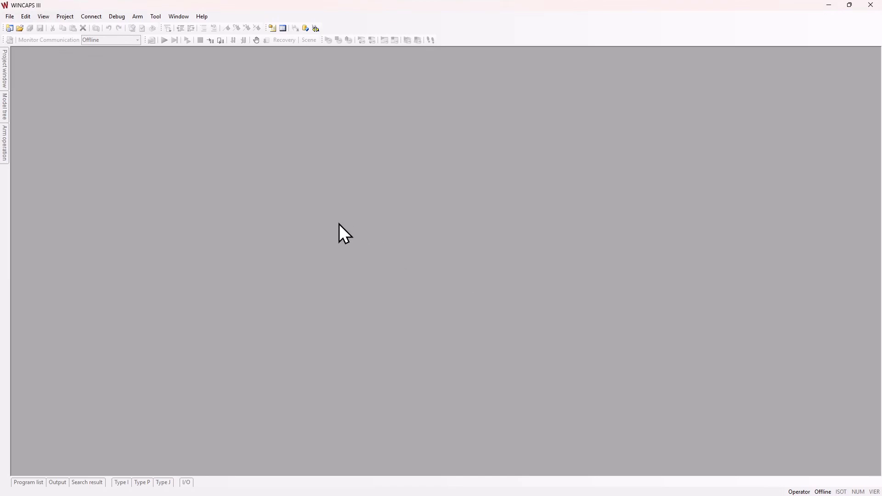
click(10, 17)
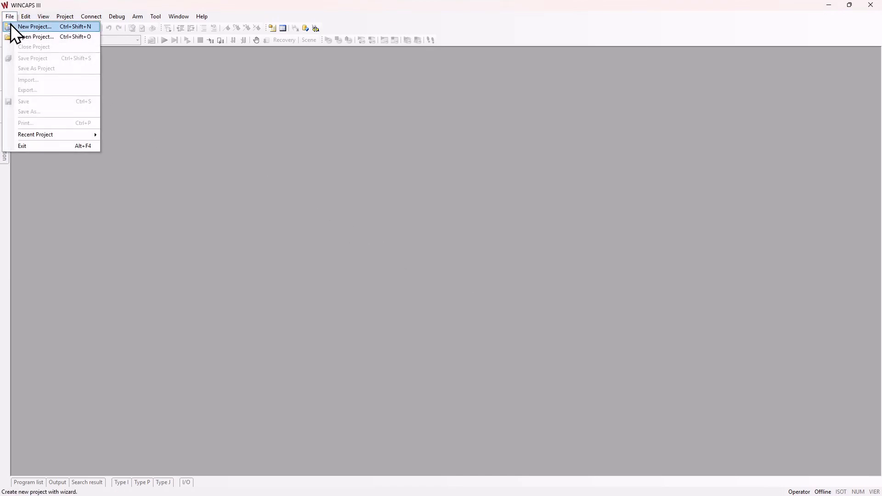
click(51, 28)
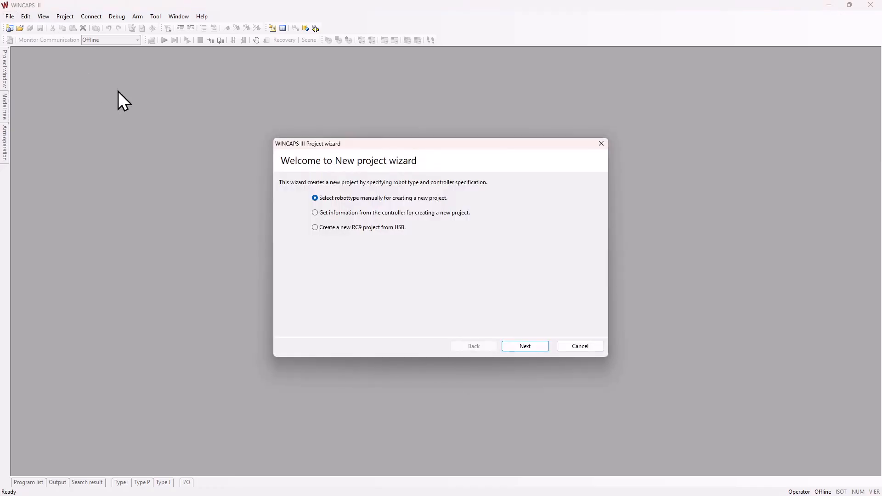
click(539, 345)
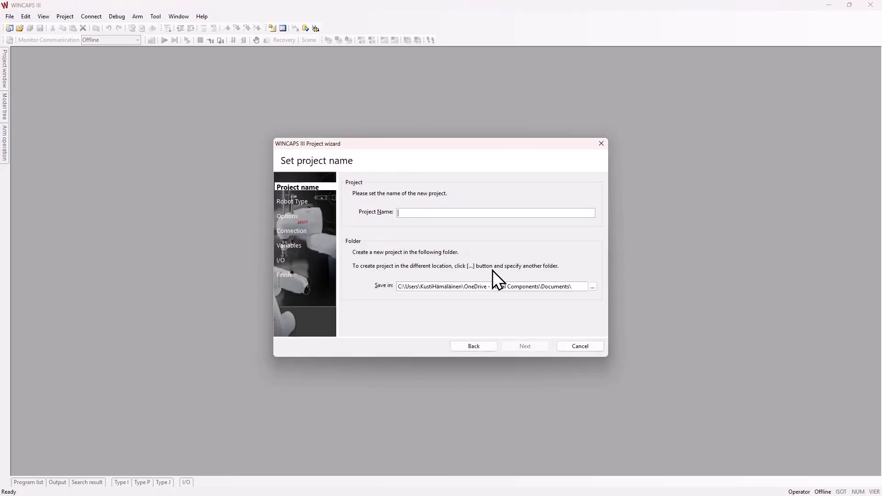
text(RC9 project)
click(527, 345)
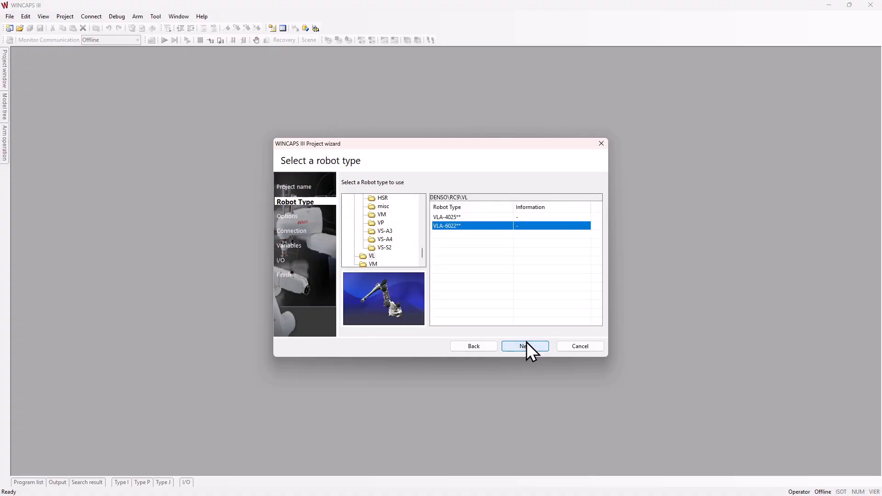
- Choose VLA-6022** from the RC9 VL family as the project's robot type
scroll(393, 233, up, 5)
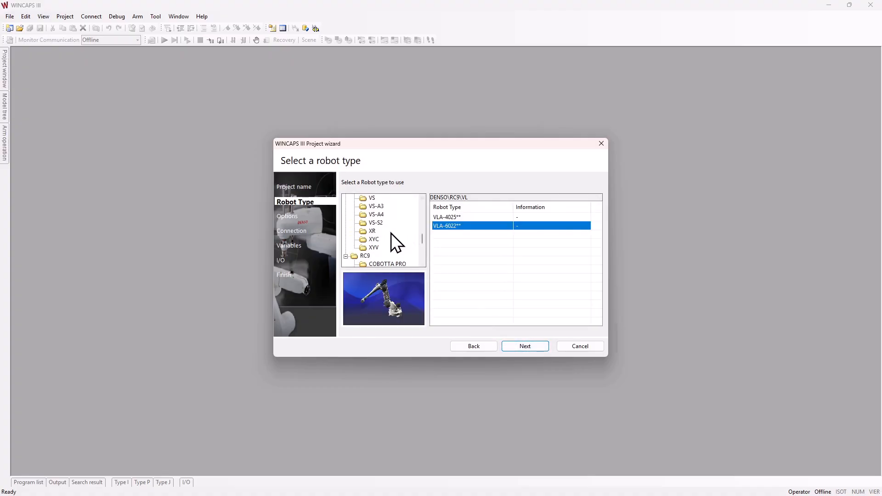
click(368, 256)
scroll(389, 257, down, 2)
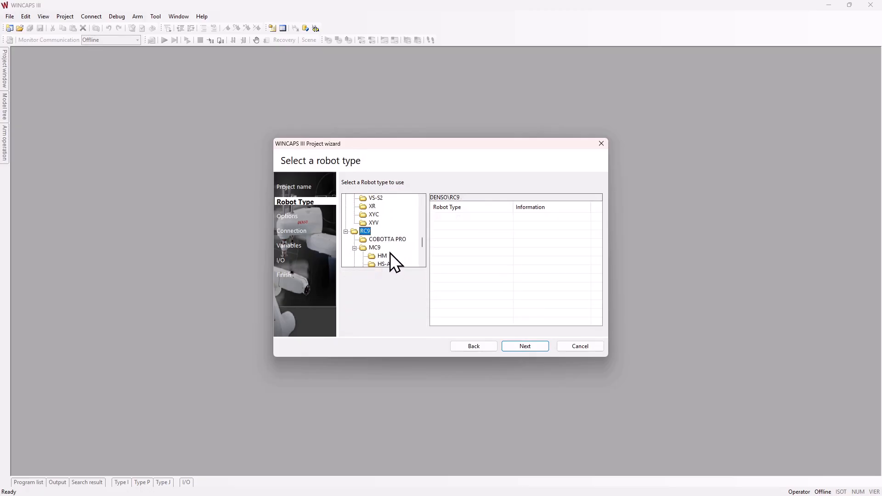
scroll(390, 253, down, 2)
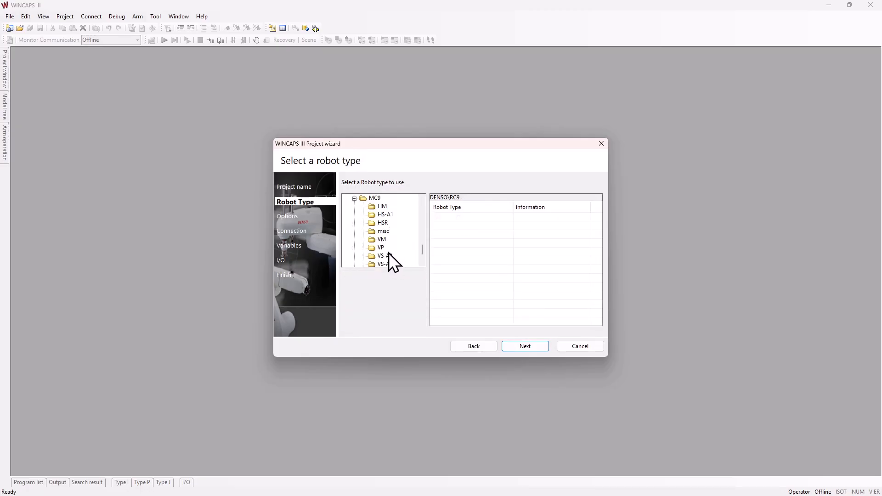
click(372, 256)
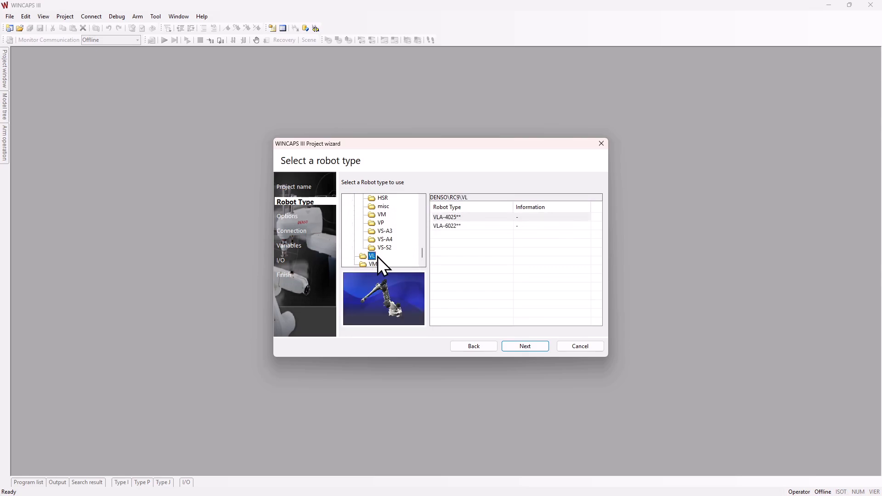
click(471, 228)
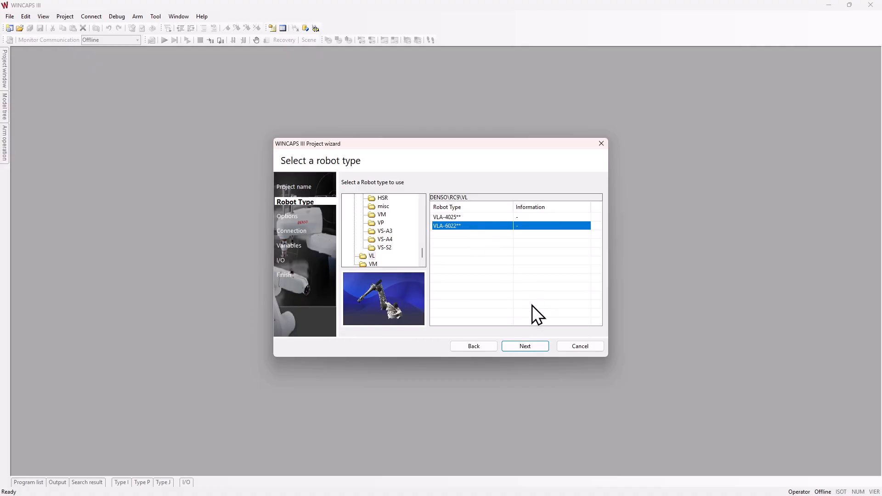
click(524, 346)
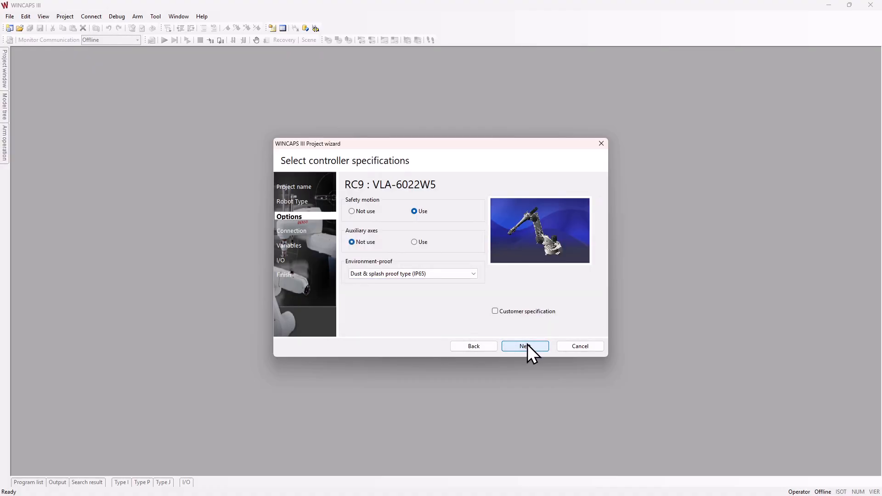
- Finish creating the RC9 project with the default controller, Ethernet connection and variable settings, and show its Arm View
click(530, 347)
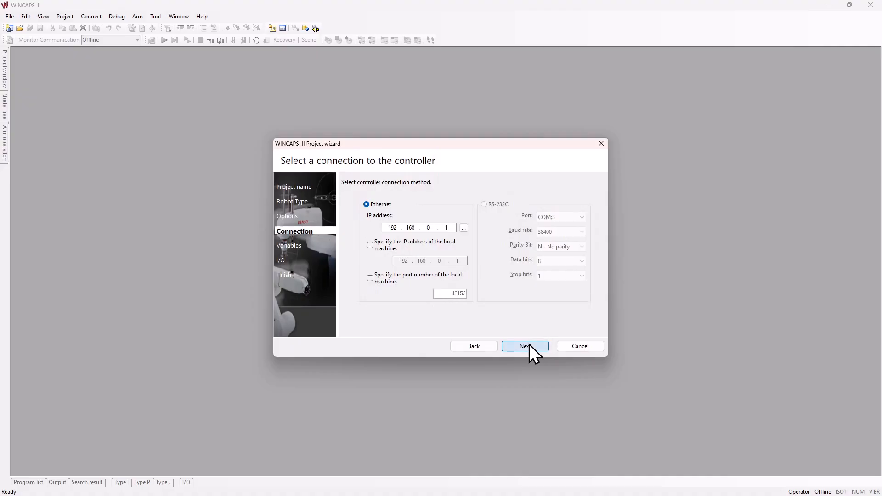
click(529, 345)
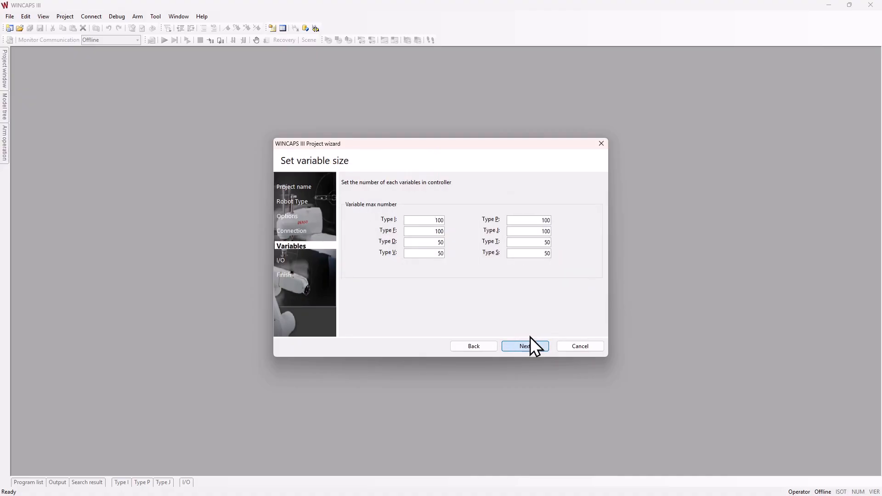
click(525, 345)
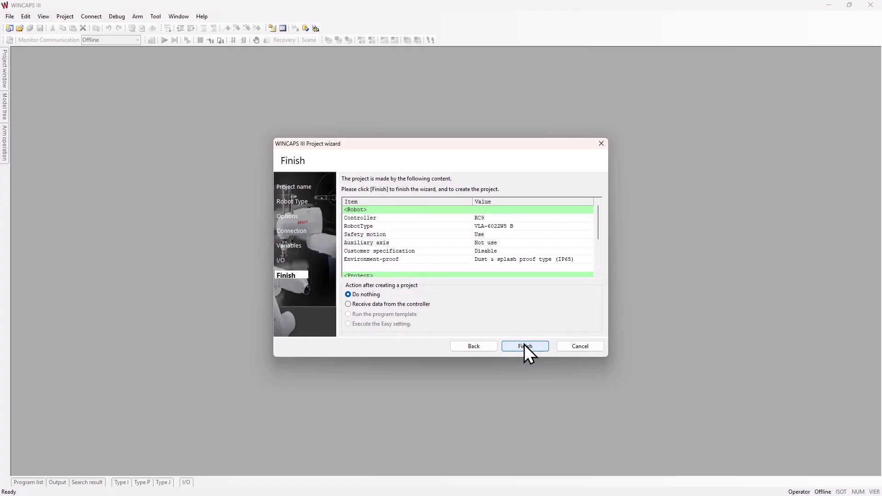
click(524, 346)
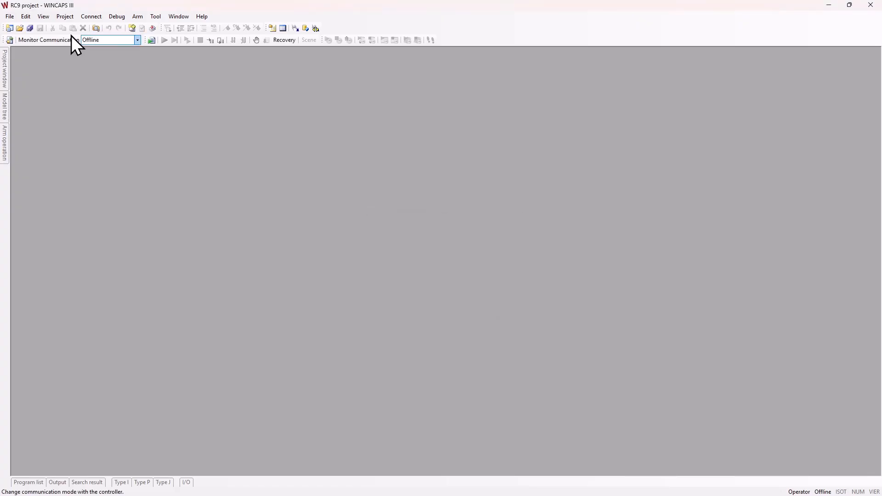
click(43, 17)
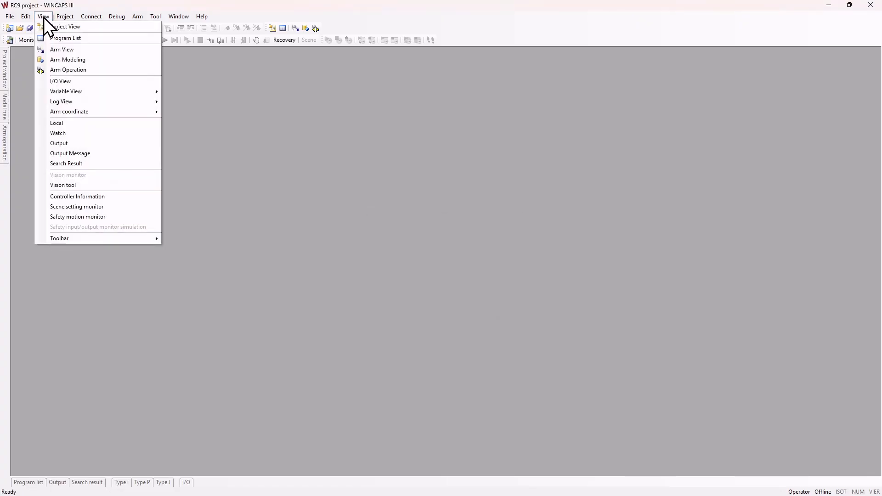
click(91, 49)
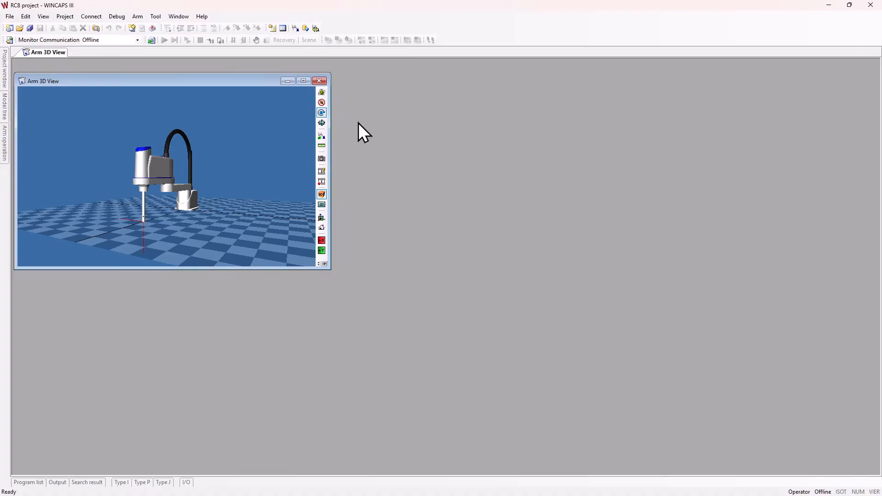
- Switch to the RC8 project, add the existing file scara.pcs from the Denso folder, and open it from the program list
click(67, 18)
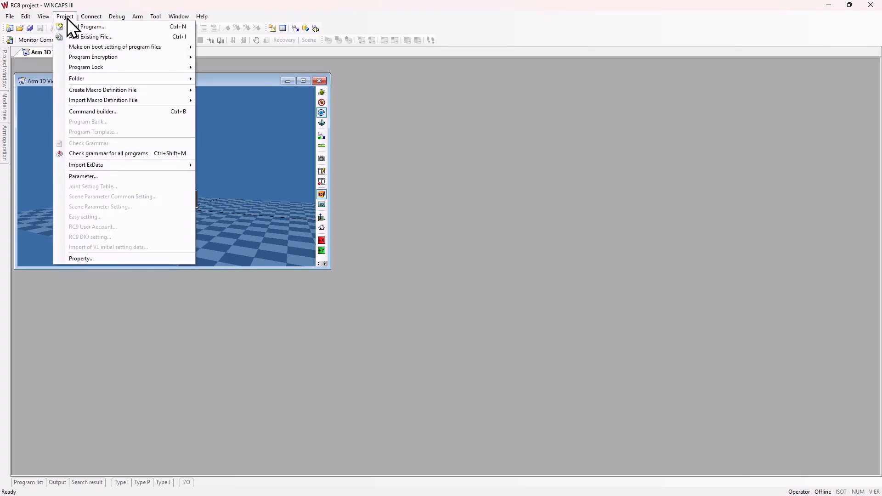
click(123, 39)
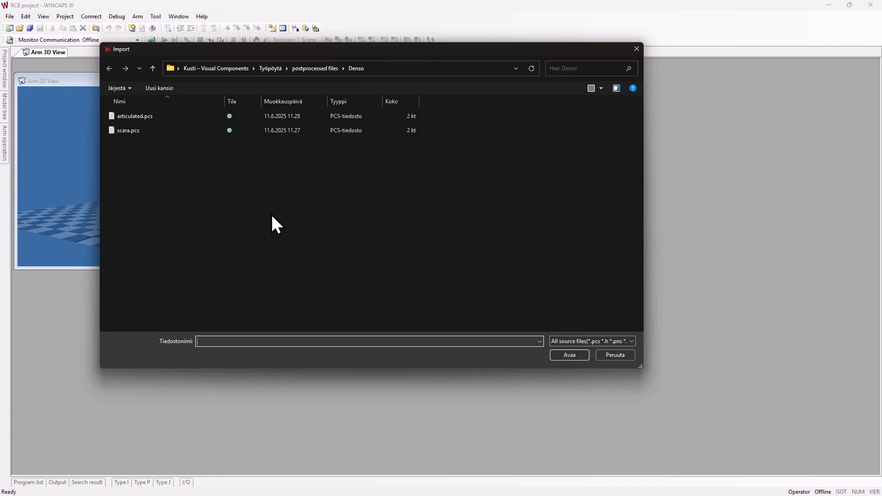
click(147, 131)
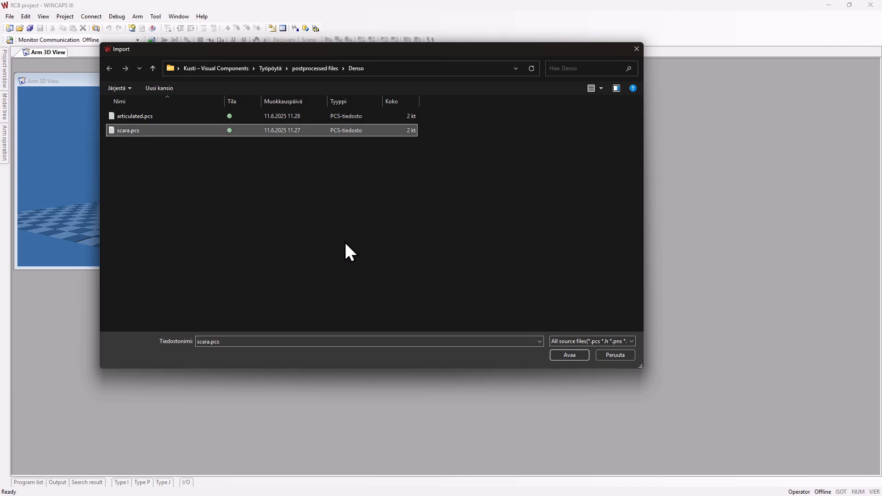
click(569, 355)
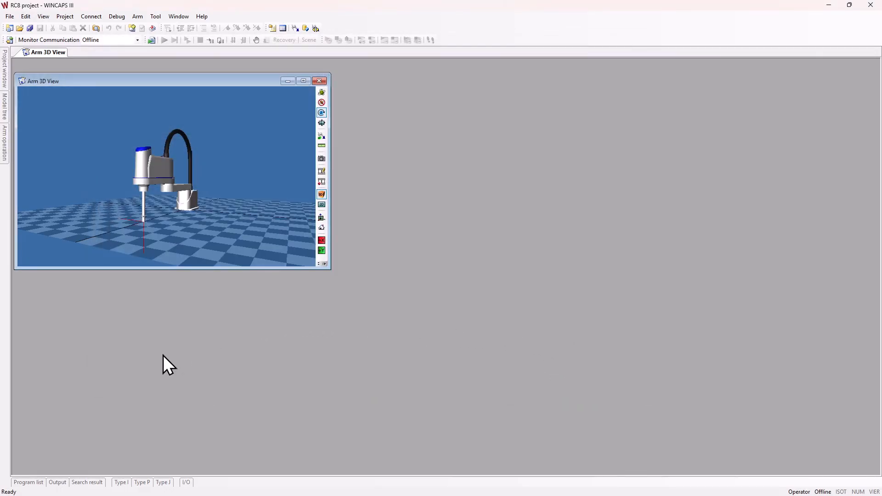
click(25, 483)
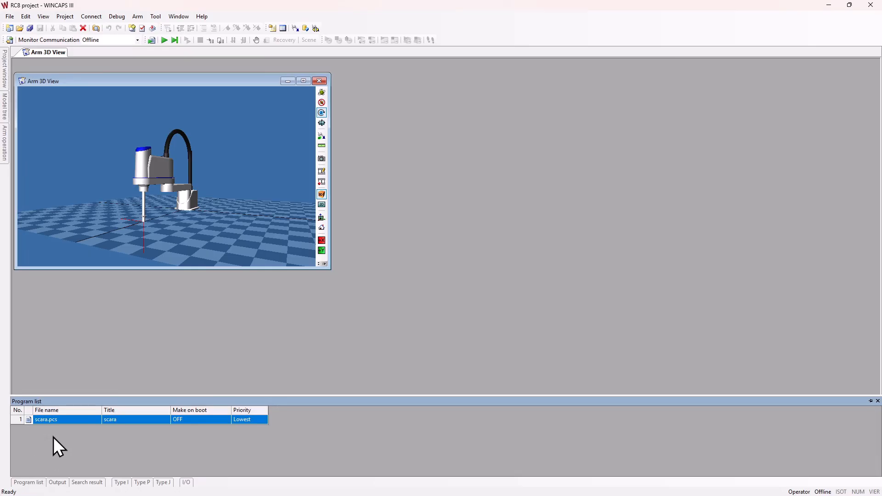
double_click(74, 421)
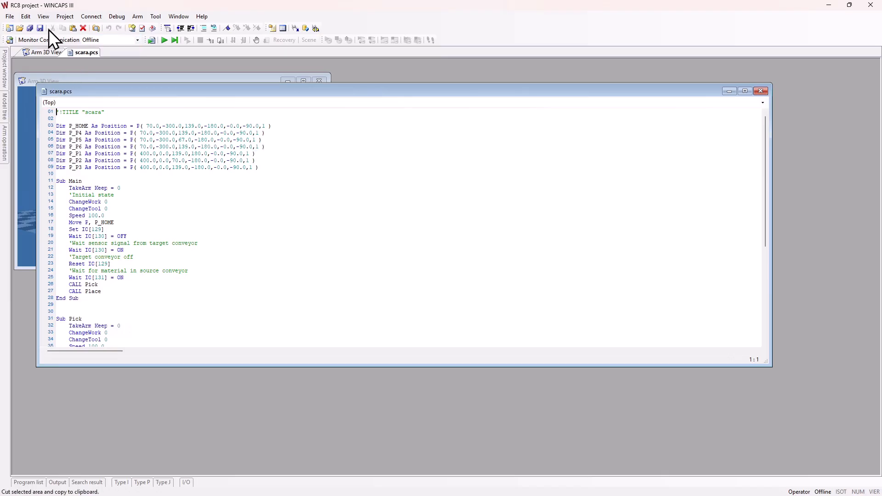
- Show the Arm Operation settings of the RC8 project and set the robot speed to 100%
click(45, 17)
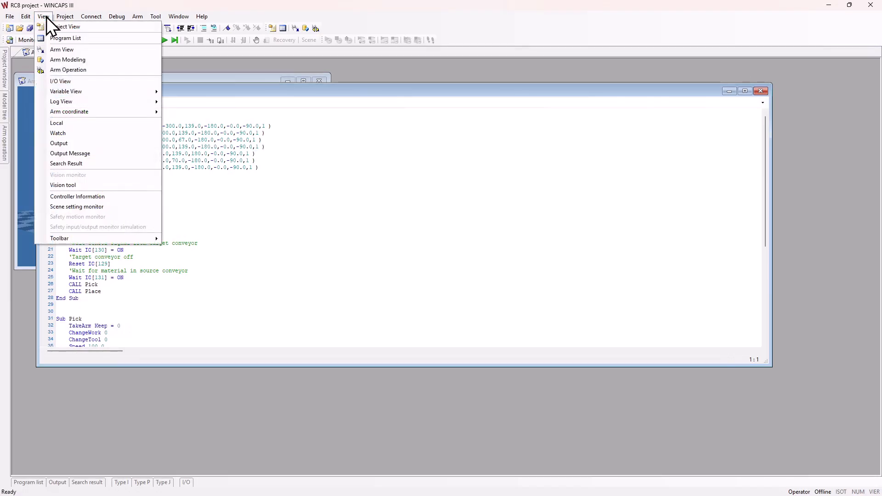
click(93, 72)
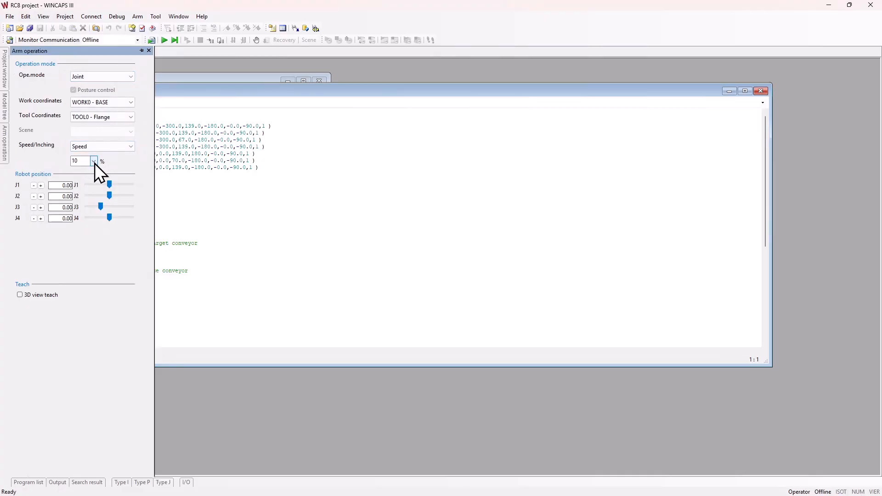
click(94, 161)
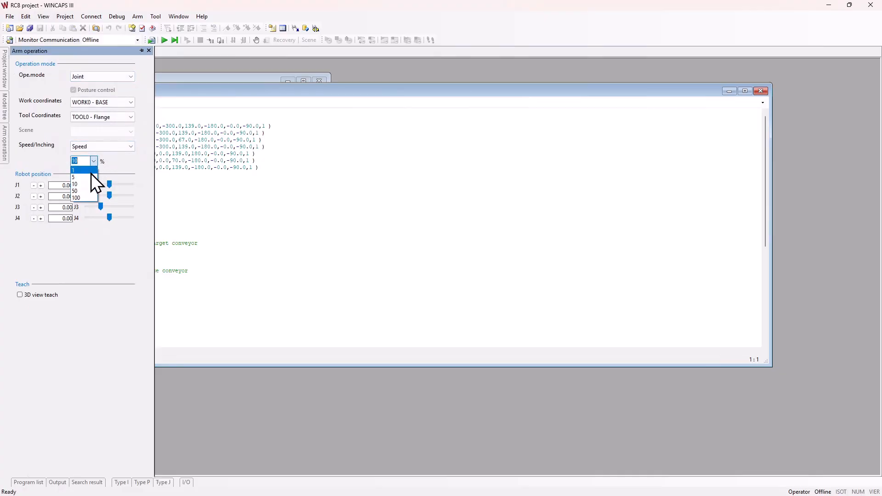
click(84, 198)
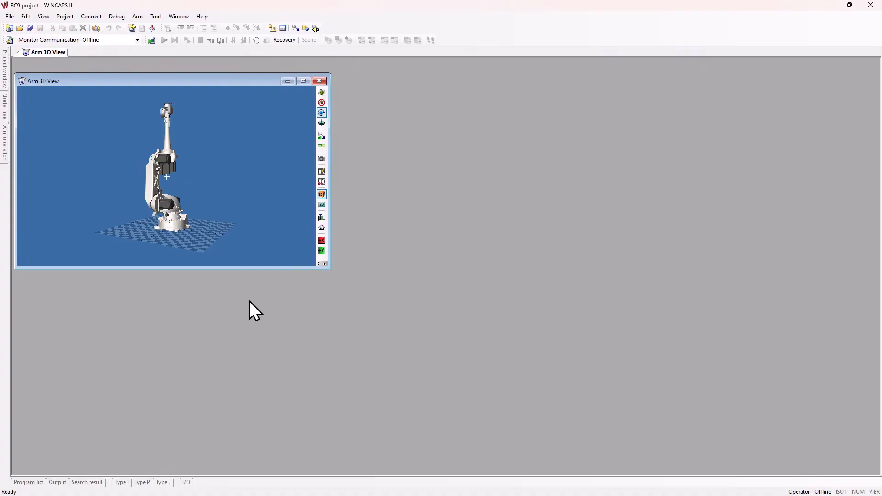
- Switch to the RC9 project, add the existing file articulated.pcs from the Denso folder, and open it from the program list
click(69, 17)
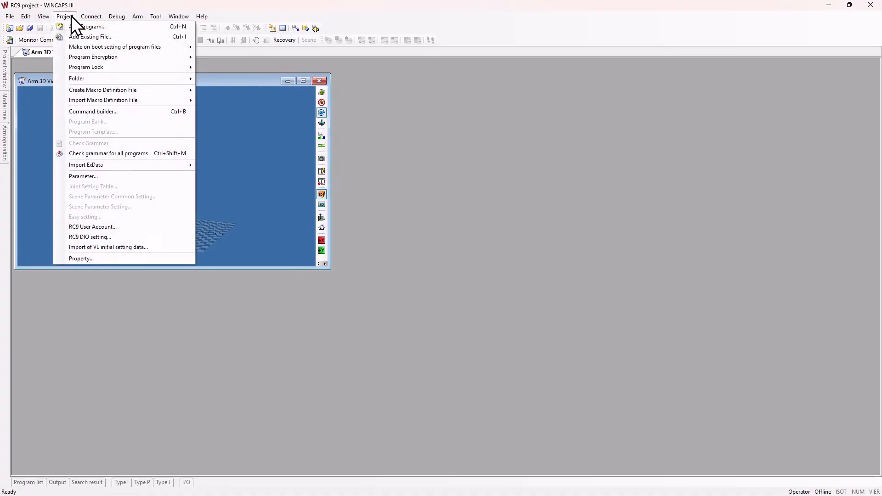
click(128, 39)
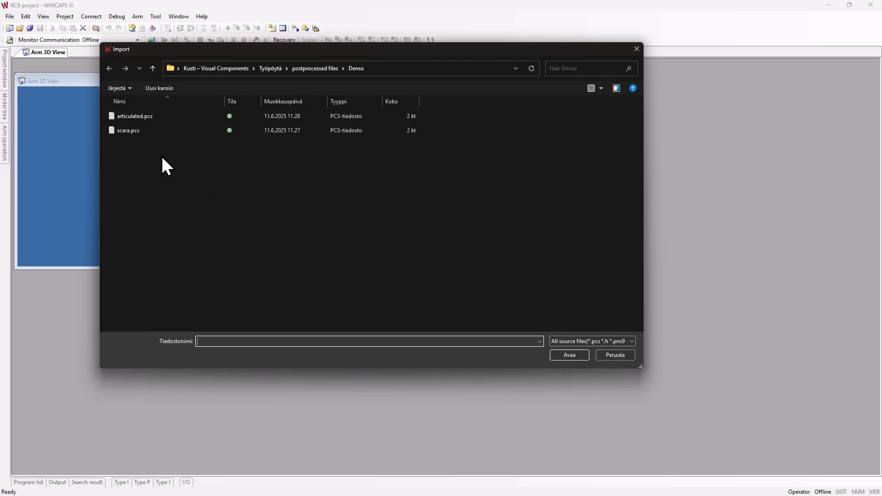
click(153, 116)
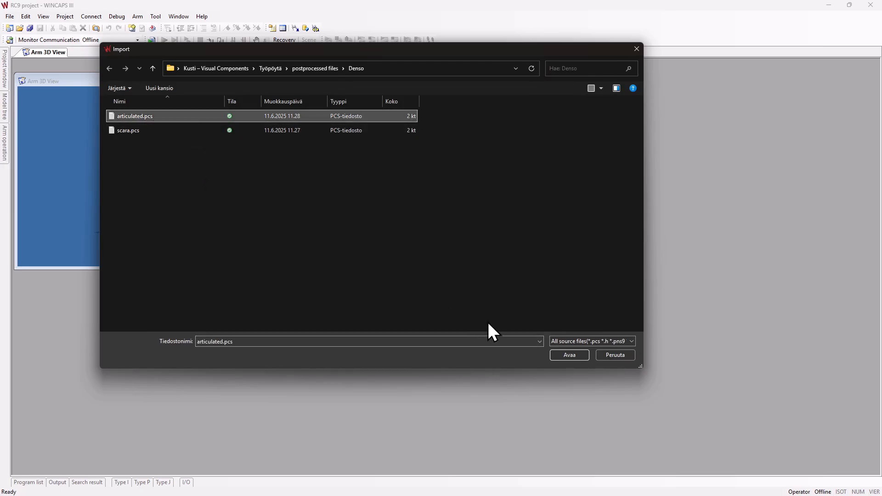
click(570, 356)
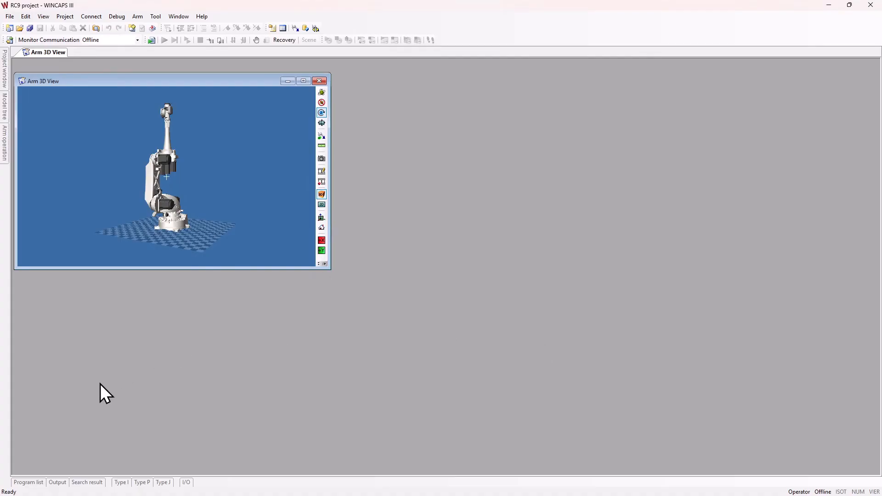
click(26, 483)
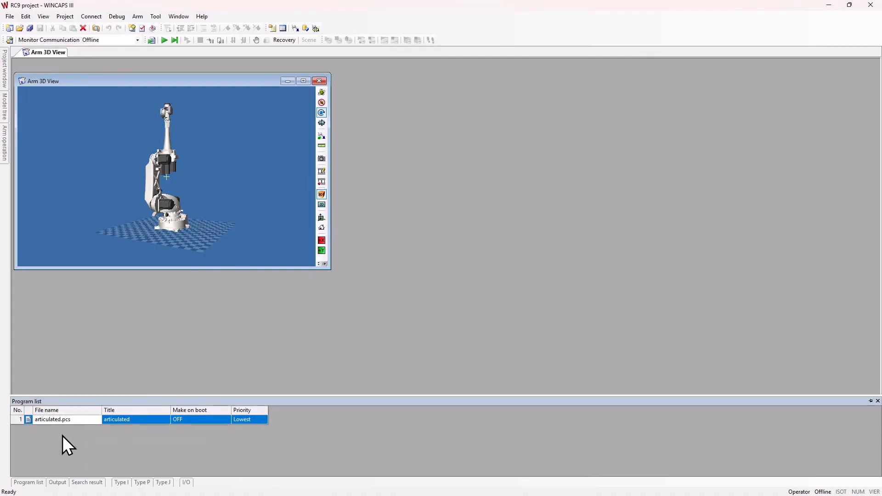
double_click(75, 422)
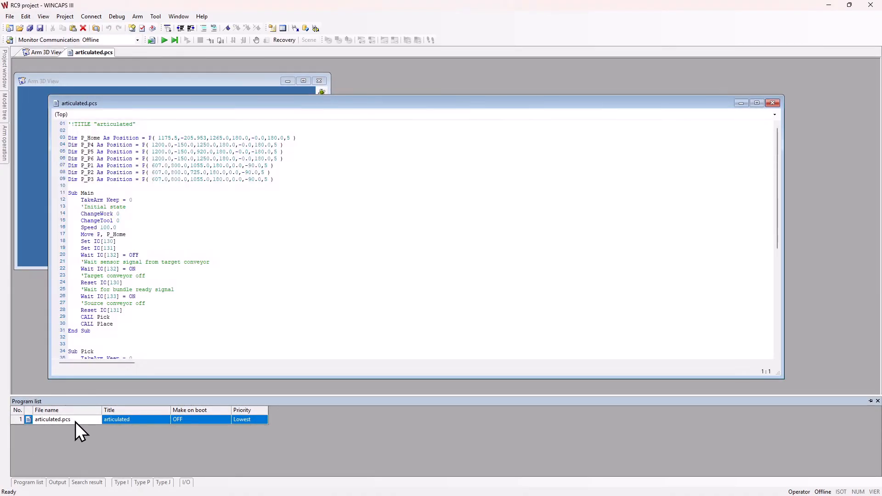
click(142, 313)
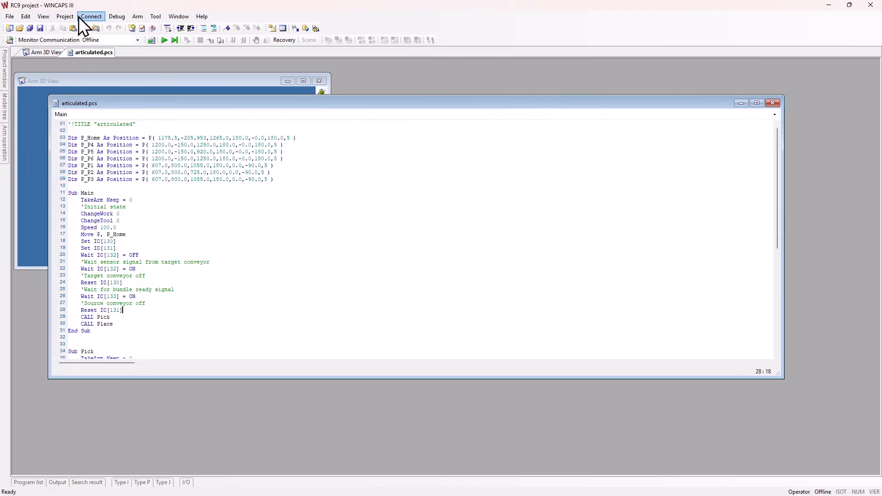
- Show the Arm Operation settings of the RC9 project and set the robot speed to 100%
click(43, 16)
click(64, 69)
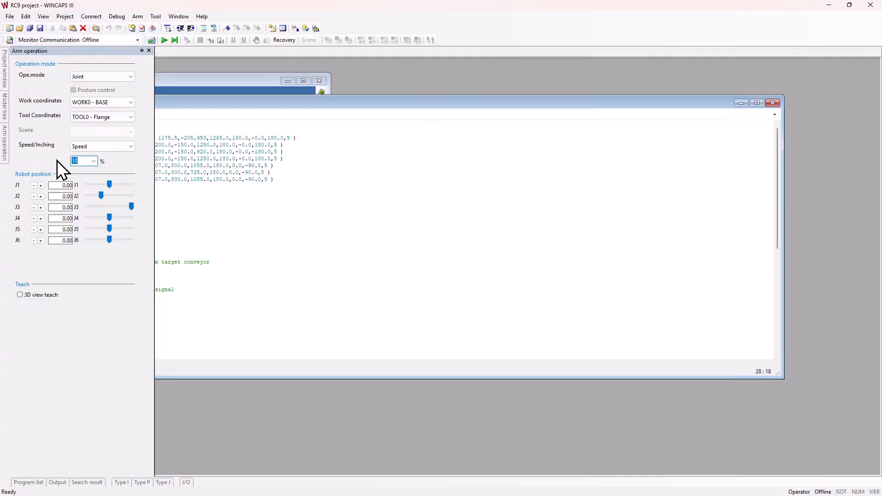
click(94, 162)
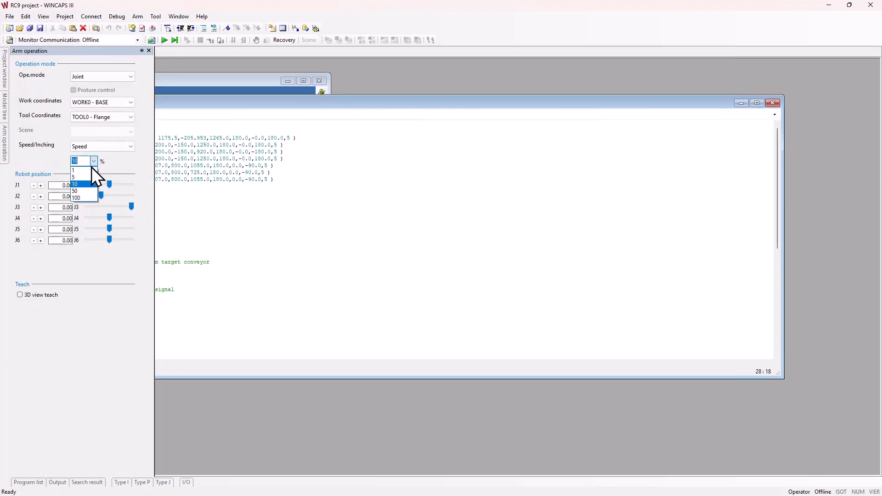
click(81, 198)
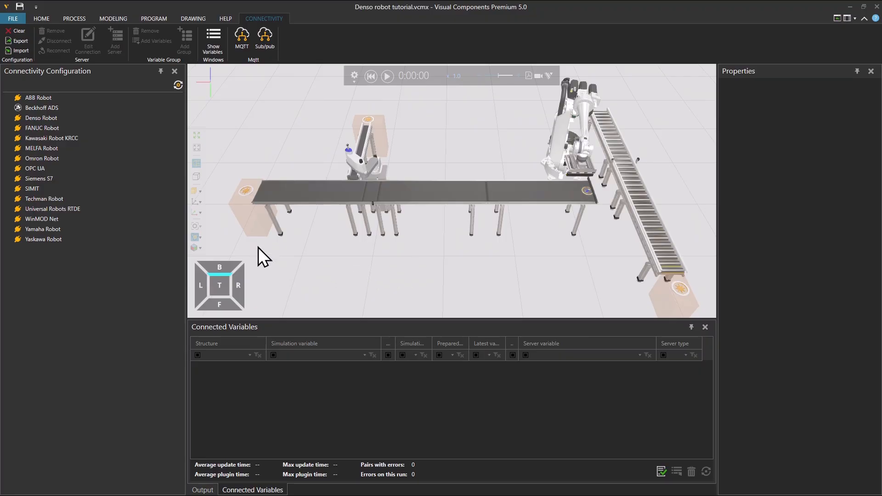
- Switch to Visual Components and add a Denso Robot connectivity server with RC9 as its RC version
click(35, 118)
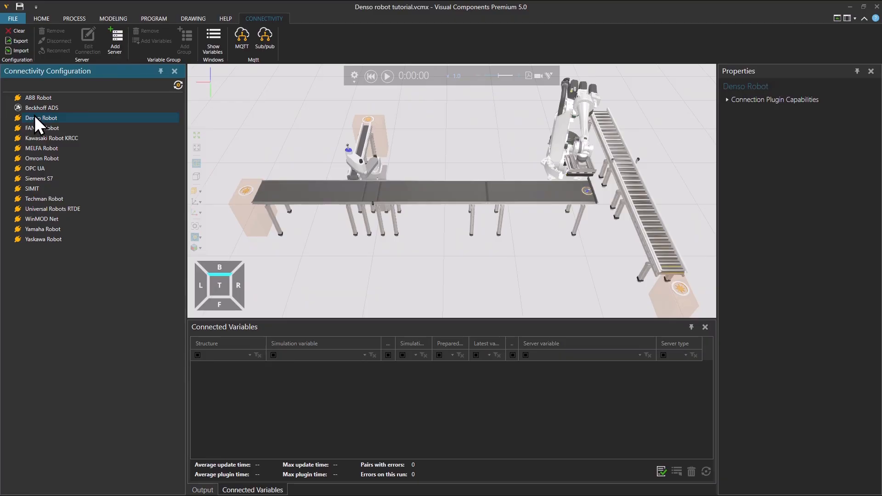
click(116, 42)
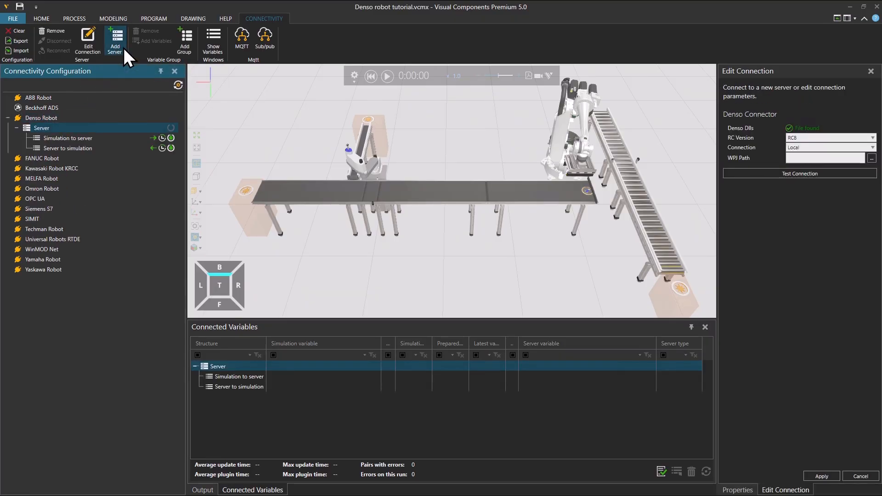
click(815, 139)
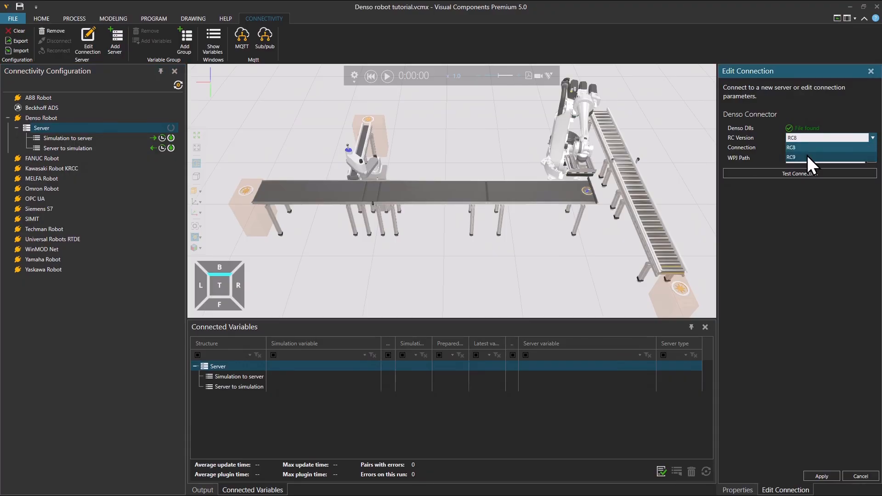
click(807, 156)
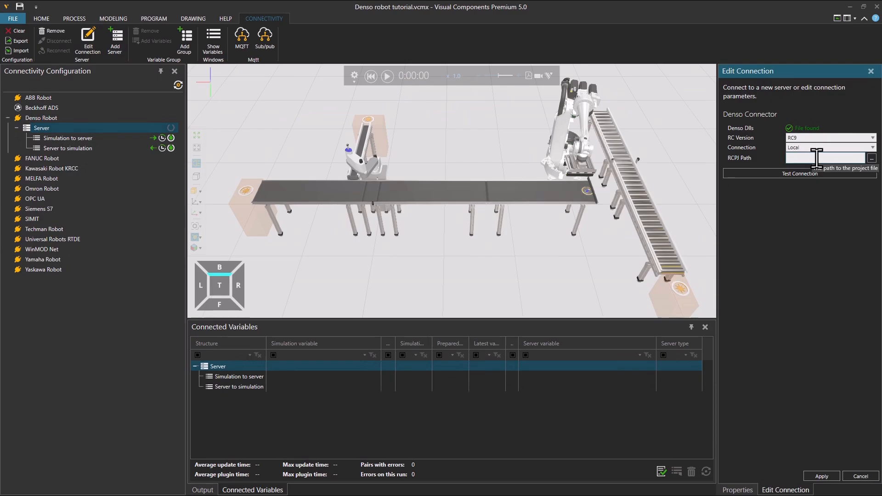
- Set the server's RCPJ path to default.rcpj from the RC9 project folder and test the connection
click(871, 159)
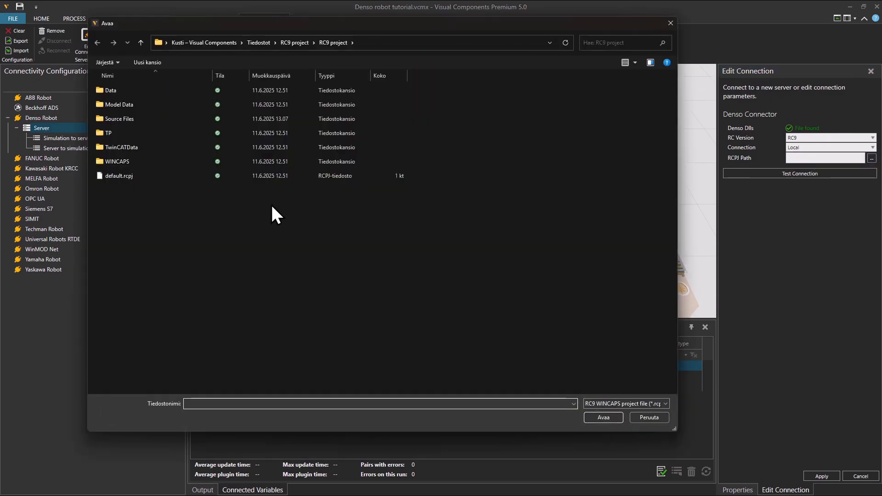
click(147, 179)
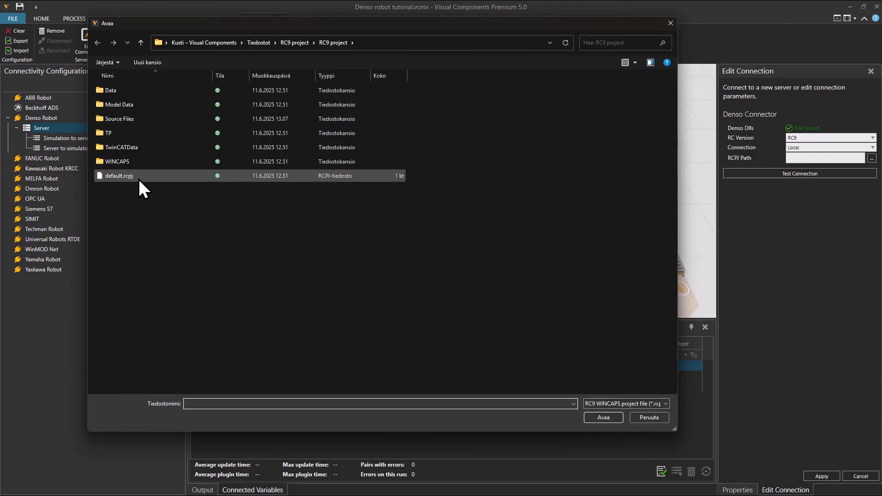
double_click(137, 177)
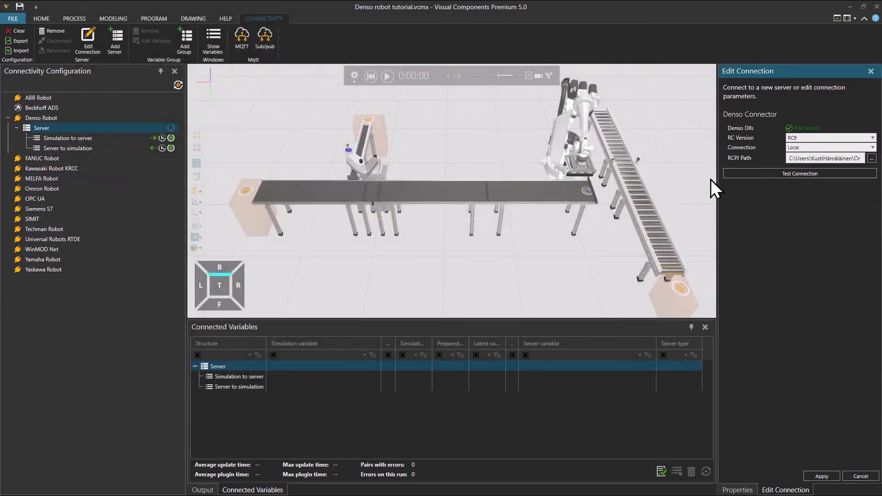
click(815, 176)
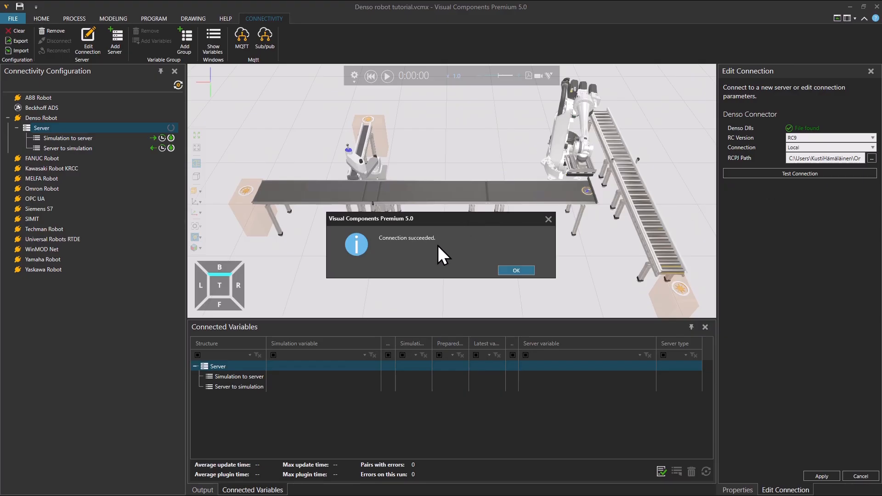
click(517, 270)
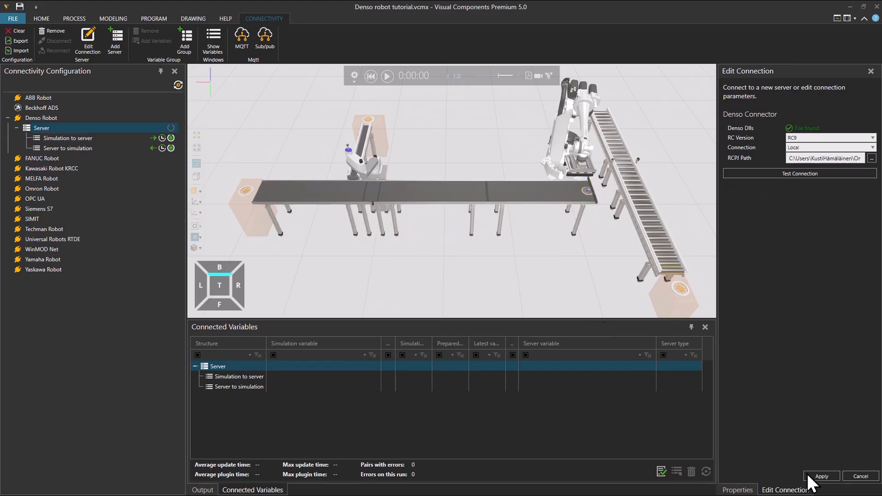
- Apply the RC9 server's connection settings and add a second Denso Robot server
click(822, 476)
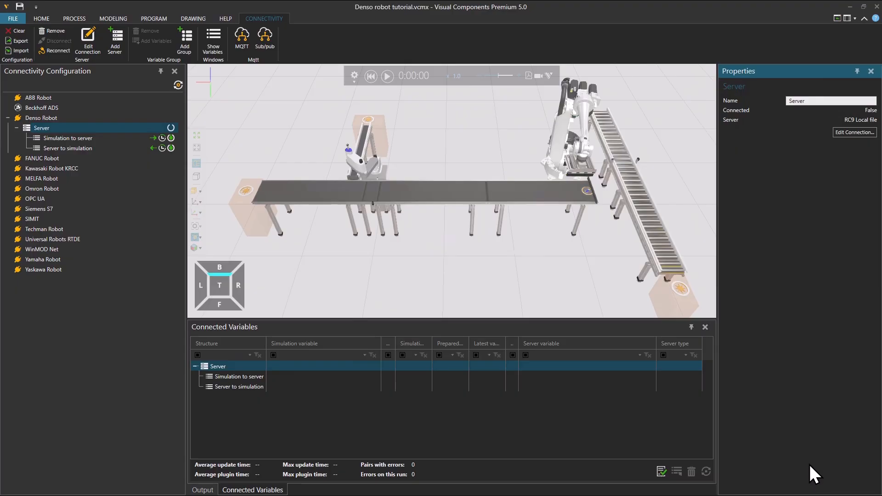
click(399, 256)
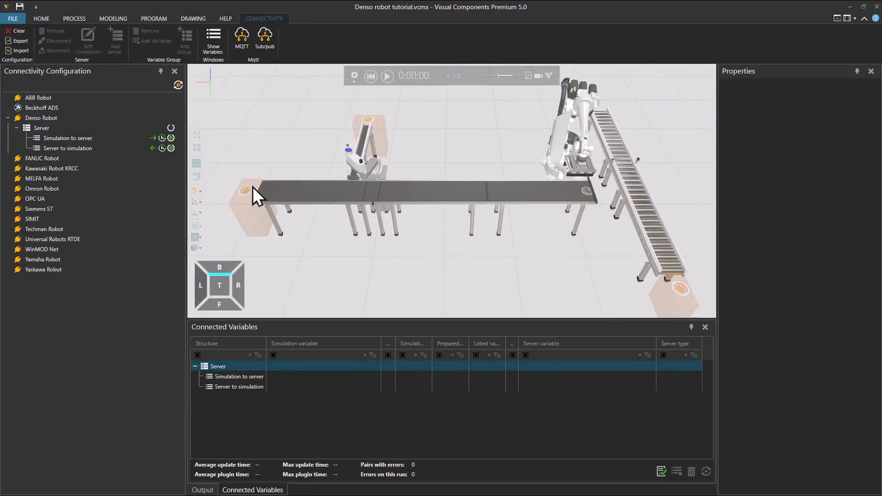
click(68, 117)
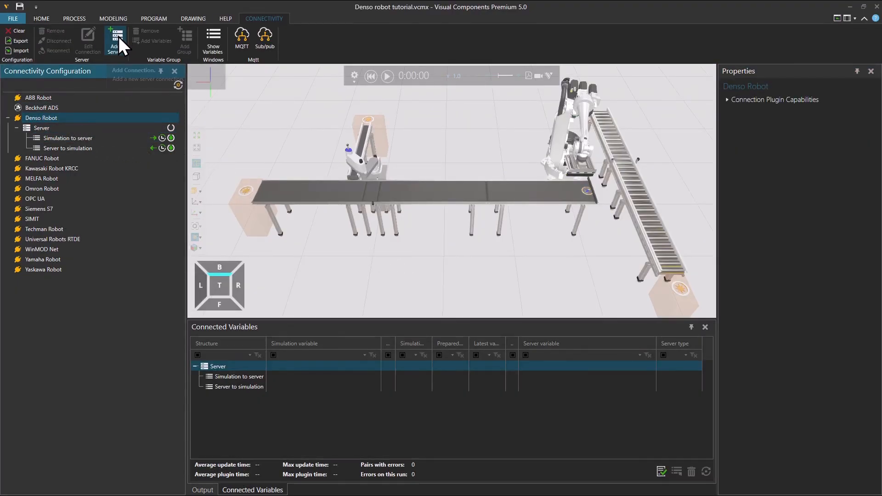
click(118, 38)
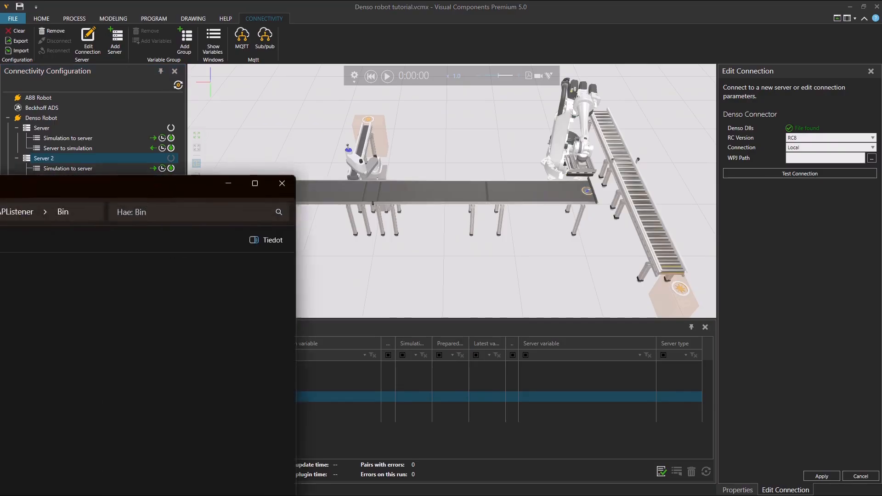
- Run bCapListener.exe from the bCAPListener Bin folder, then minimize its console and the folder window
drag(0, 179, 416, 175)
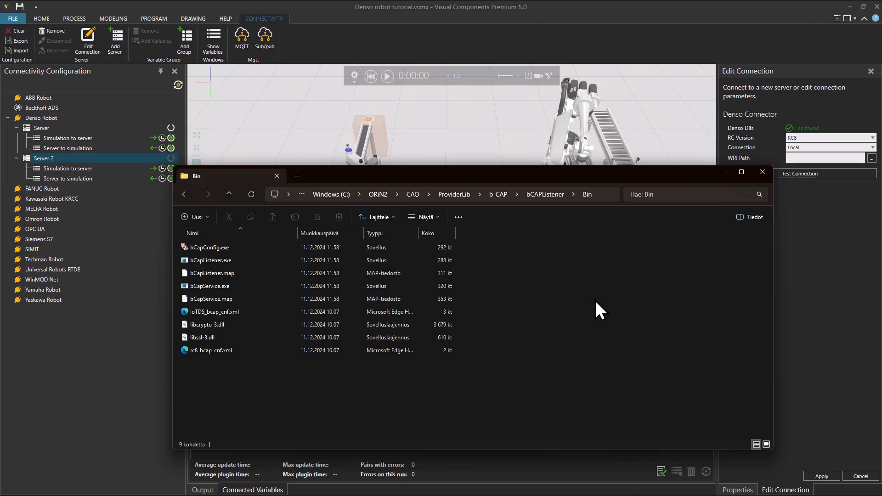
click(222, 260)
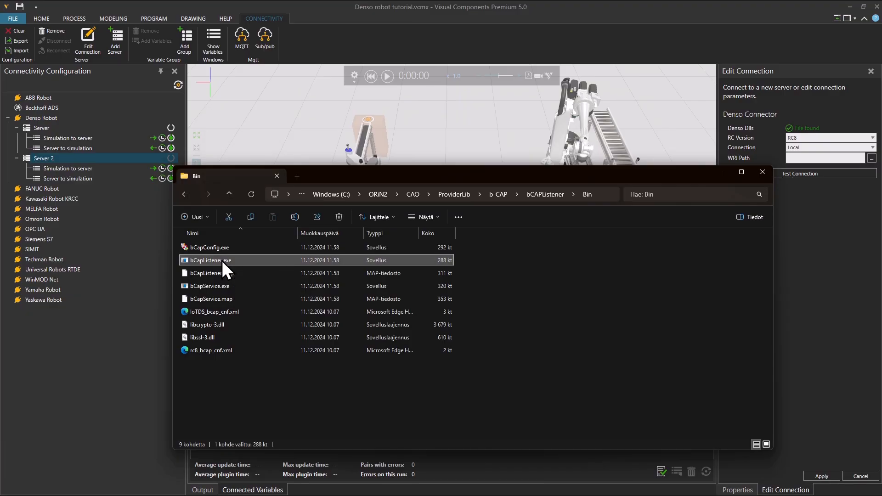
double_click(222, 260)
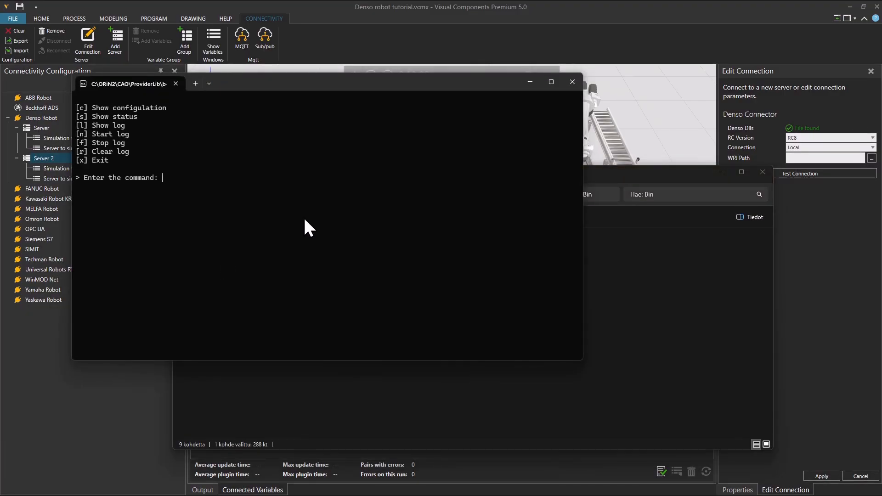
click(530, 82)
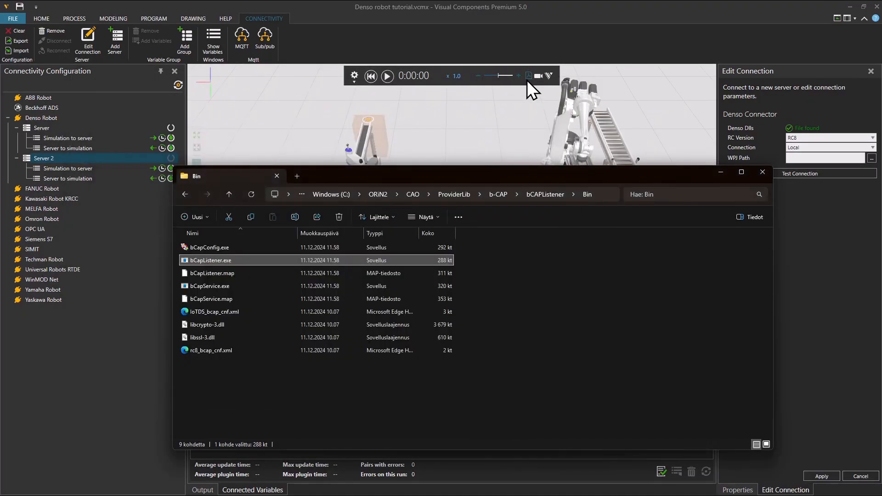
click(717, 174)
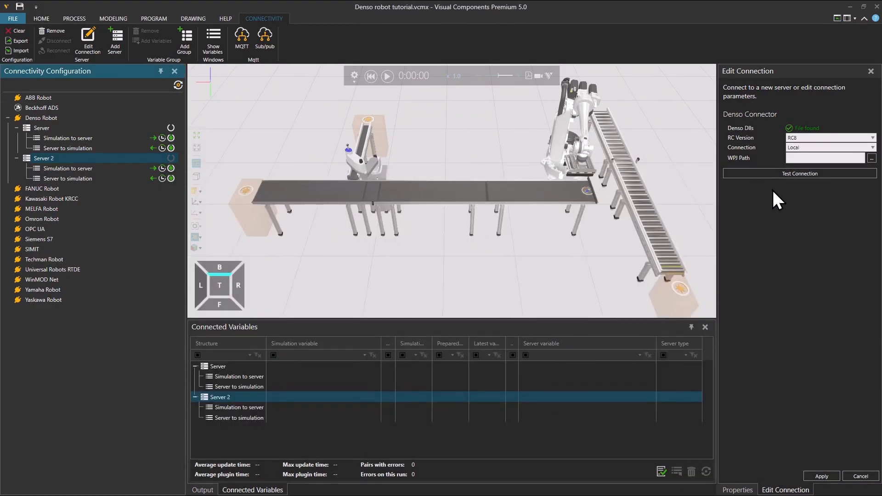
- Set the RC8 server's WPJ path to RC8 project.WPJ from the RC8 project folder and test the connection
click(872, 158)
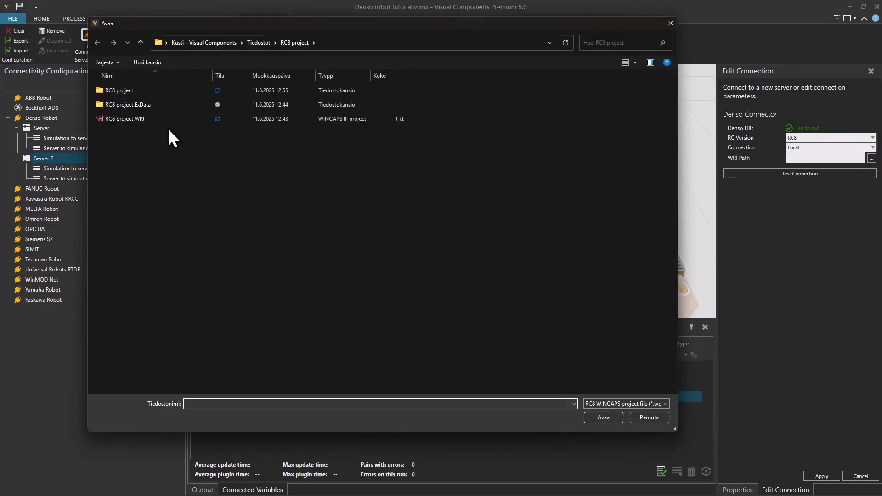
double_click(143, 119)
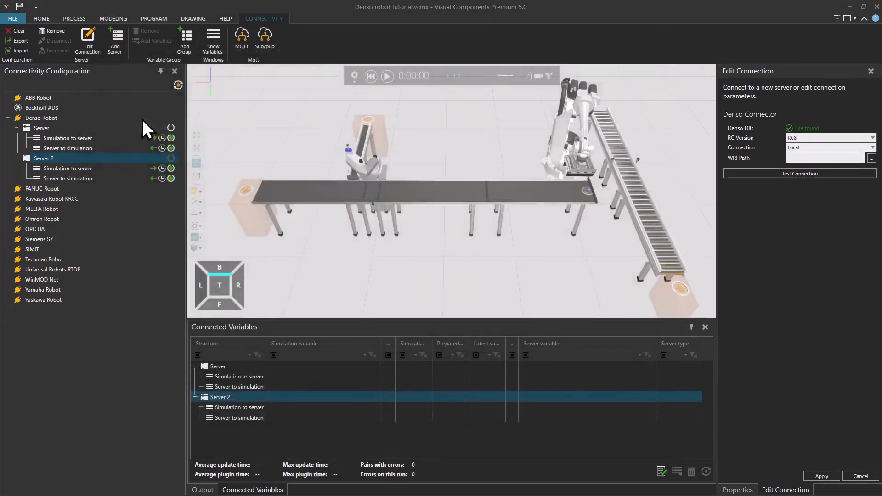
click(774, 172)
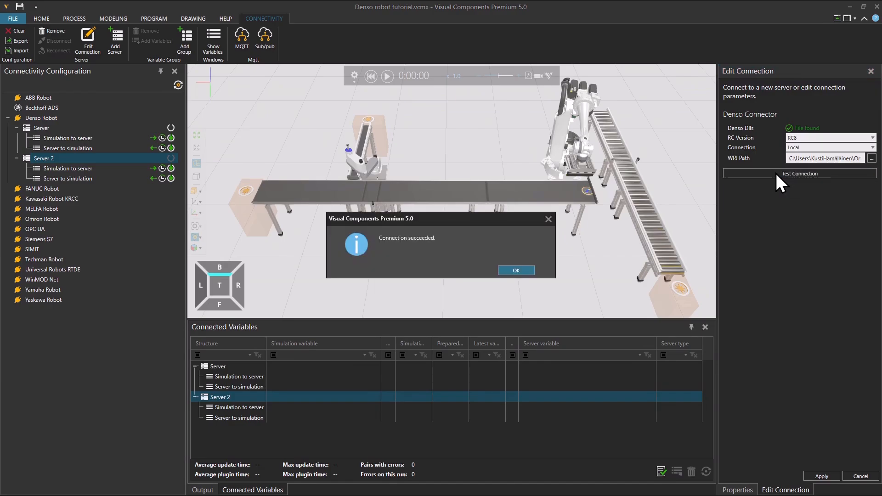
click(517, 269)
- Apply the RC8 server's connection settings and connect both Denso servers
click(822, 477)
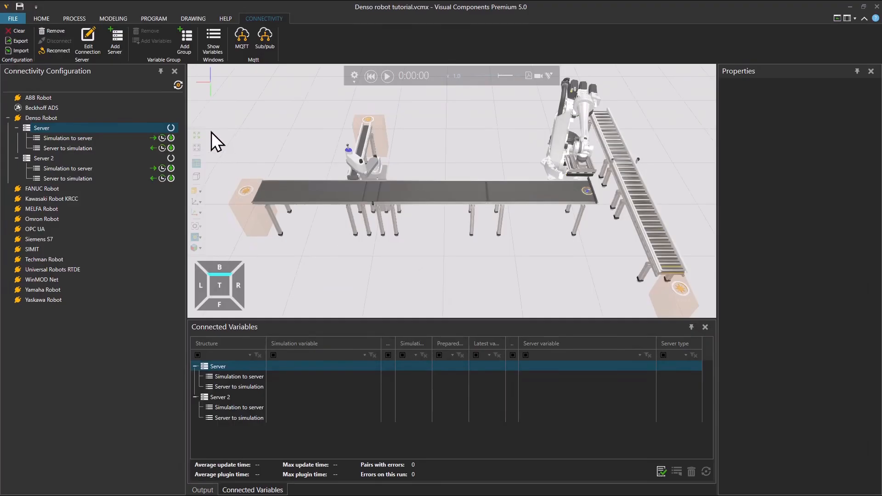
click(172, 128)
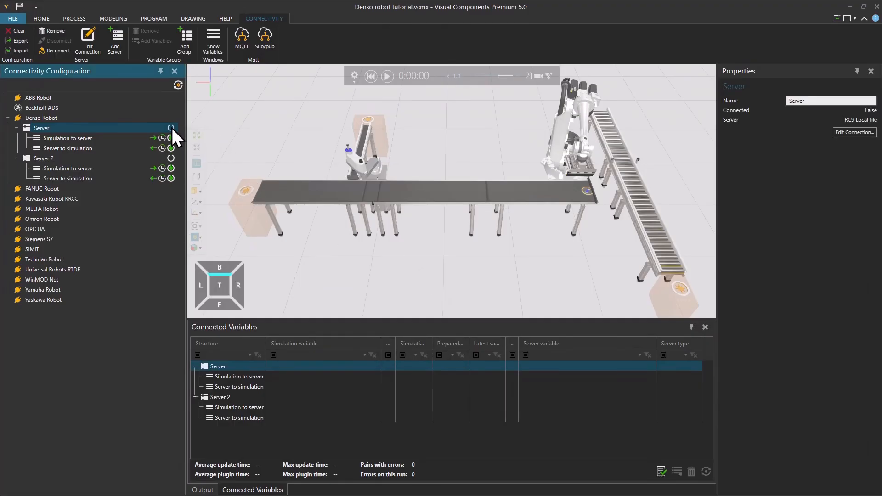
click(171, 158)
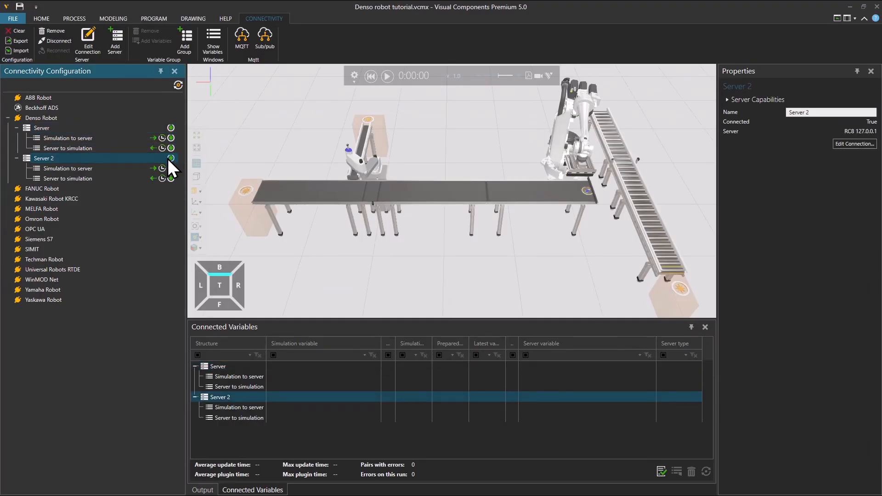
- Start adding variables to the first server's Simulation to server group, including only signal maps in the simulation structure
click(125, 138)
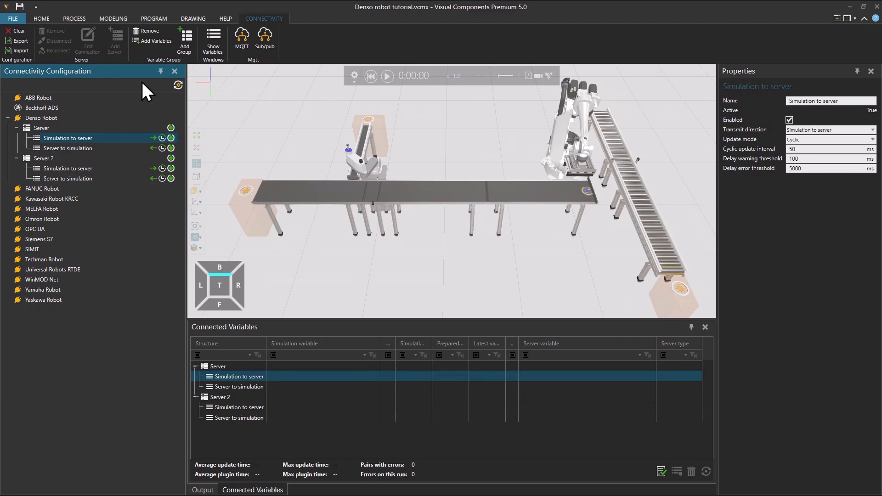
click(153, 41)
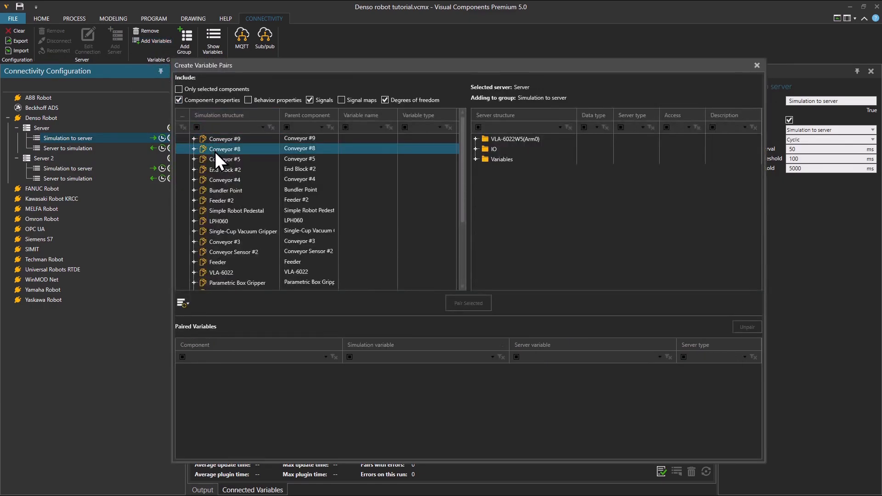
click(179, 101)
click(319, 101)
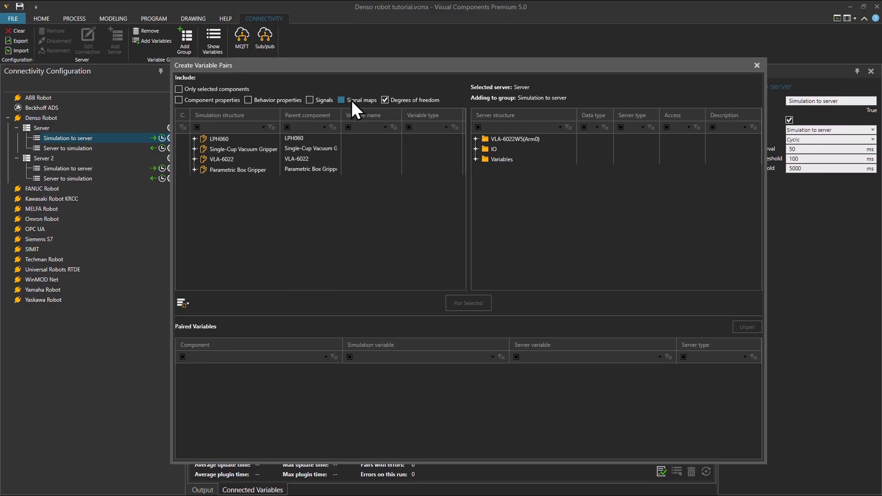
click(351, 100)
- Expand the Inputs signal map of VLA-6022 and the server's IO folder for variable pairing
click(195, 159)
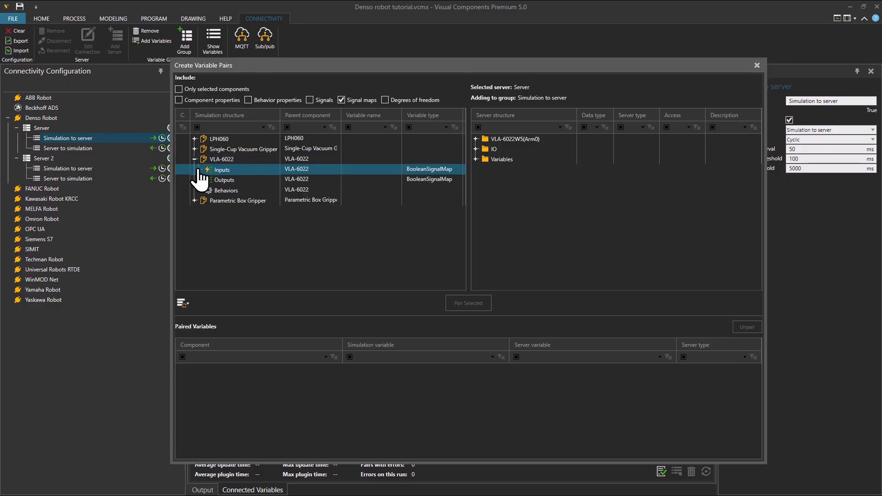
click(200, 170)
scroll(234, 204, down, 3)
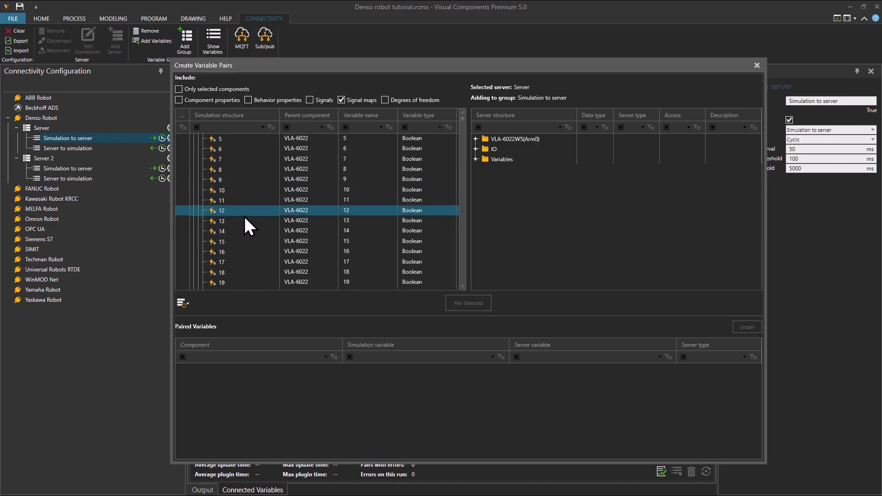
click(247, 220)
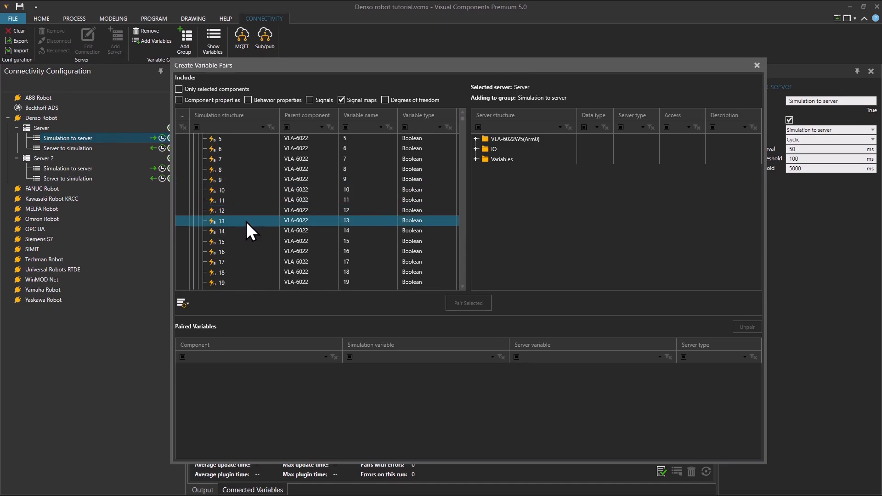
scroll(245, 220, up, 3)
click(447, 166)
click(474, 149)
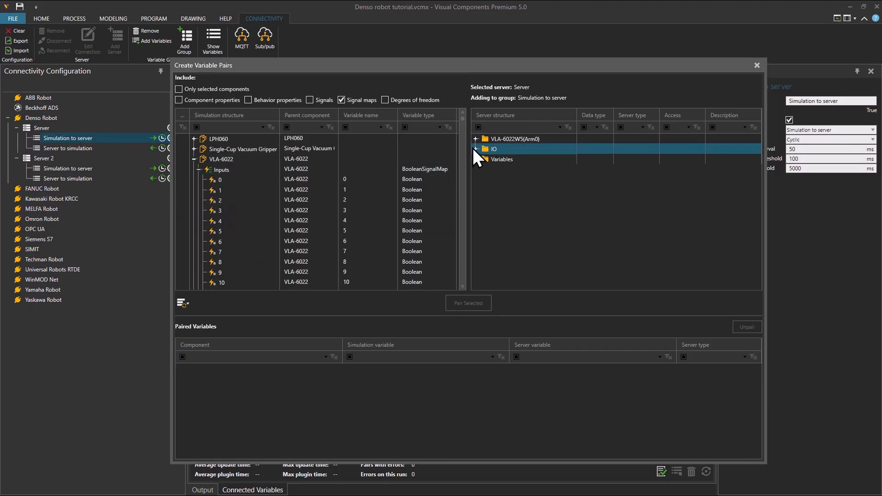
click(476, 150)
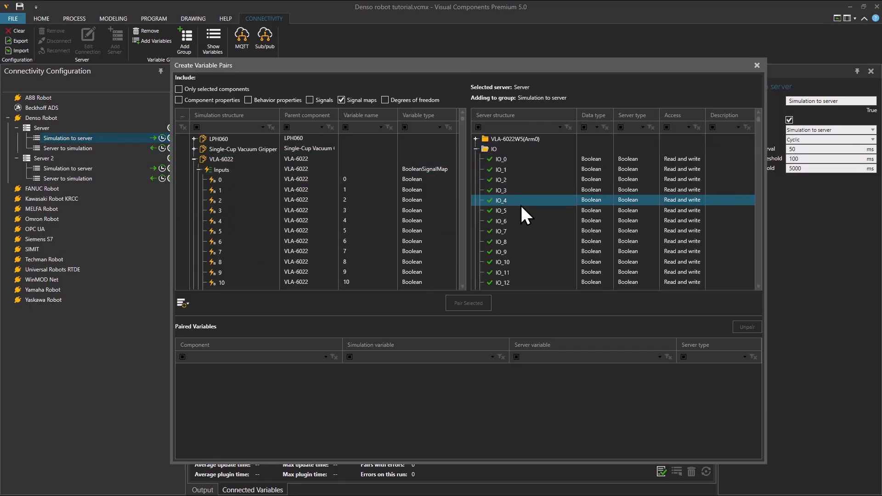
- Pair VLA-6022 input 132 with server variable IO_132
scroll(334, 228, down, 20)
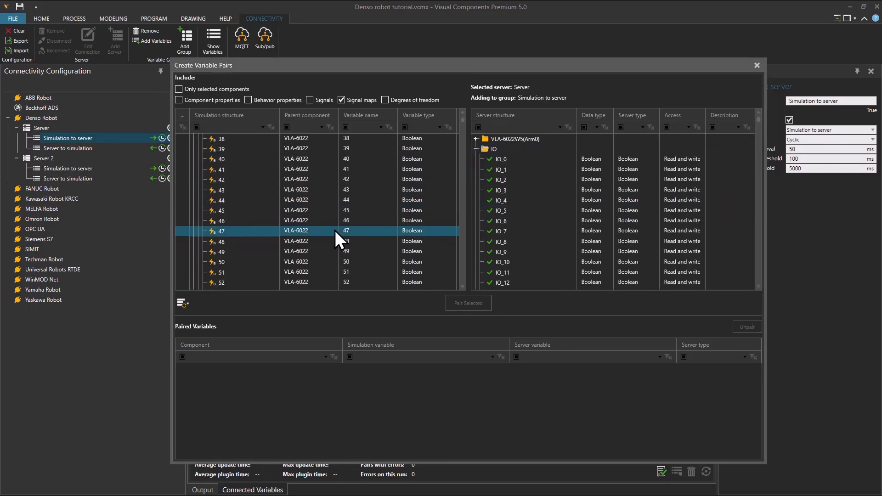
scroll(338, 236, down, 13)
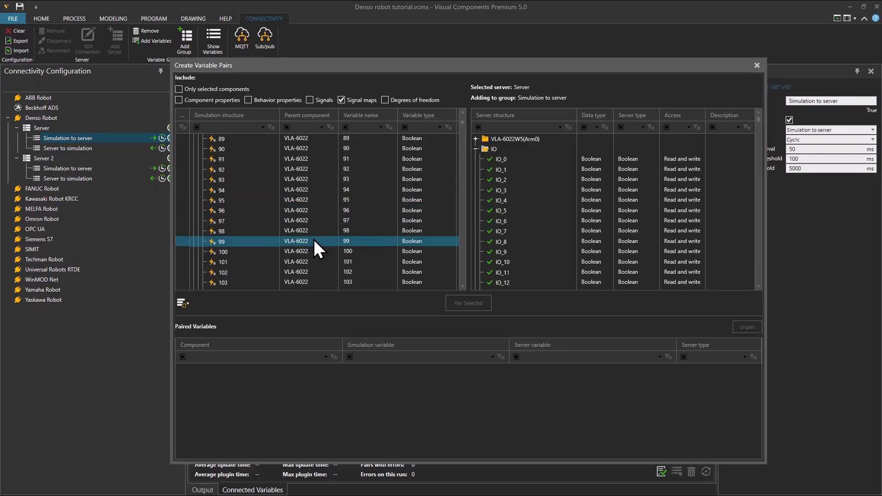
scroll(315, 241, down, 8)
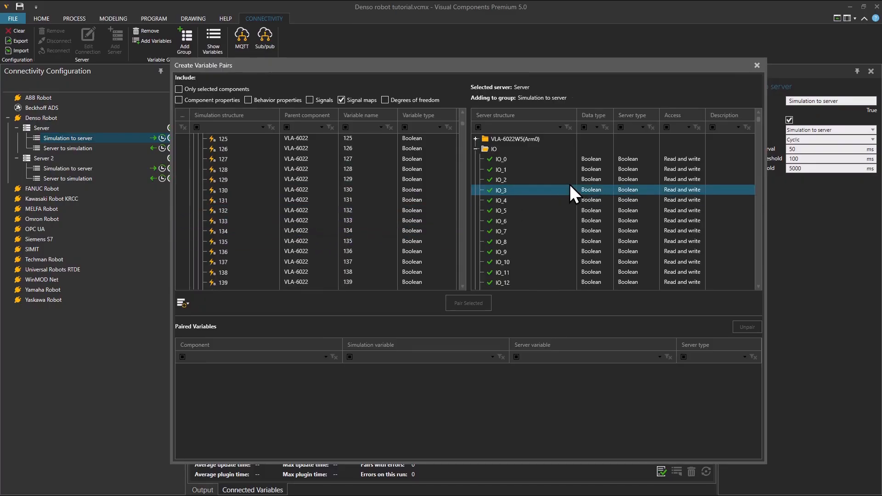
scroll(570, 184, down, 8)
scroll(554, 202, down, 17)
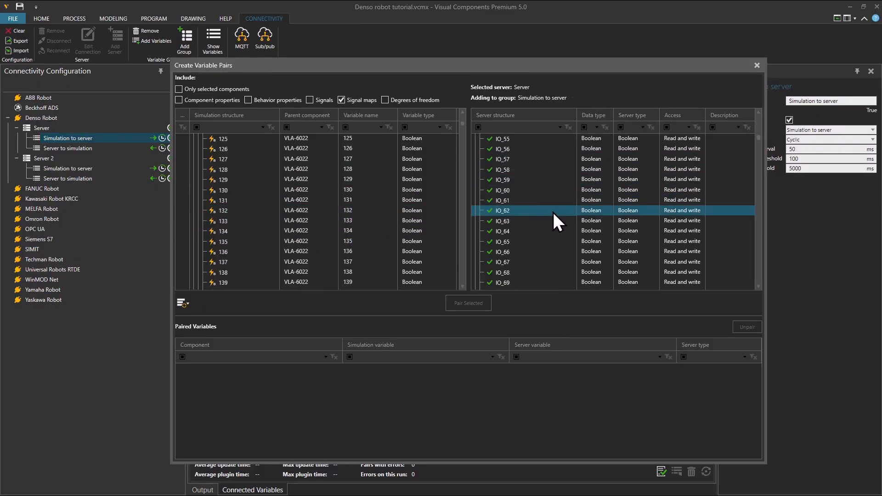
scroll(553, 212, down, 16)
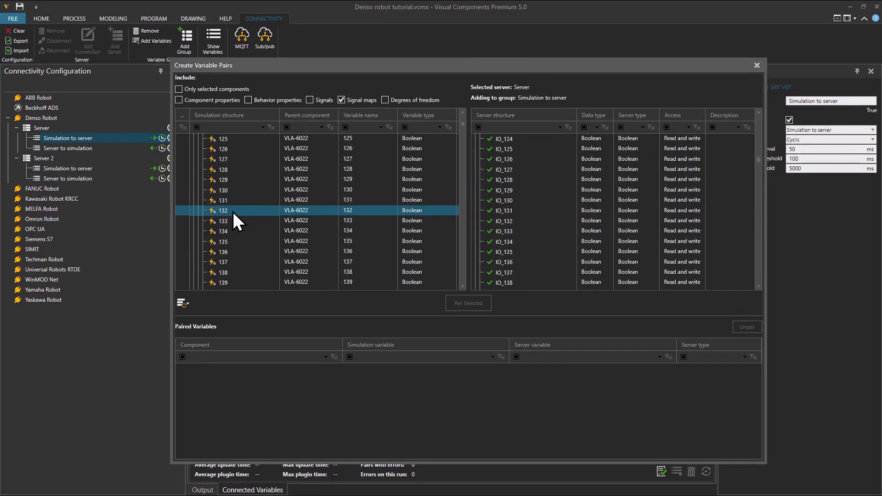
click(501, 221)
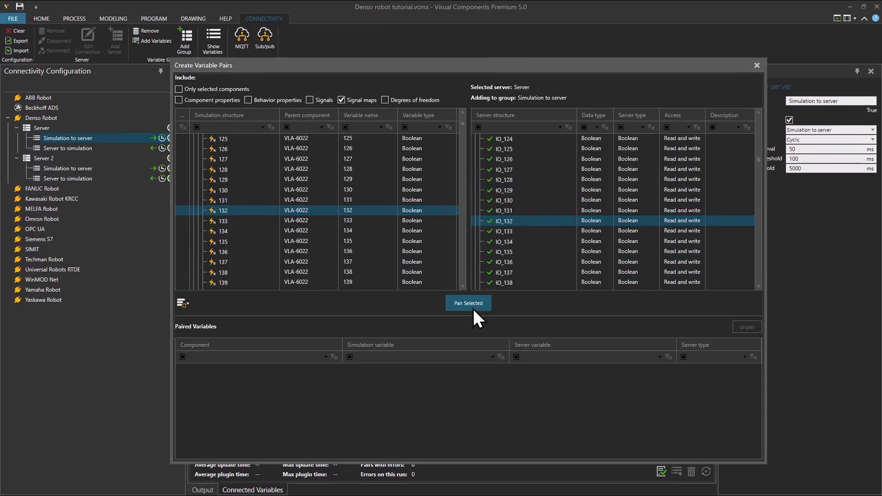
click(473, 305)
- Pair VLA-6022 input 133 with server variable IO_133
click(219, 222)
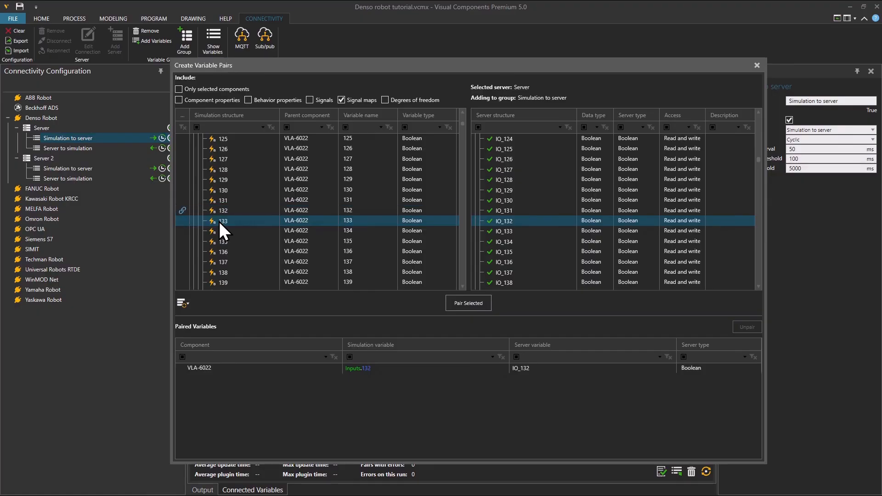
click(510, 232)
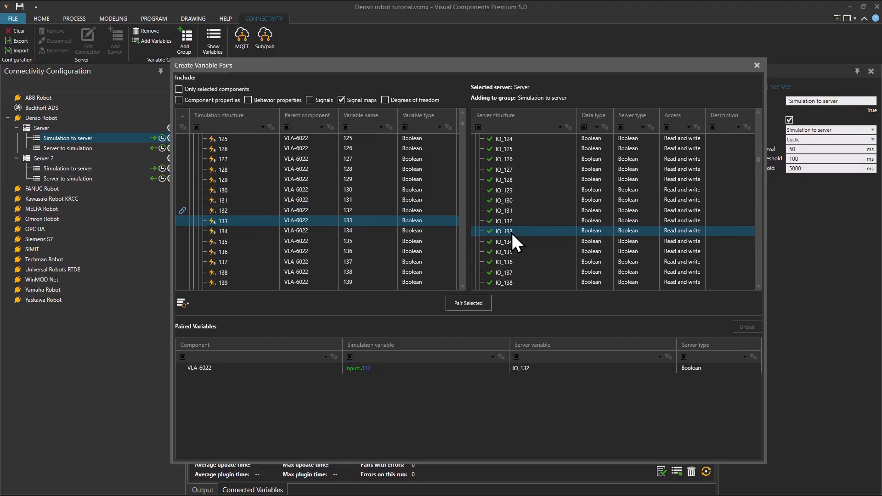
click(469, 304)
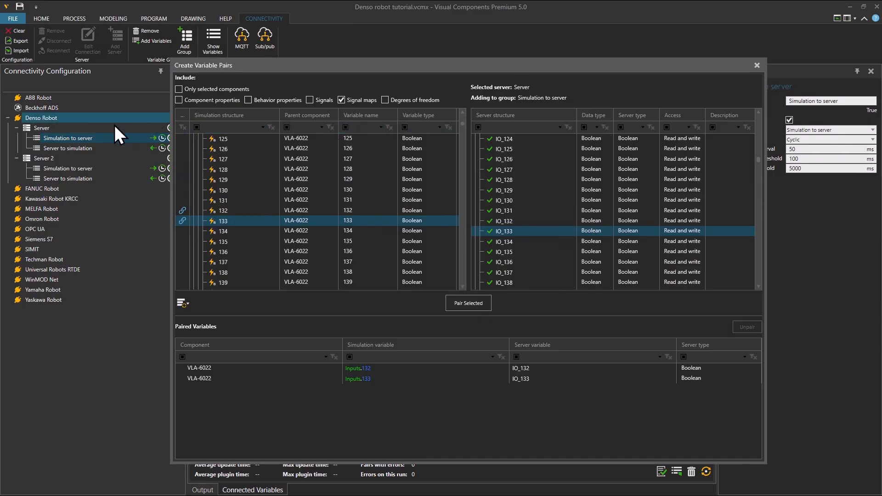
- Switch variable pairing to Server 2's Simulation to server group and expand the Inputs signal map of LPH060 instead of VLA-6022
click(99, 168)
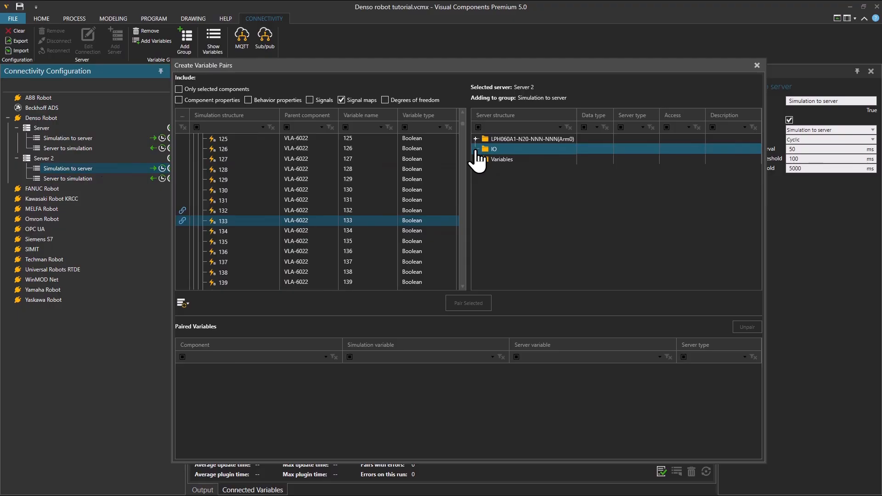
drag(463, 125, 463, 118)
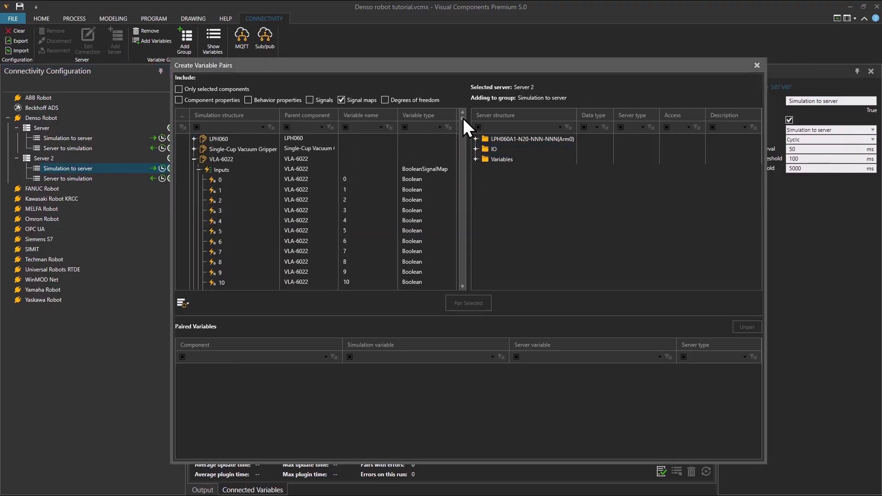
click(199, 170)
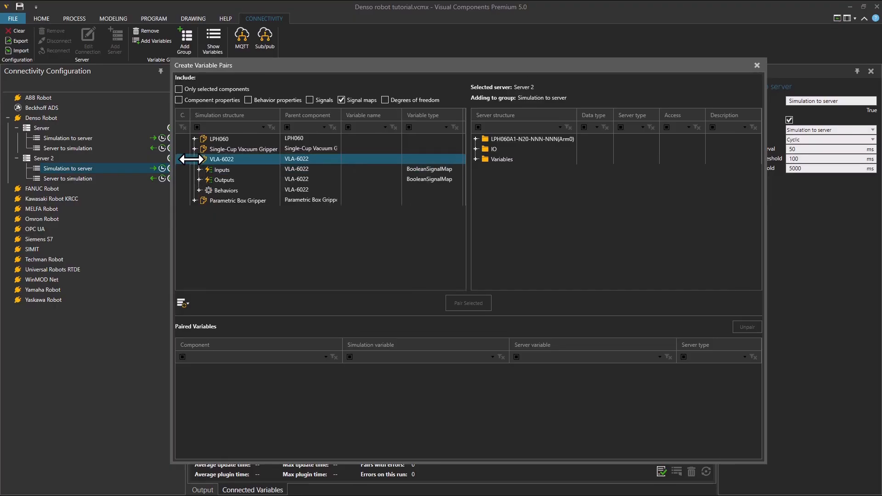
click(194, 159)
click(194, 138)
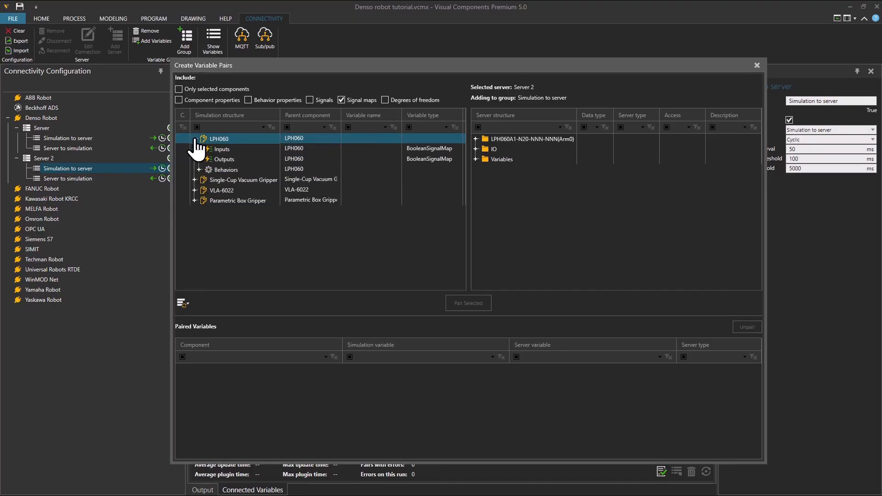
click(200, 150)
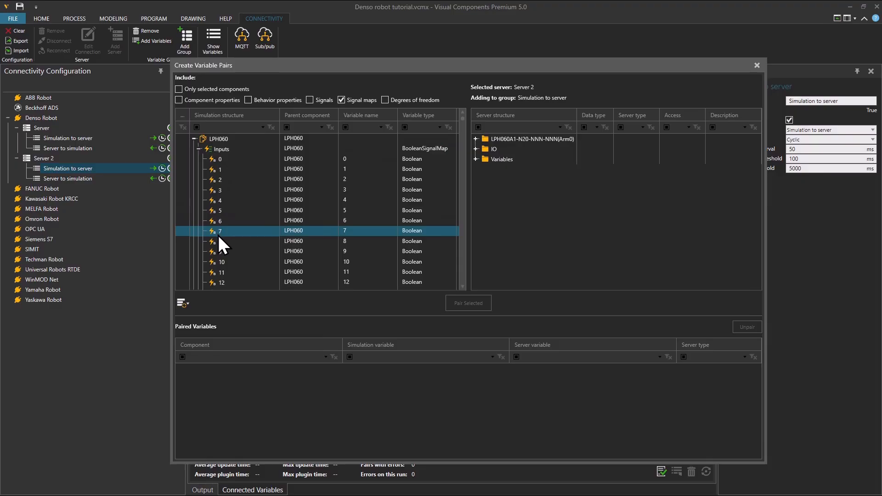
- Pair LPH060 input 130 with variable IO_130 from the IO folder of Server 2
scroll(222, 243, down, 15)
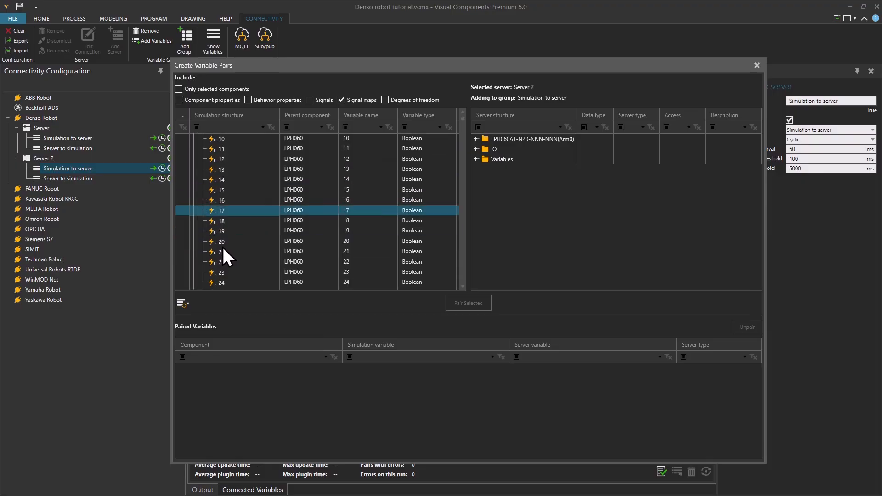
scroll(225, 249, down, 16)
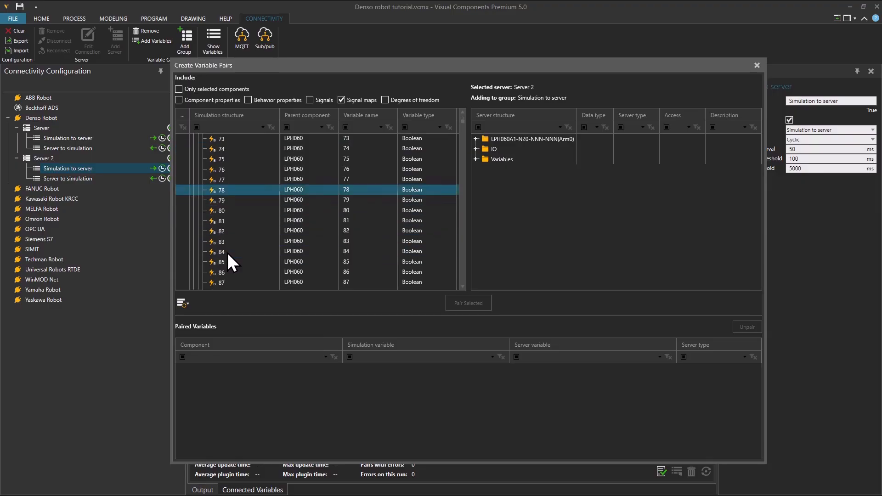
scroll(231, 249, down, 10)
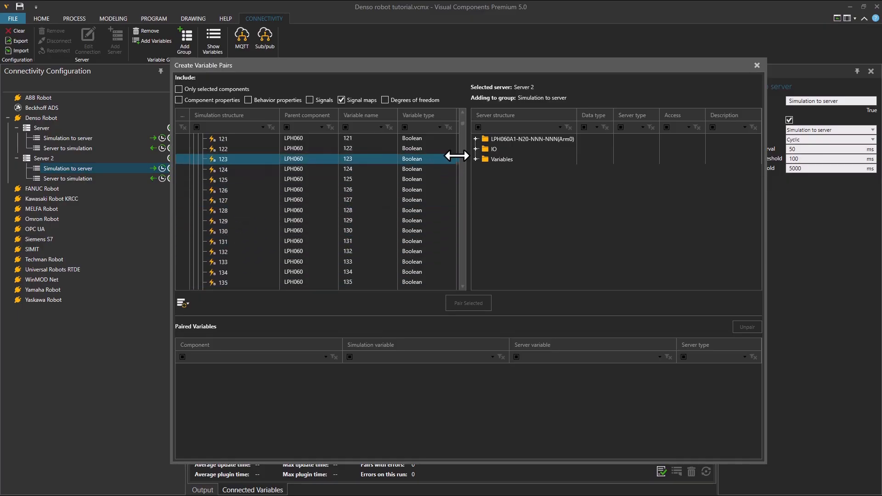
click(476, 149)
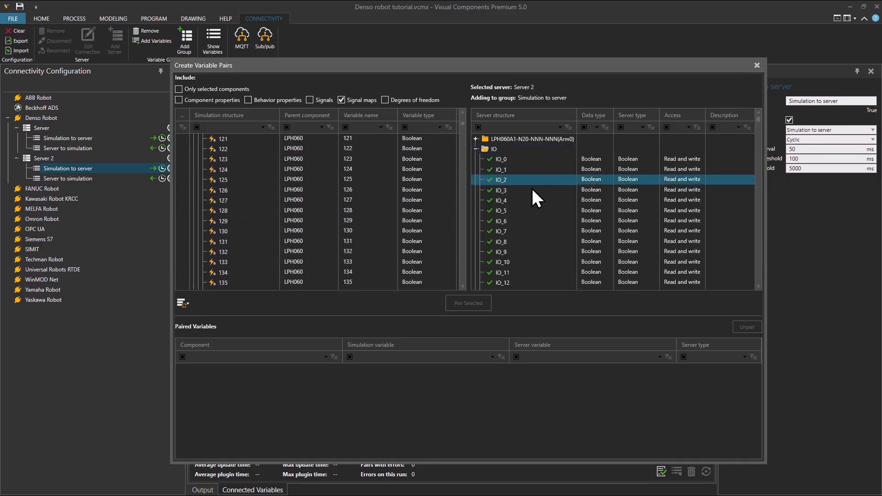
scroll(529, 197, down, 20)
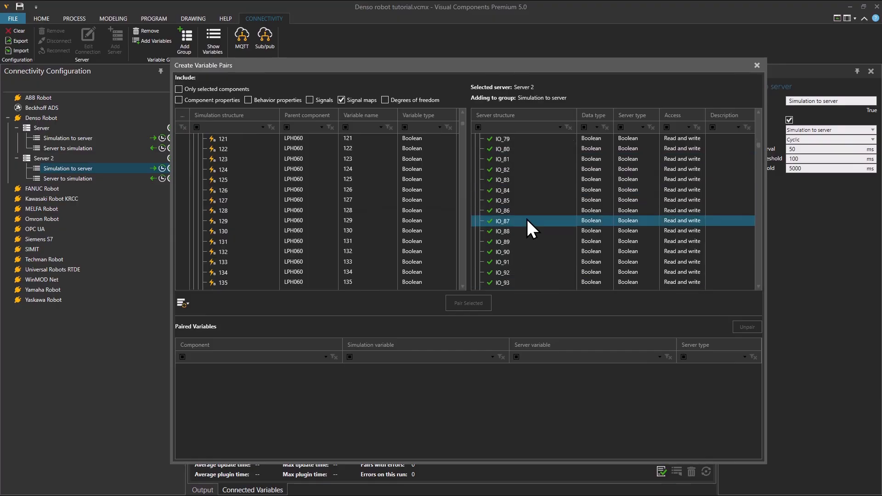
scroll(528, 220, down, 12)
scroll(306, 221, down, 1)
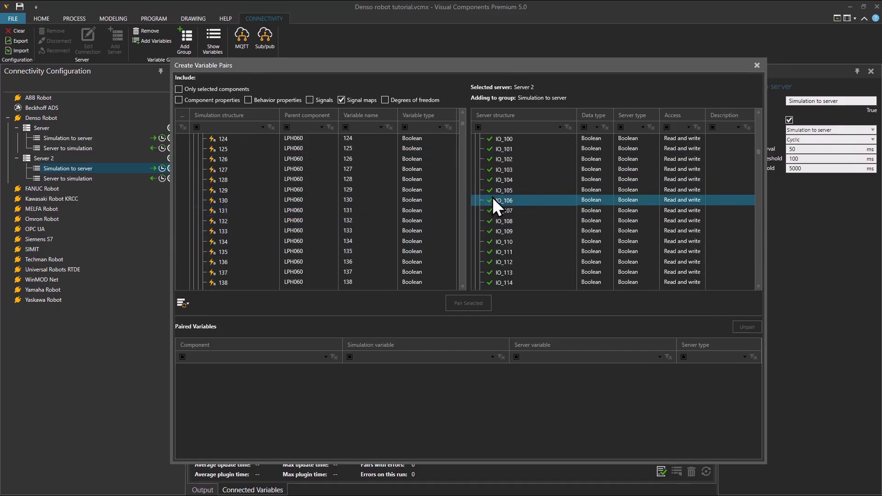
scroll(496, 205, down, 8)
click(506, 202)
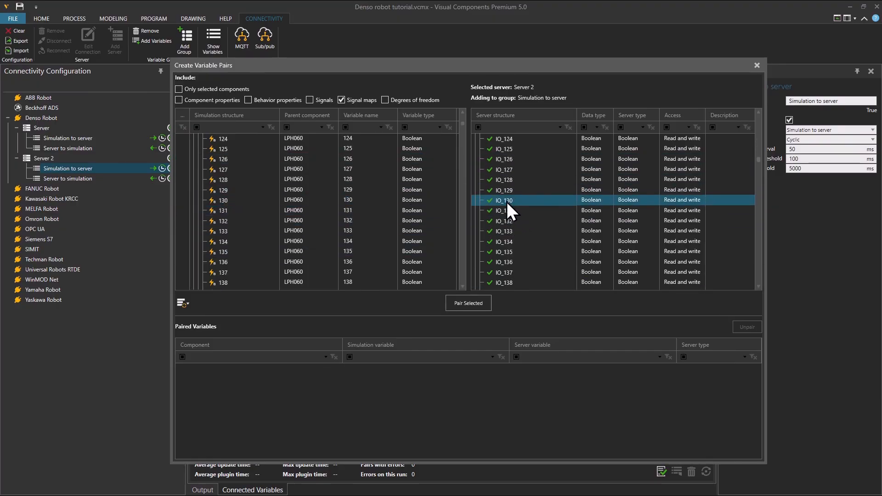
click(253, 200)
click(457, 299)
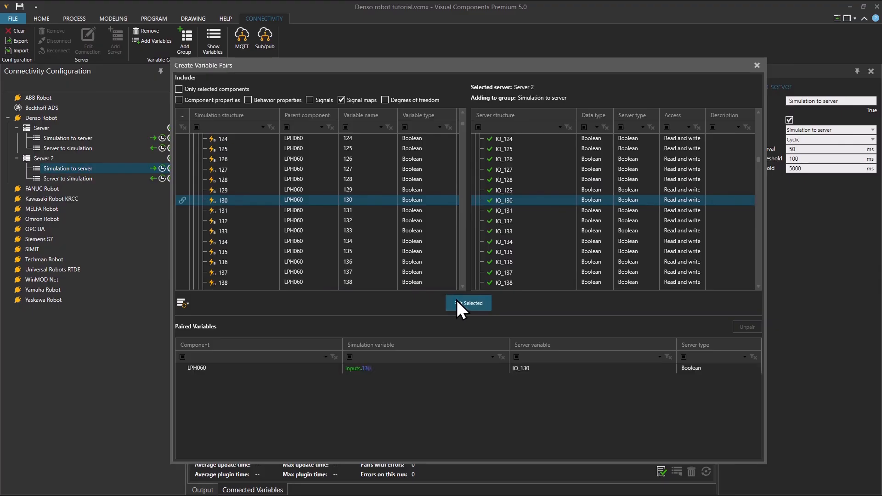
- Pair LPH060 input 131 with Server 2 variable IO_131
click(238, 209)
click(513, 220)
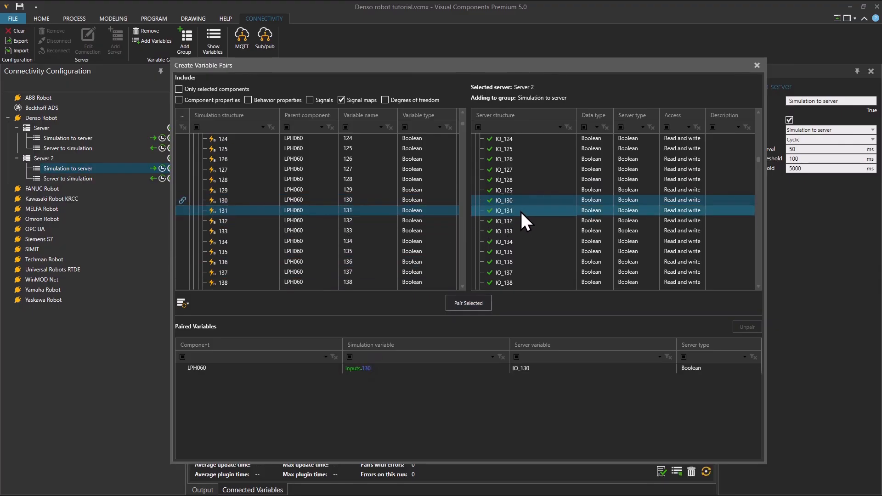
click(519, 210)
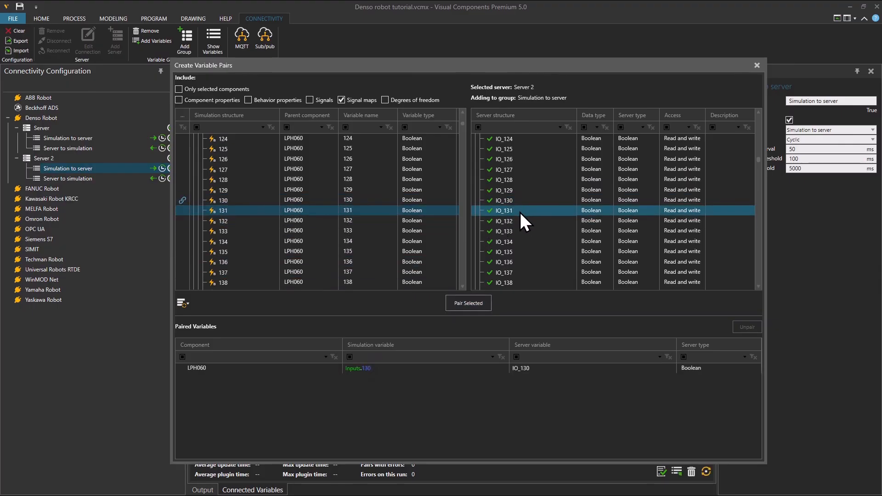
click(465, 304)
- Switch variable pairing to Server 2's Server to simulation group and expand the Outputs signal map of LPH060 instead of its Inputs
drag(471, 68, 499, 67)
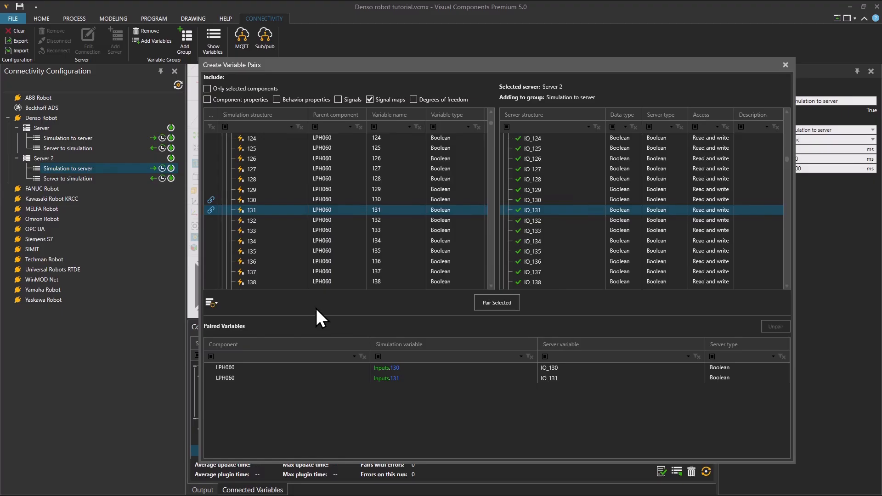
click(104, 179)
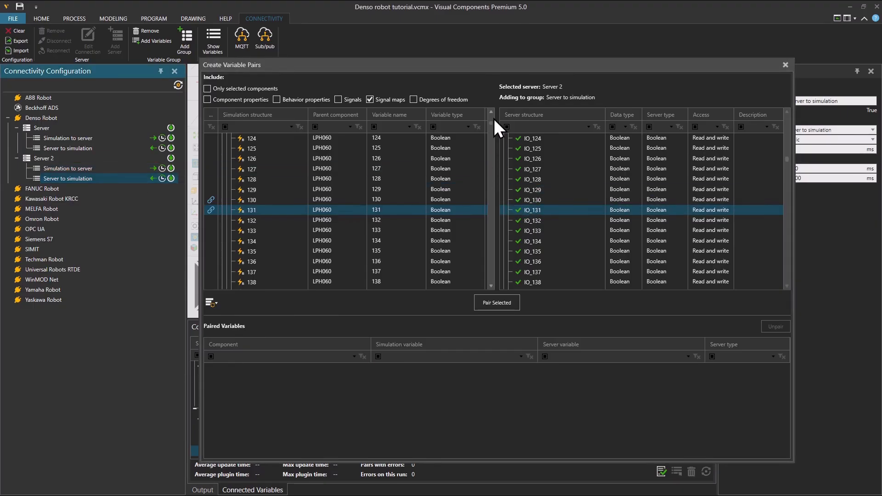
drag(491, 125, 493, 117)
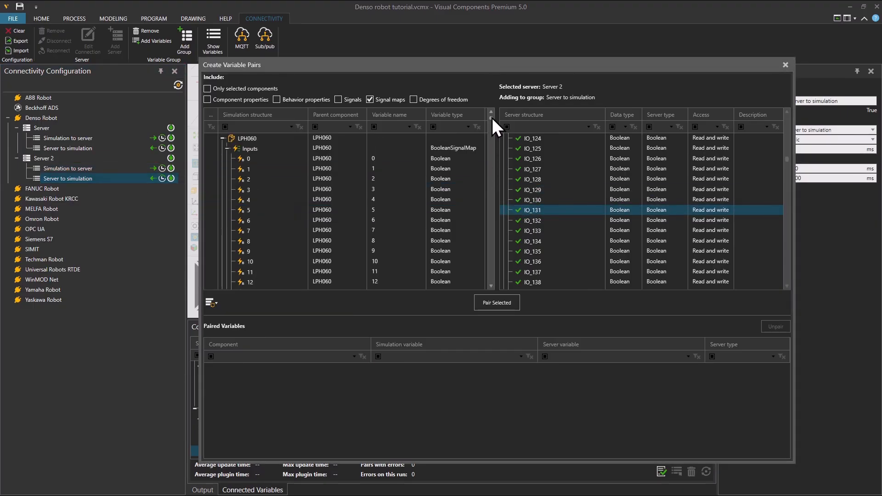
click(226, 147)
click(227, 148)
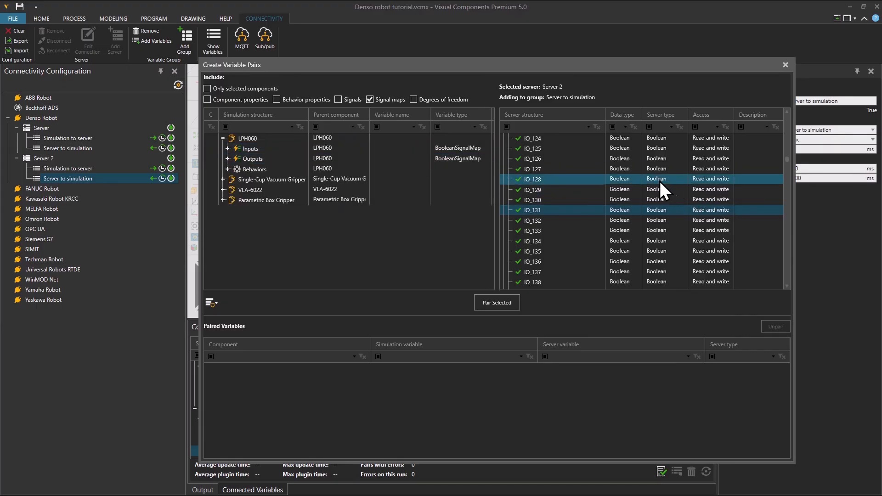
click(228, 159)
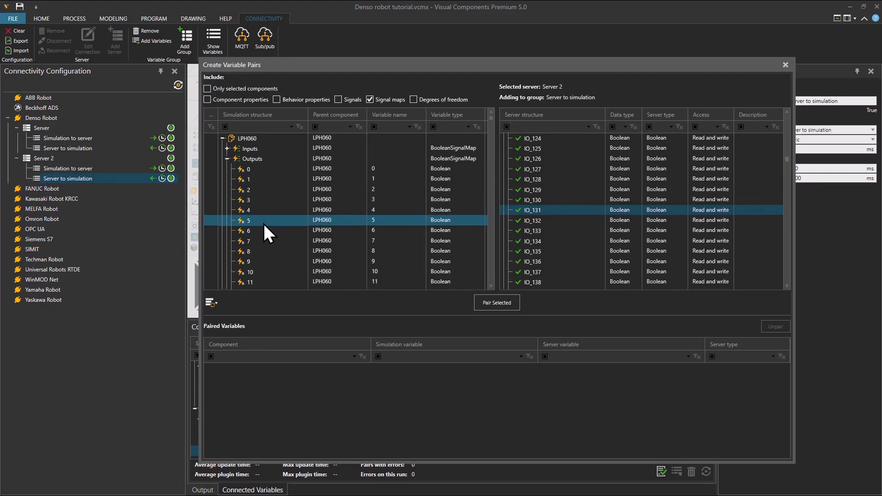
- Pair LPH060 output 128 with Server 2 variable IO_128
scroll(262, 224, down, 4)
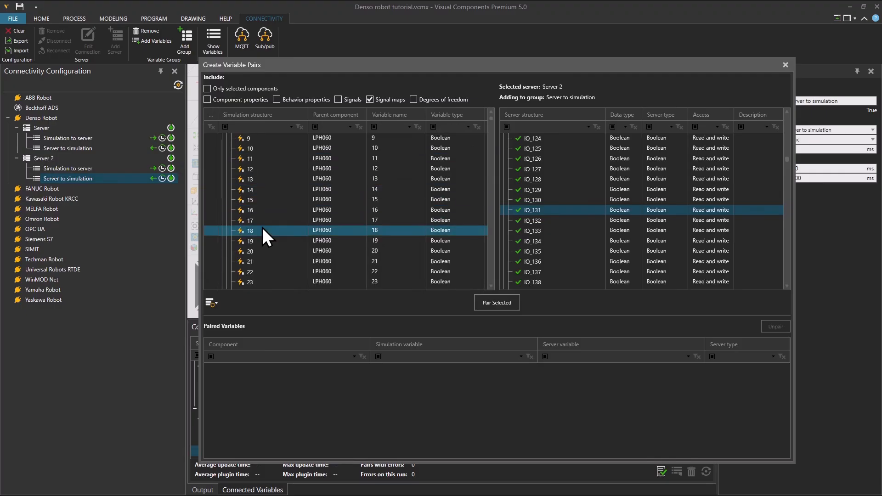
scroll(263, 227, down, 3)
scroll(263, 227, down, 5)
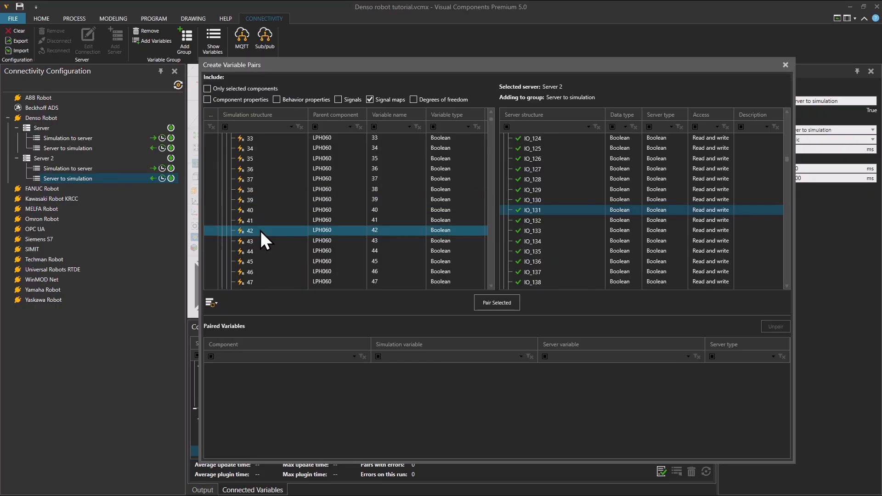
scroll(261, 228, down, 6)
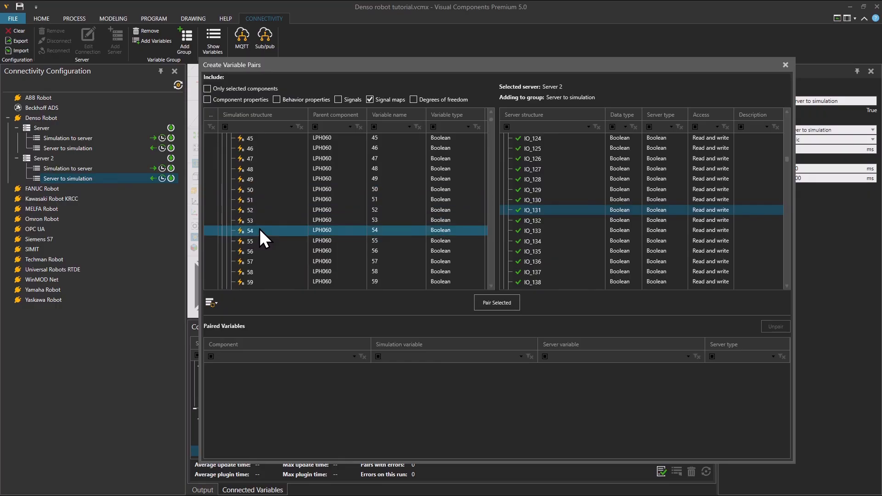
scroll(260, 228, down, 3)
scroll(261, 233, down, 2)
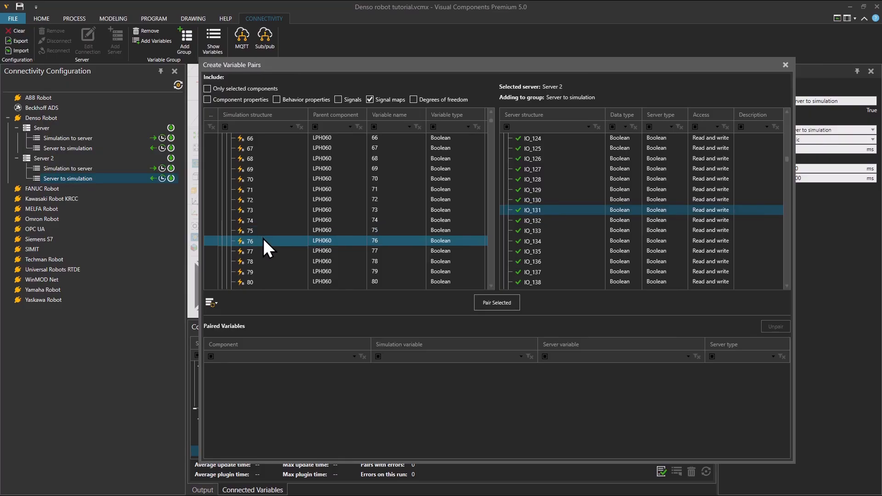
scroll(264, 239, down, 2)
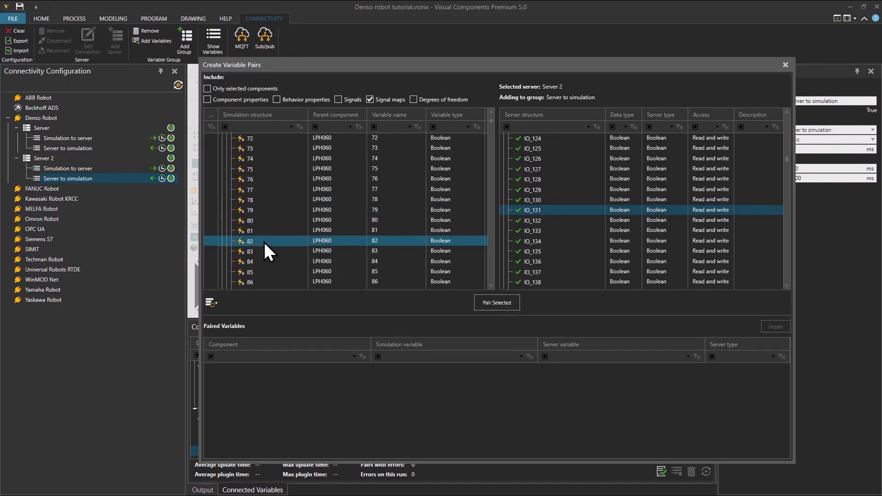
scroll(265, 244, down, 6)
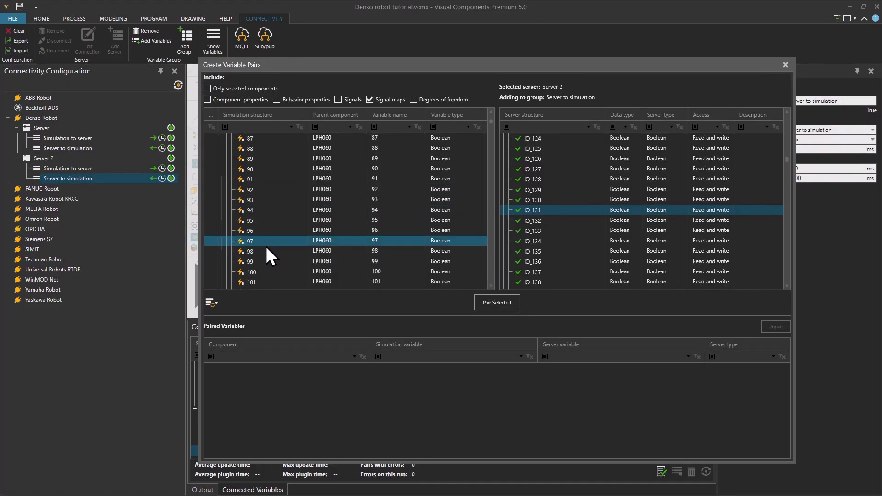
scroll(266, 249, down, 5)
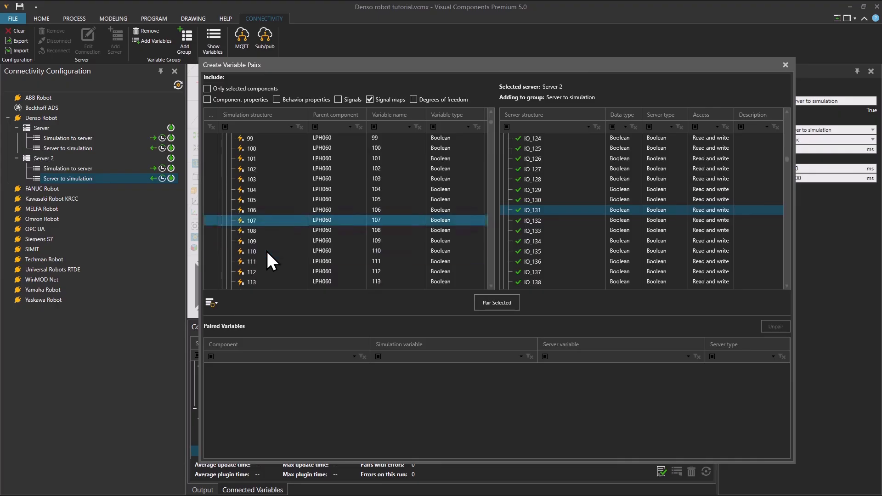
scroll(267, 252, down, 4)
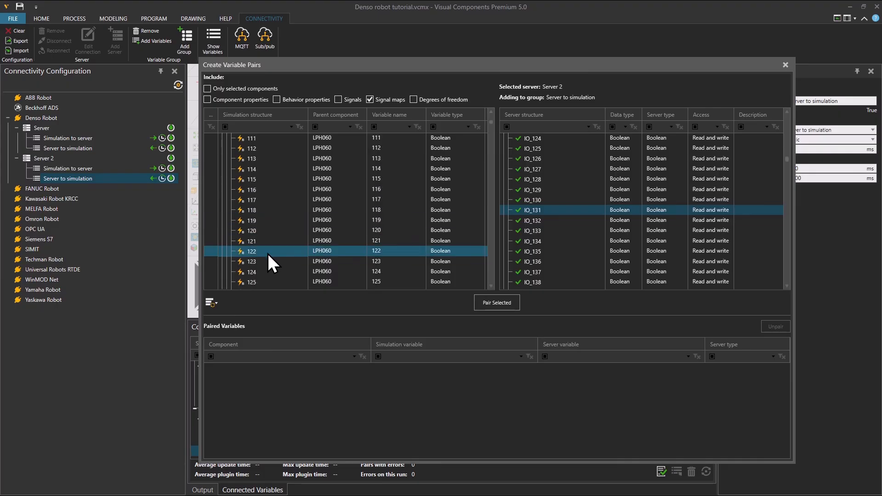
click(268, 252)
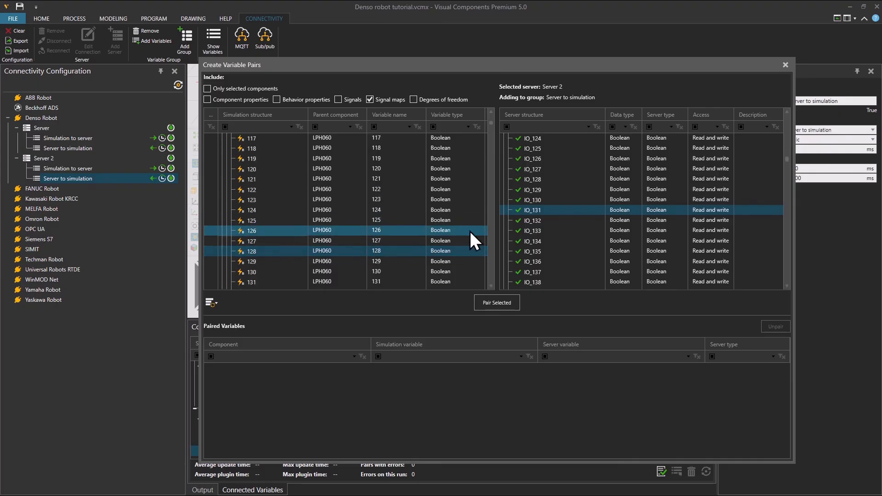
click(536, 180)
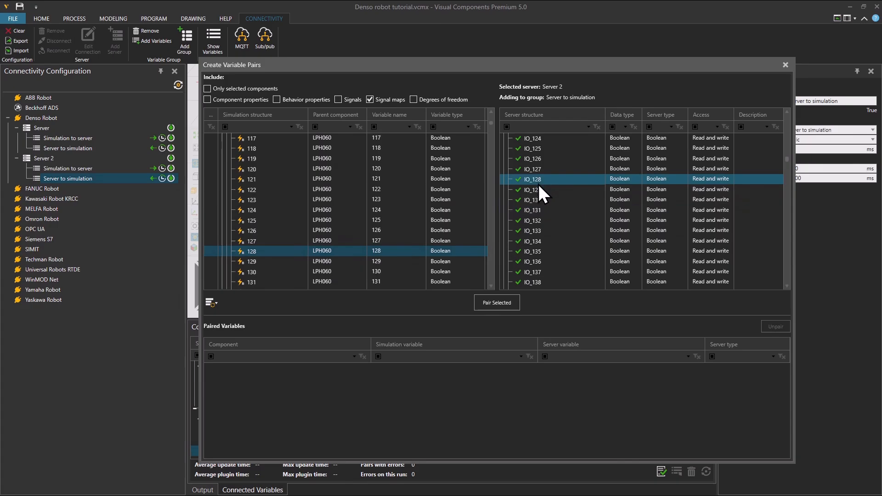
click(511, 306)
- Pair LPH060 output 129 with Server 2 variable IO_129
click(265, 261)
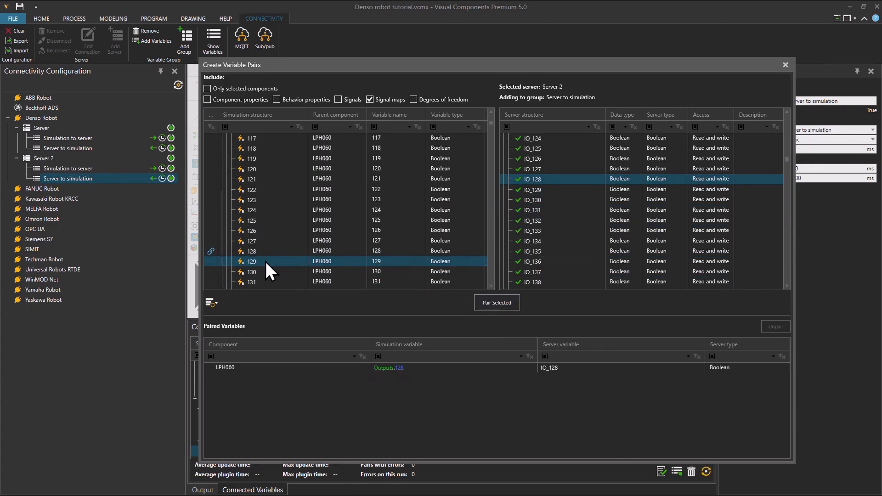
click(573, 190)
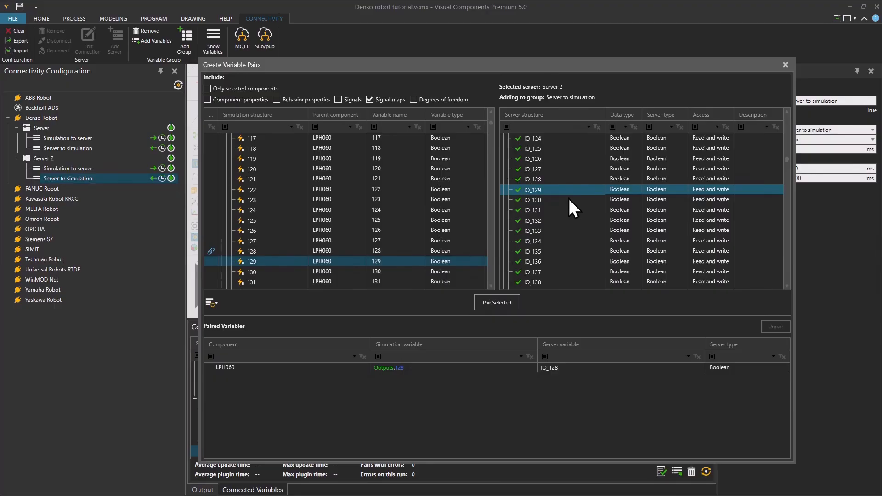
click(511, 305)
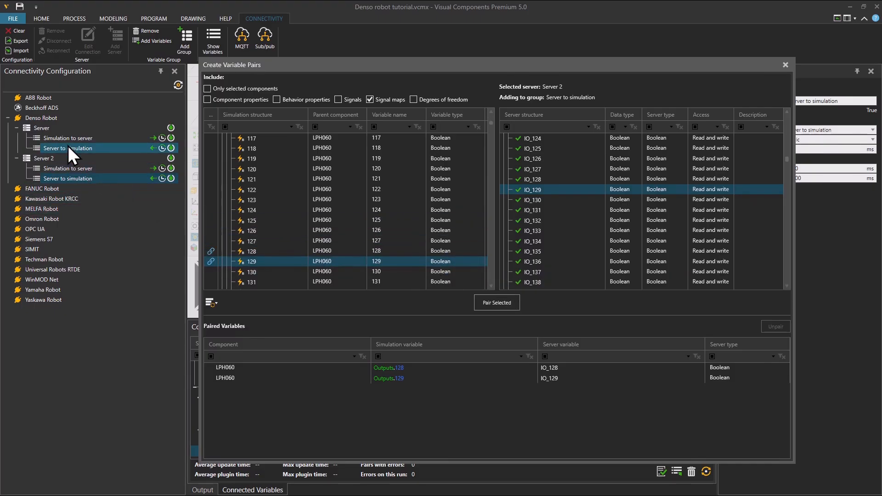
- Switch variable pairing to the first Server's Server to simulation group, collapse LPH060, and expand the Outputs signal map of VLA-6022
click(99, 148)
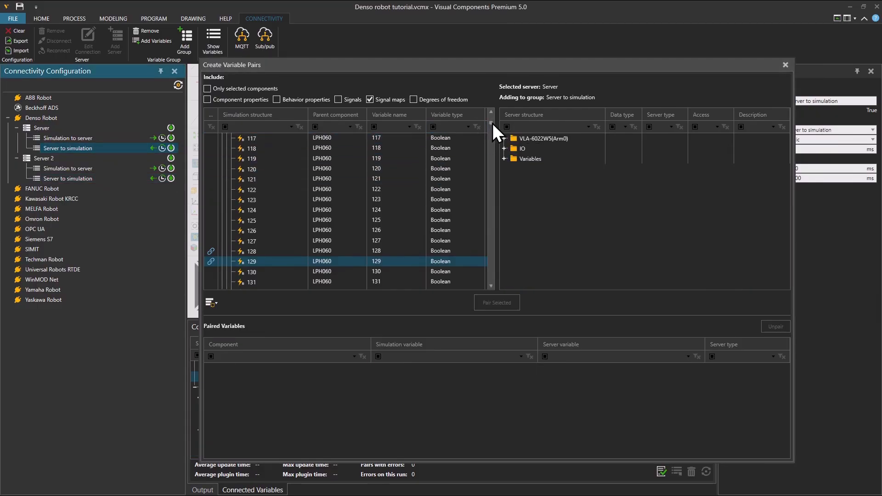
drag(493, 123, 492, 116)
click(228, 158)
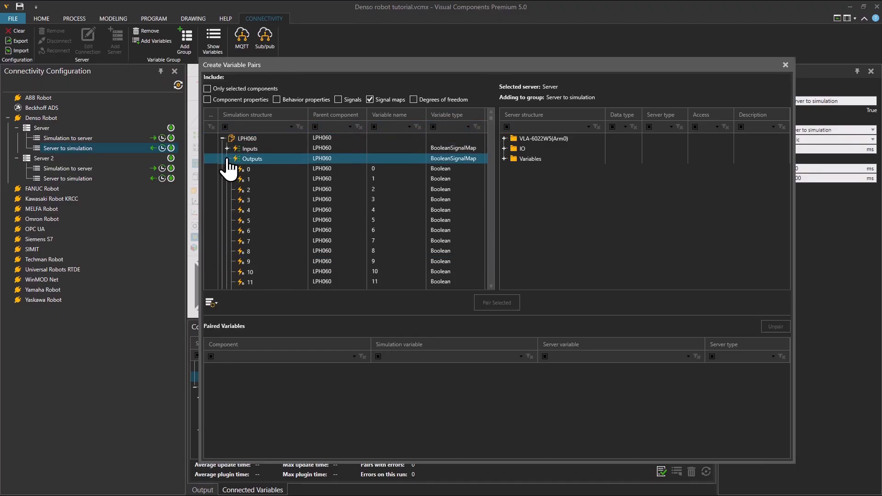
click(227, 159)
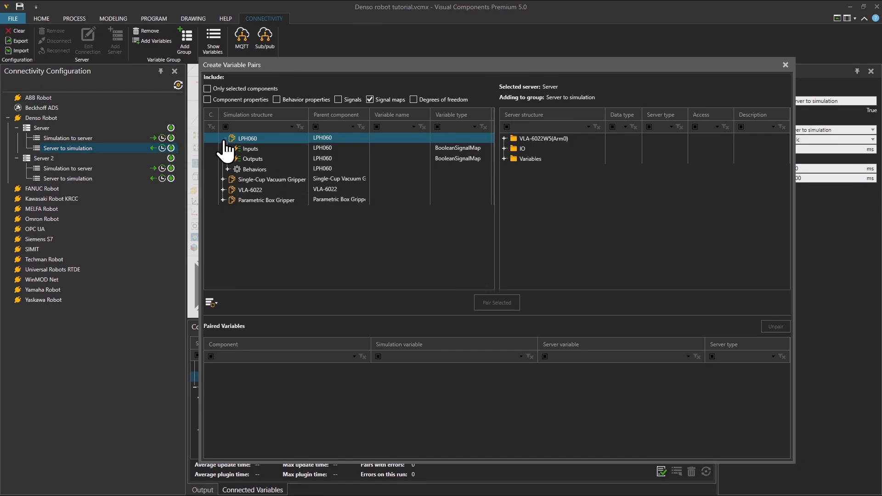
click(223, 139)
click(225, 158)
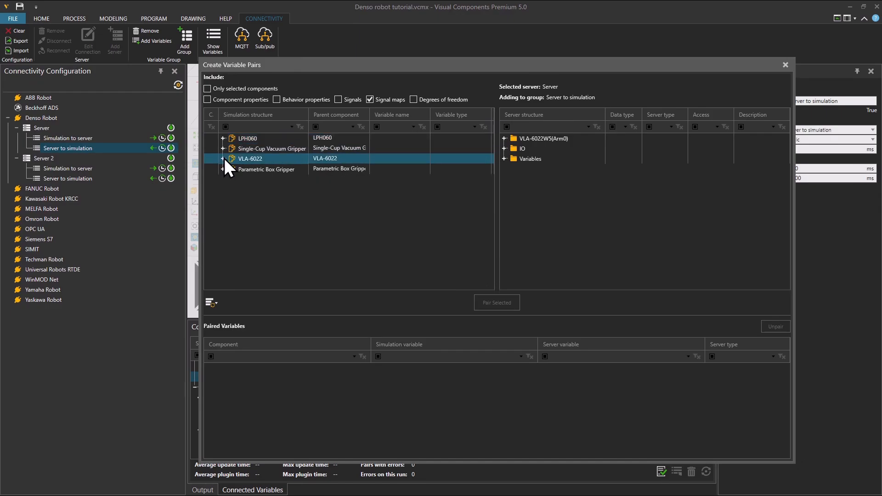
click(224, 159)
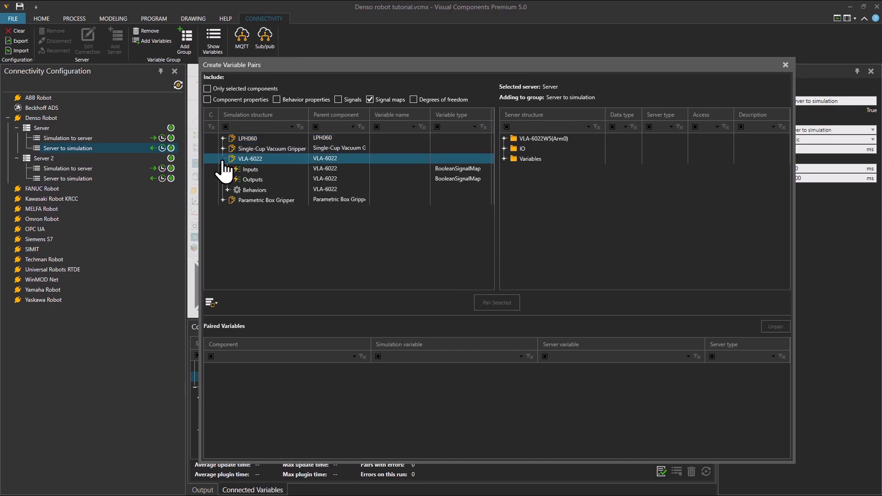
click(227, 181)
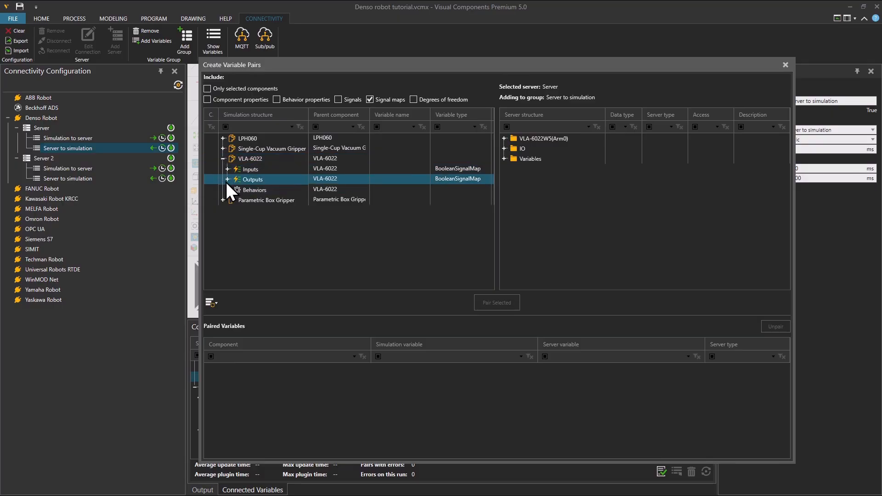
click(227, 180)
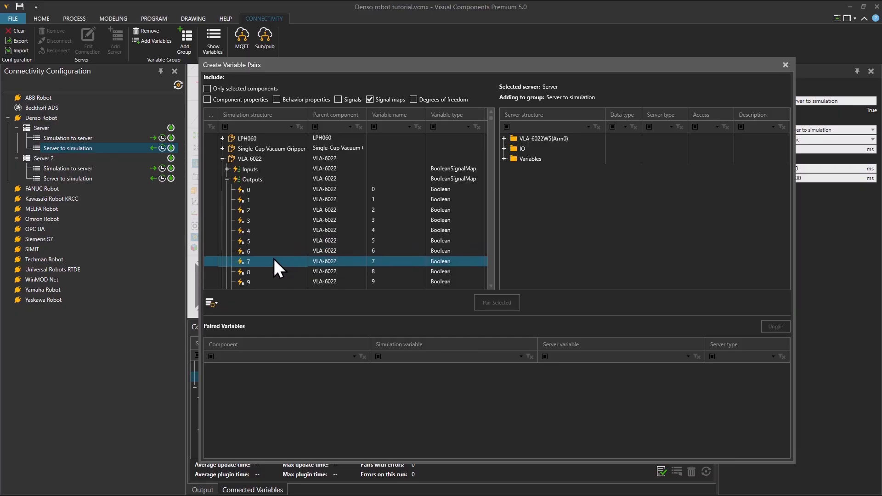
- Pair VLA-6022 output 128 with the first Server's variable IO_128
scroll(275, 252, down, 17)
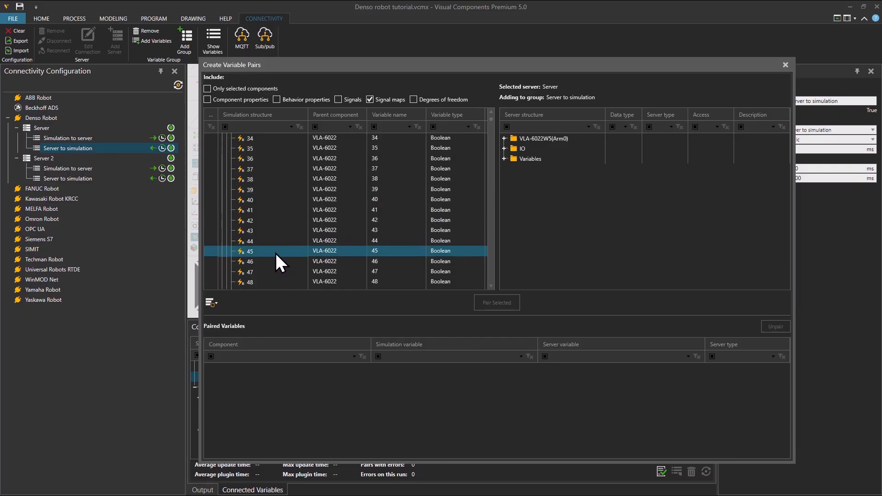
scroll(275, 258, down, 9)
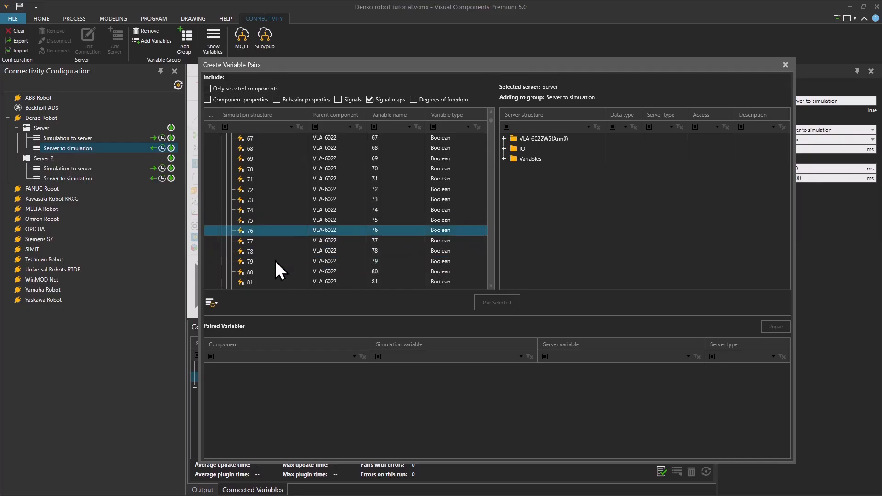
scroll(275, 260, down, 14)
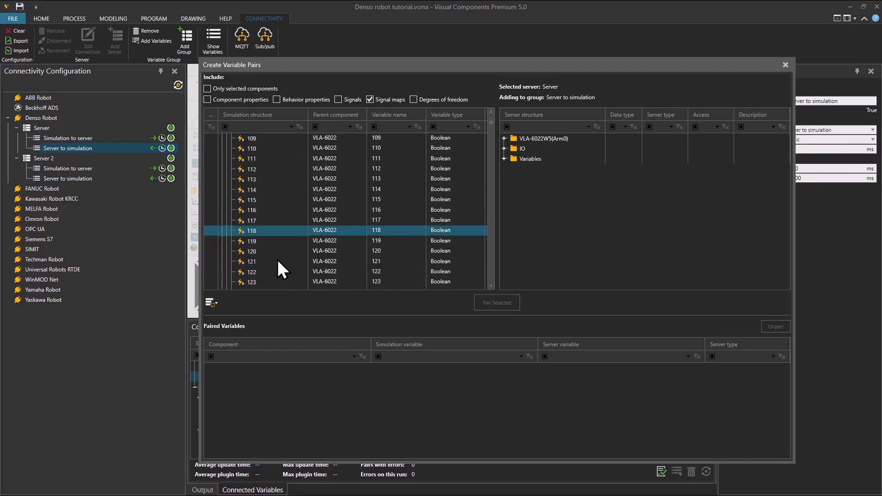
scroll(276, 260, down, 2)
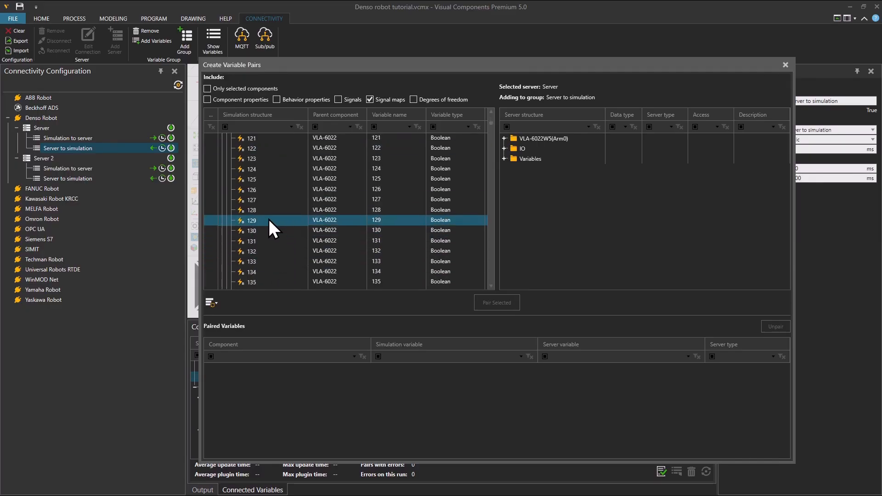
click(267, 211)
click(504, 148)
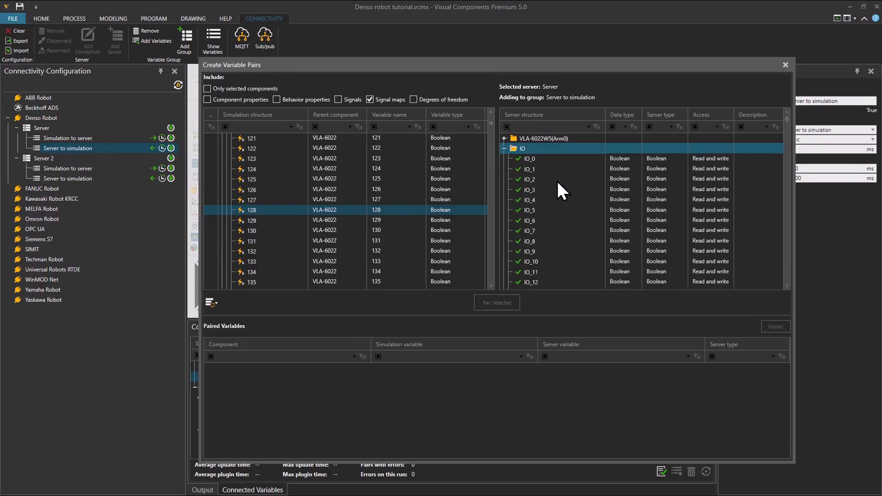
scroll(578, 222, down, 4)
scroll(578, 224, down, 12)
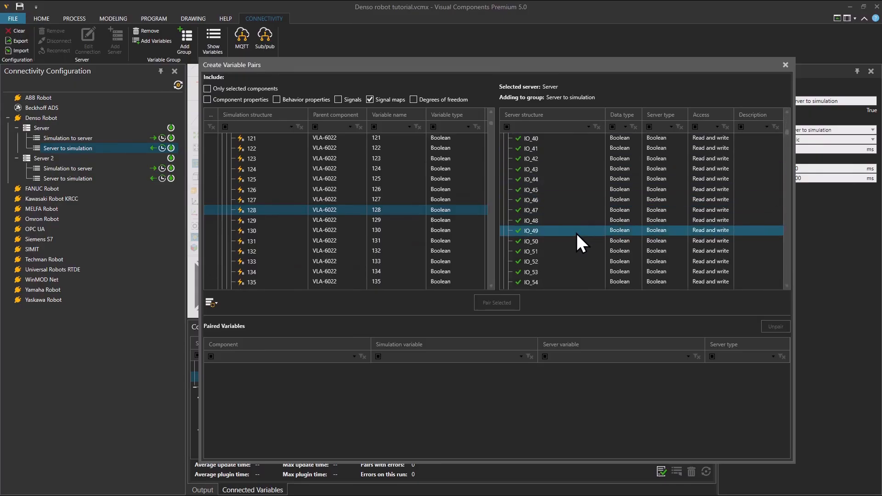
scroll(578, 234, down, 15)
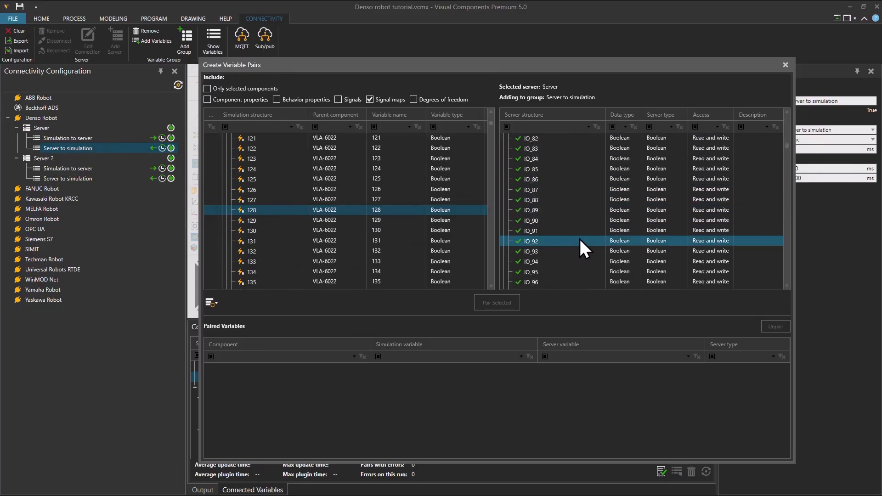
scroll(579, 239, down, 8)
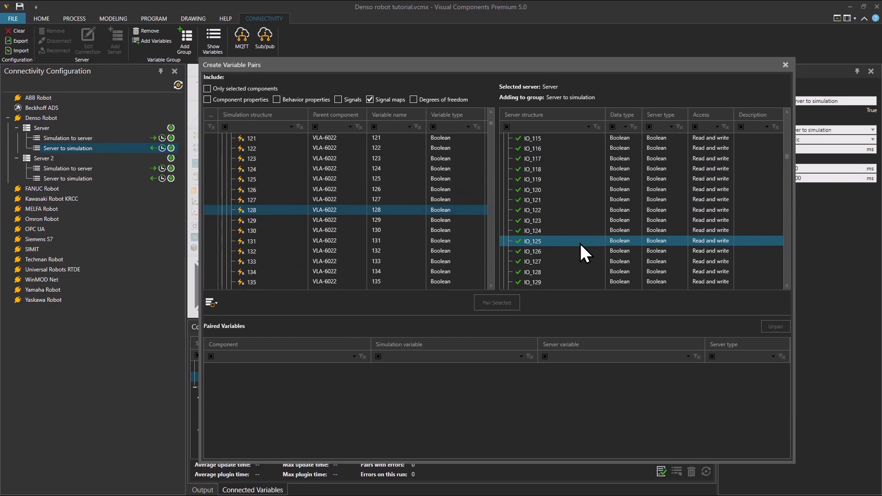
scroll(572, 252, down, 2)
click(555, 211)
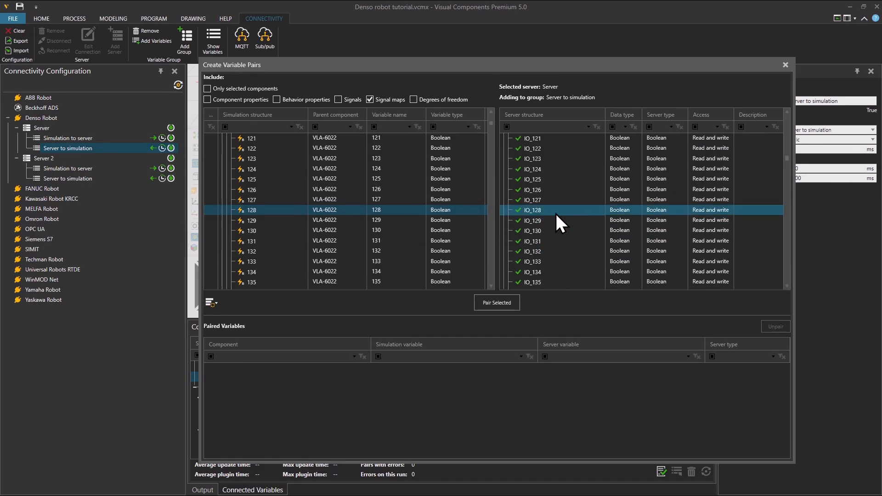
click(485, 305)
- Pair VLA-6022 output 129 with the first Server's variable IO_129
click(289, 219)
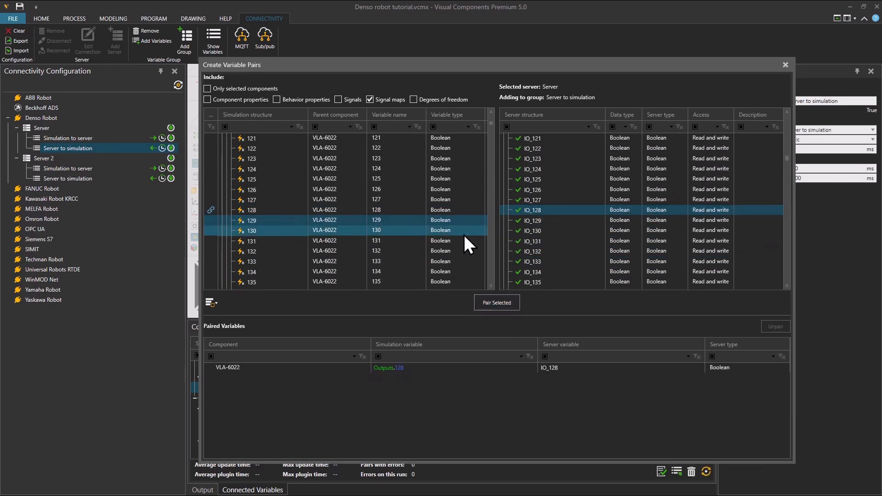
click(542, 223)
click(497, 299)
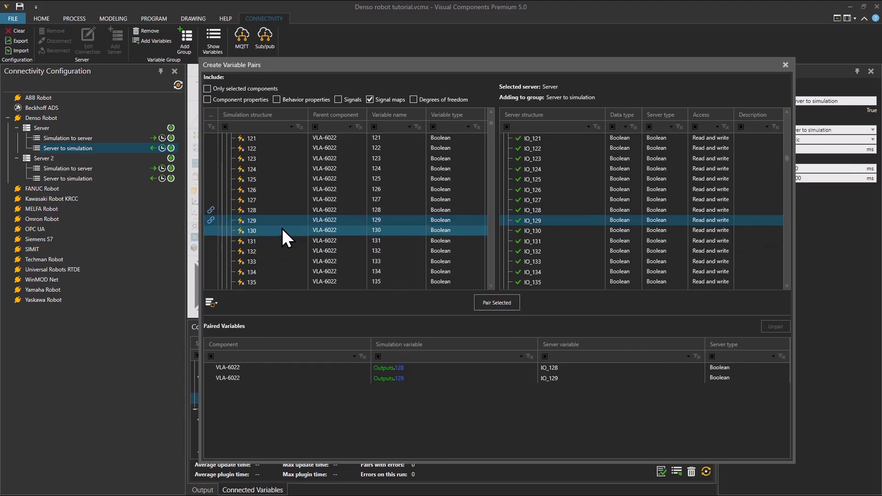
- Pair VLA-6022 output 130 with the first Server's variable IO_130
click(262, 228)
click(553, 231)
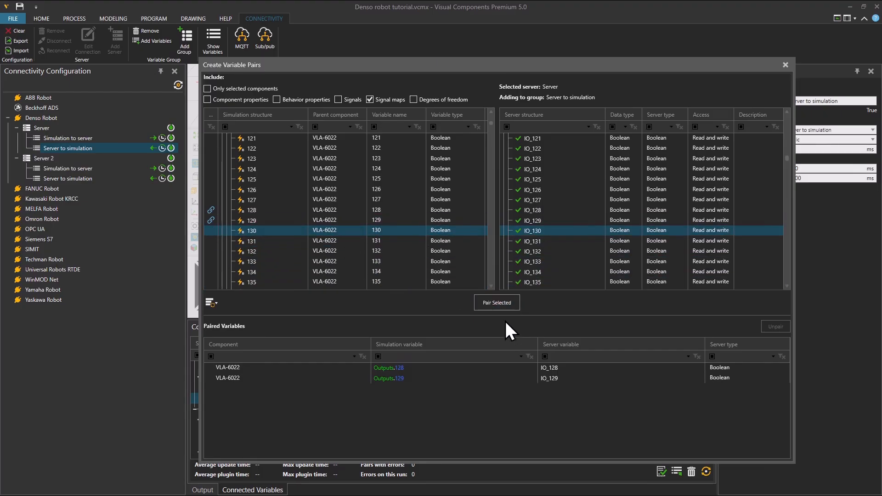
click(496, 303)
- Pair VLA-6022 output 131 with the first Server's variable IO_131
click(260, 243)
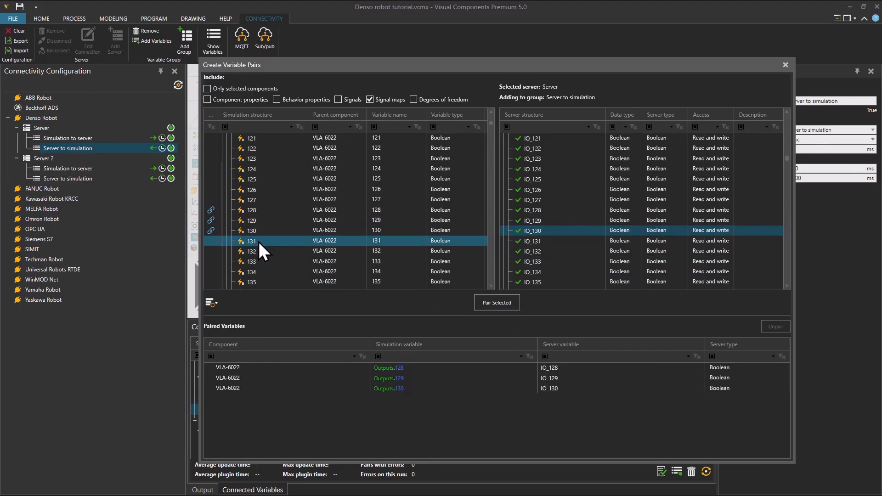
click(537, 243)
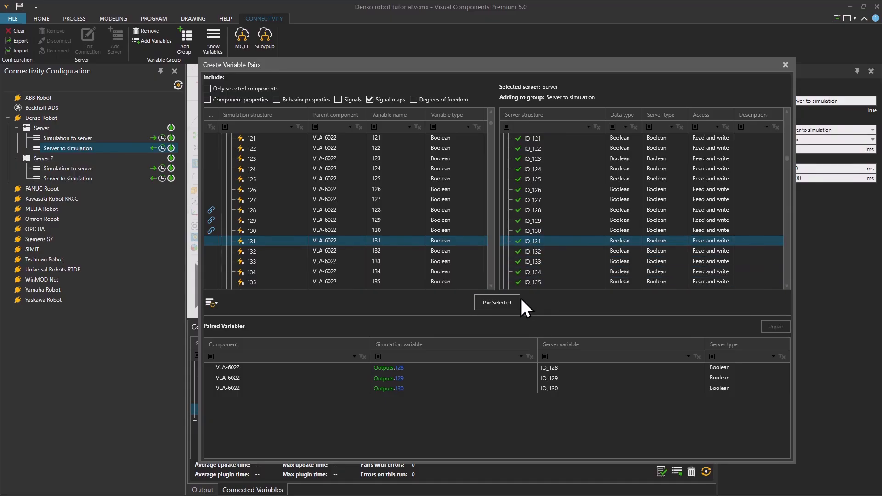
click(510, 302)
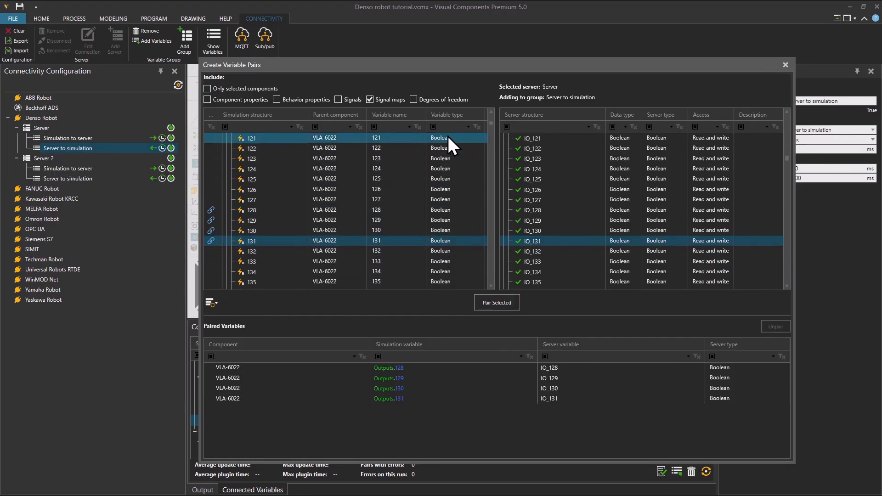
- Include degrees of freedom instead of signal maps, and expand the VLA-6022W5(Arm0) joint variables in place of the server's IO list
click(390, 100)
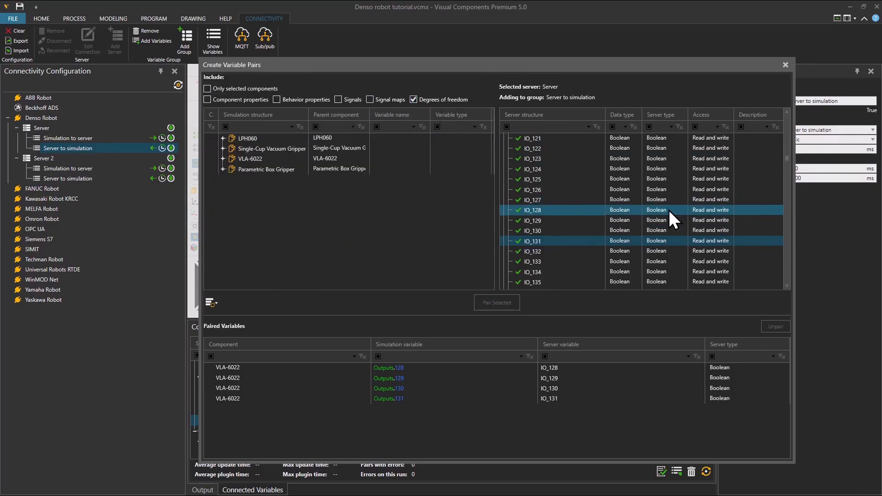
scroll(569, 217, up, 16)
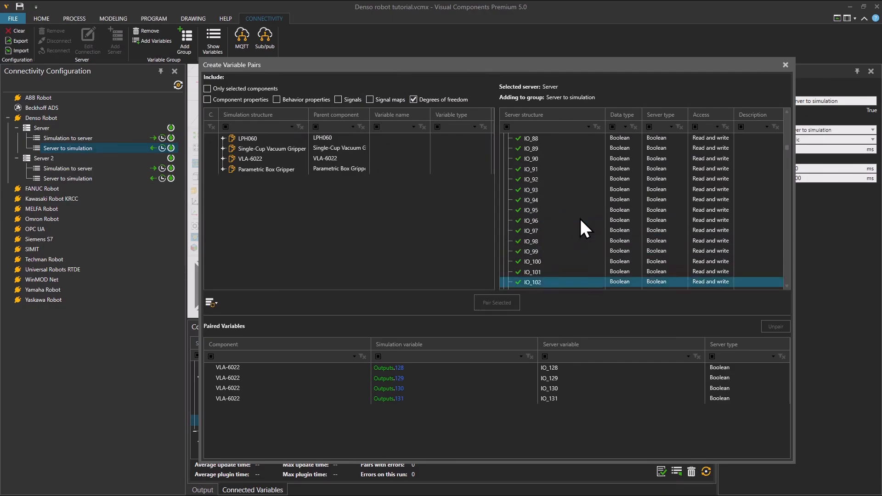
scroll(579, 218, up, 20)
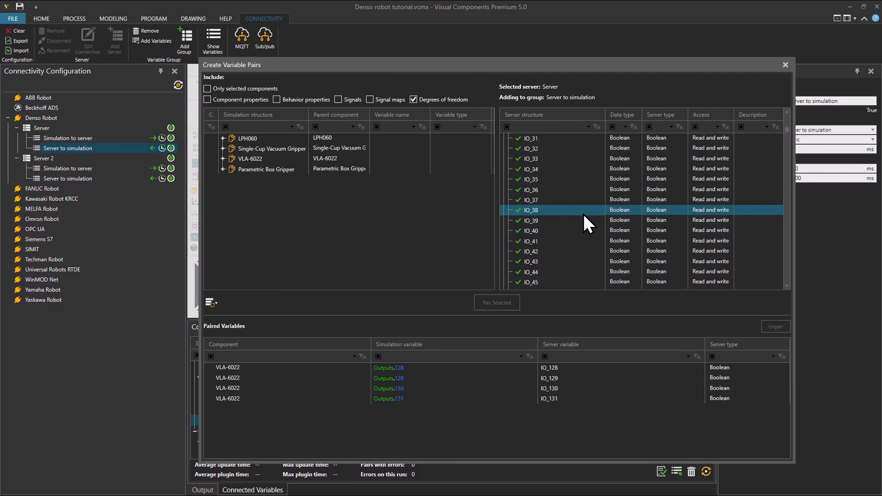
scroll(567, 191, up, 3)
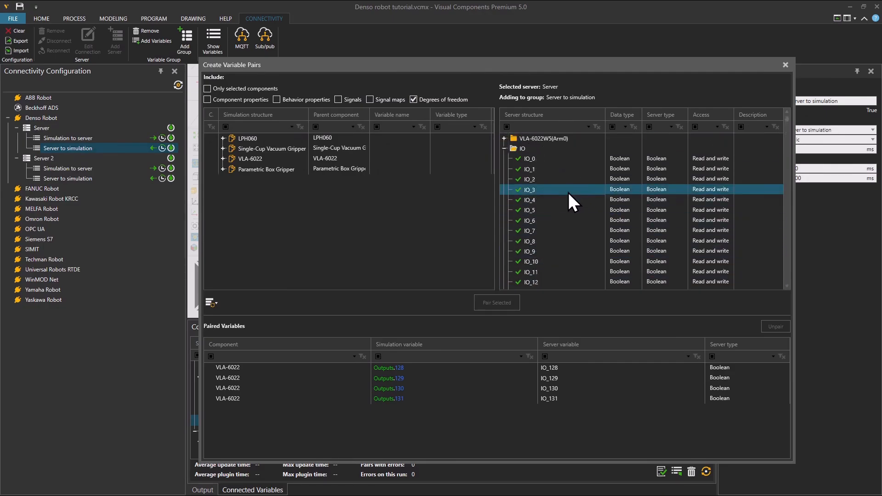
click(506, 149)
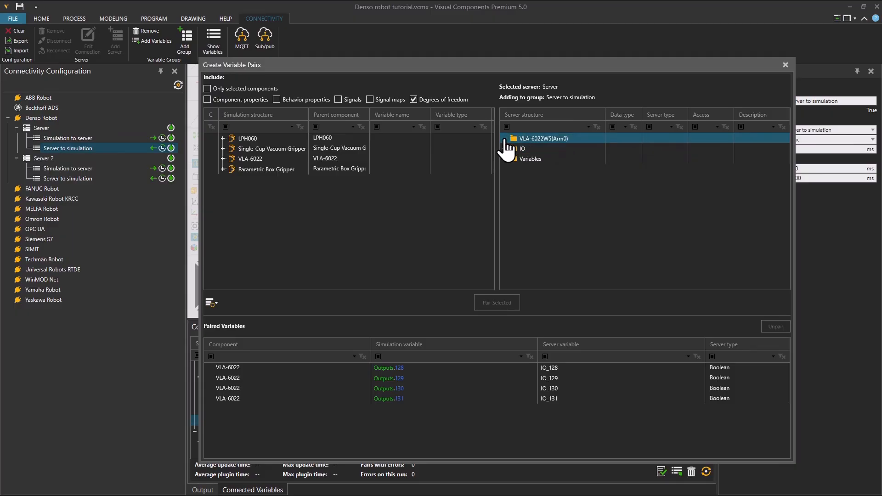
click(505, 139)
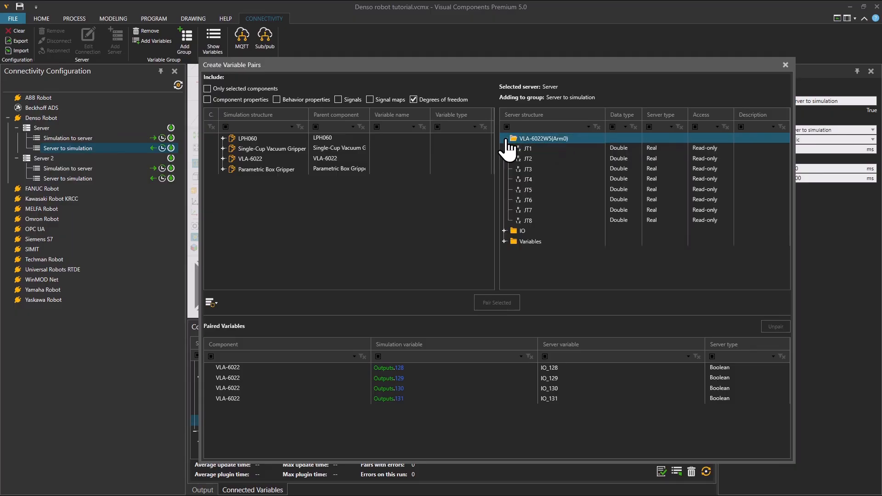
- Expand VLA-6022's behaviors in the simulation structure down to the joints of its RC9 controller
click(230, 161)
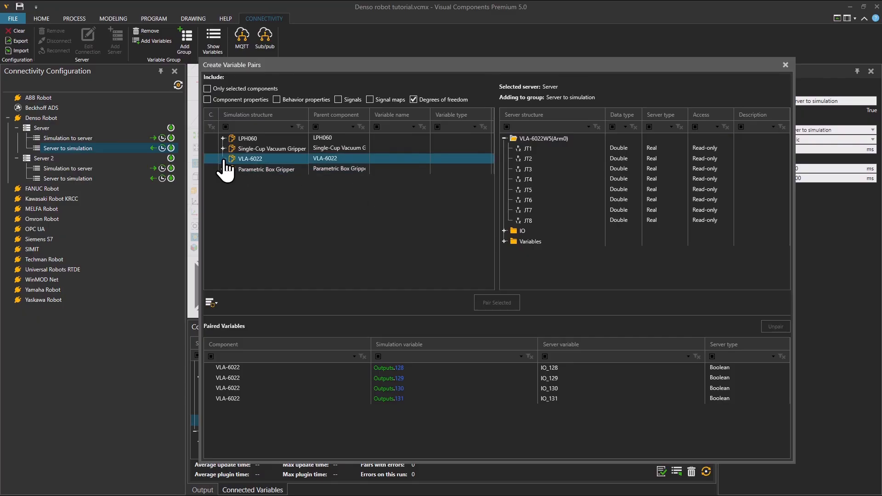
click(223, 159)
click(227, 169)
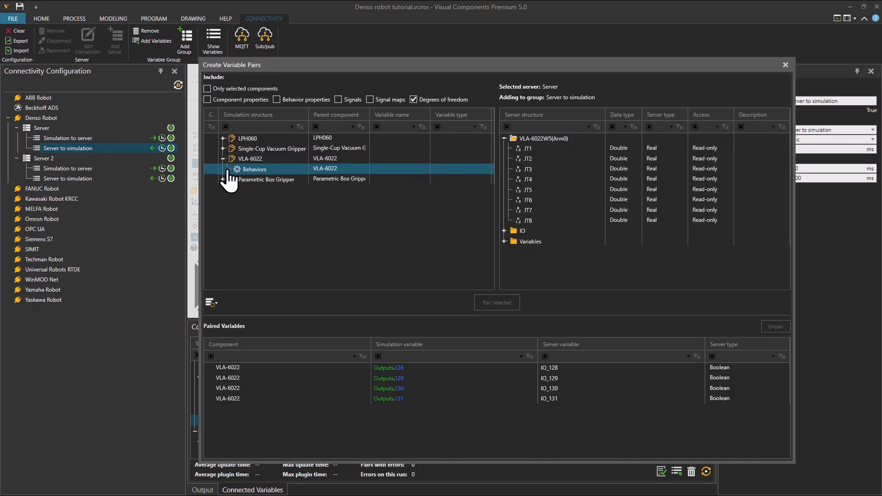
click(228, 170)
click(230, 179)
click(233, 180)
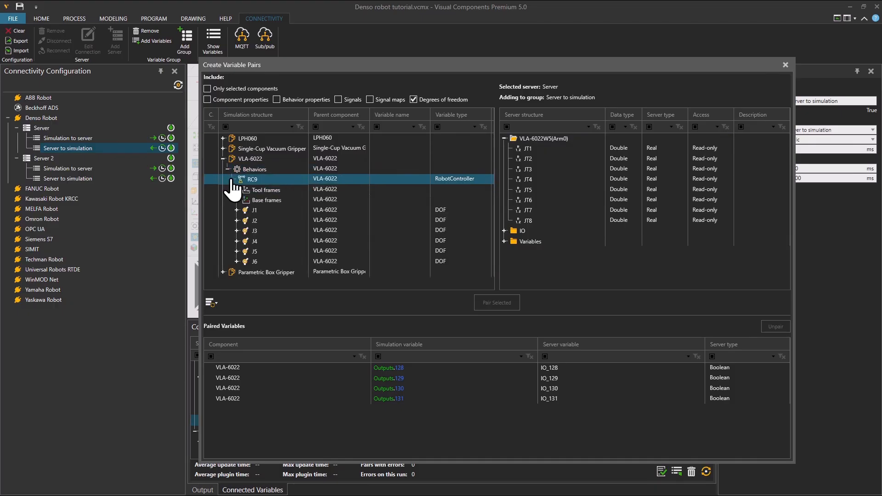
- Pair the VALUE of VLA-6022's RC9 joint J1 with JT1 of the first Server's VLA-6022W5(Arm0)
click(233, 210)
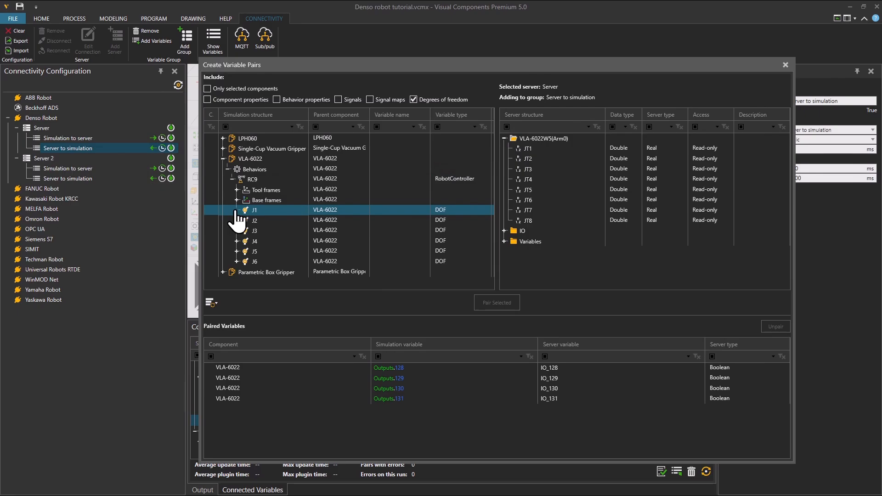
click(236, 210)
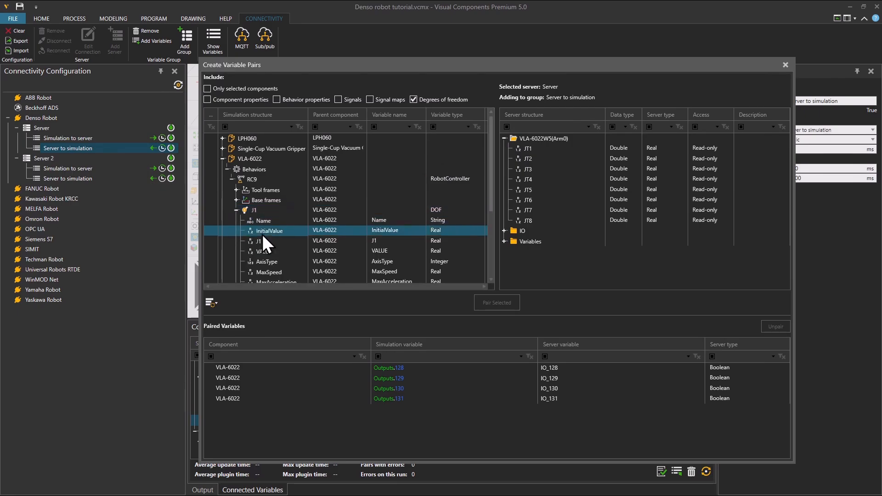
scroll(281, 246, down, 1)
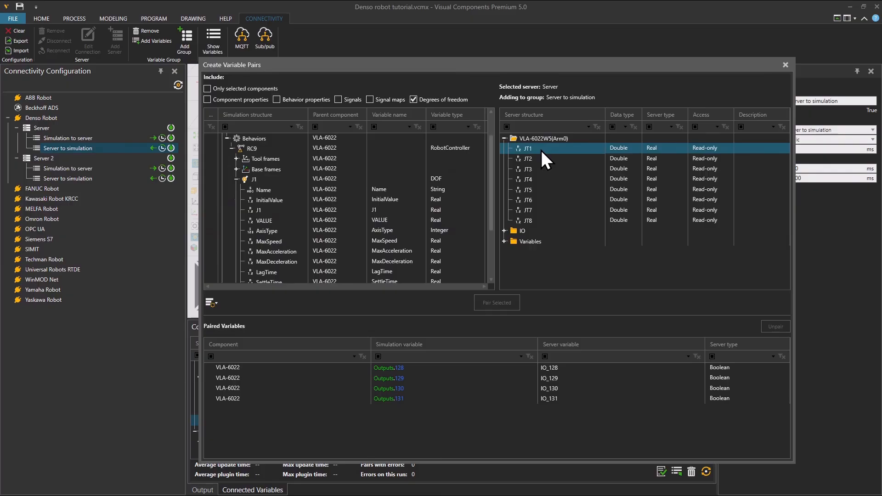
click(260, 222)
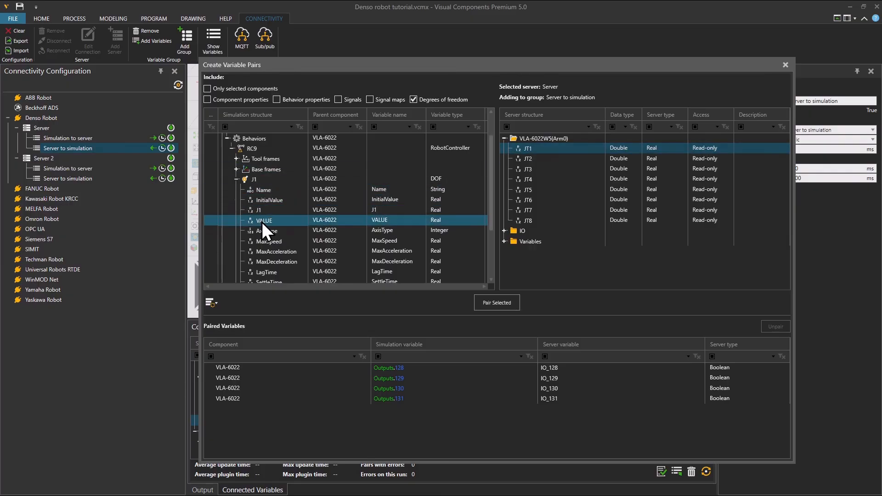
ctrl+click(290, 271)
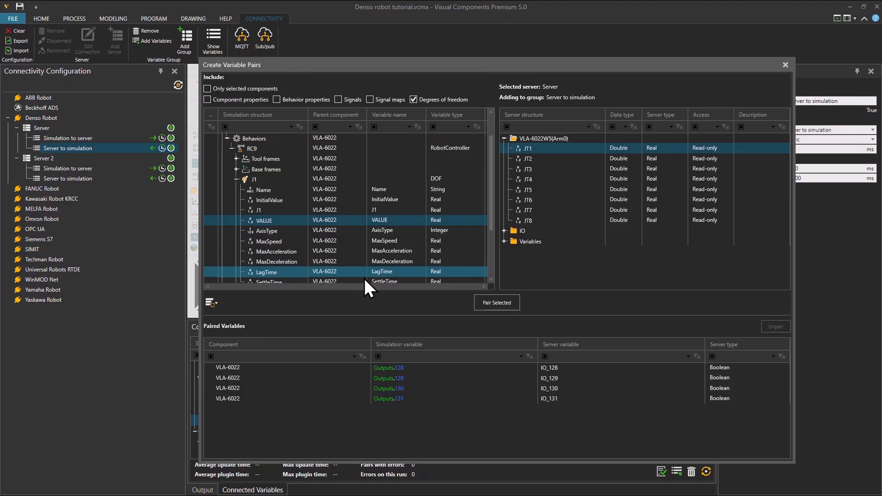
click(495, 304)
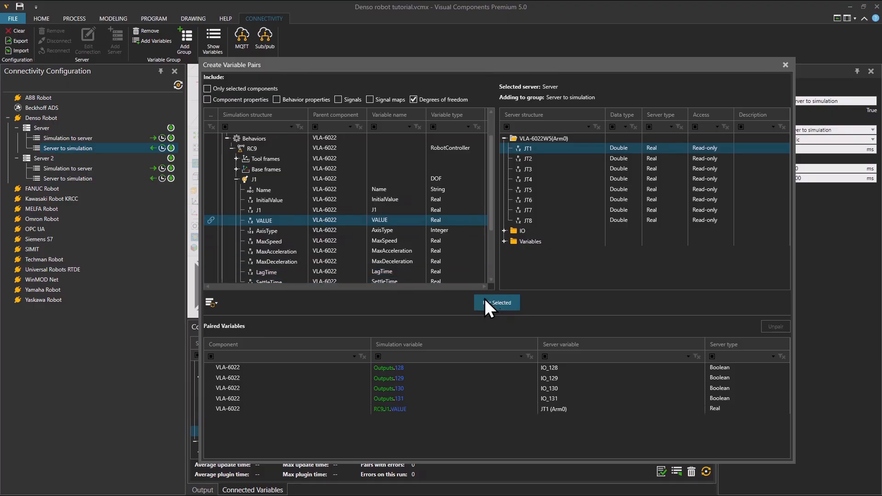
- Pair the VALUE of VLA-6022's joint J2 with the first Server's joint variable JT2
click(236, 179)
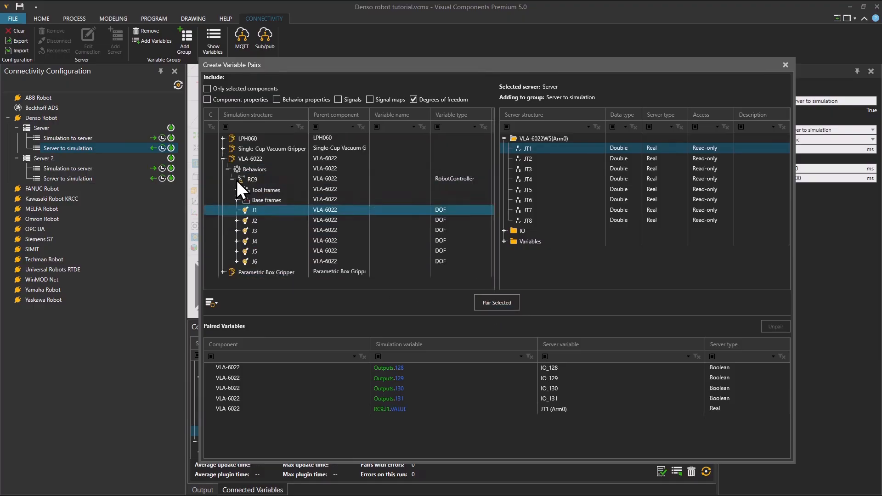
click(237, 220)
click(270, 261)
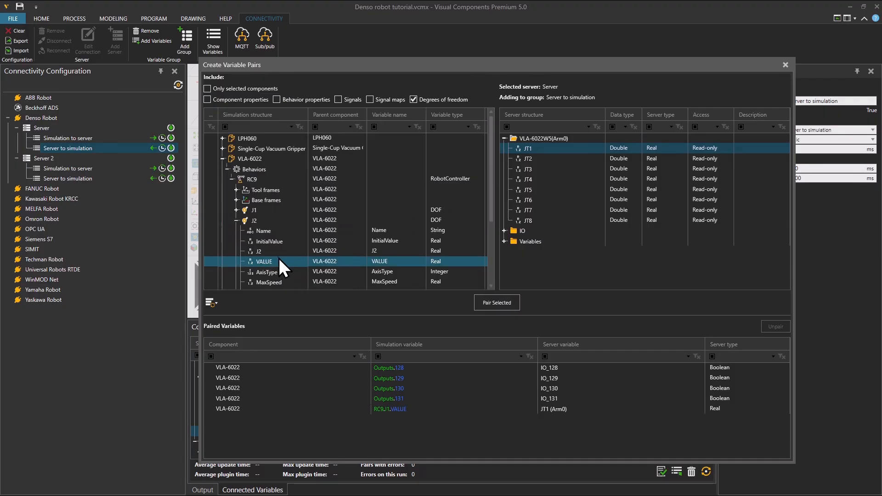
click(534, 158)
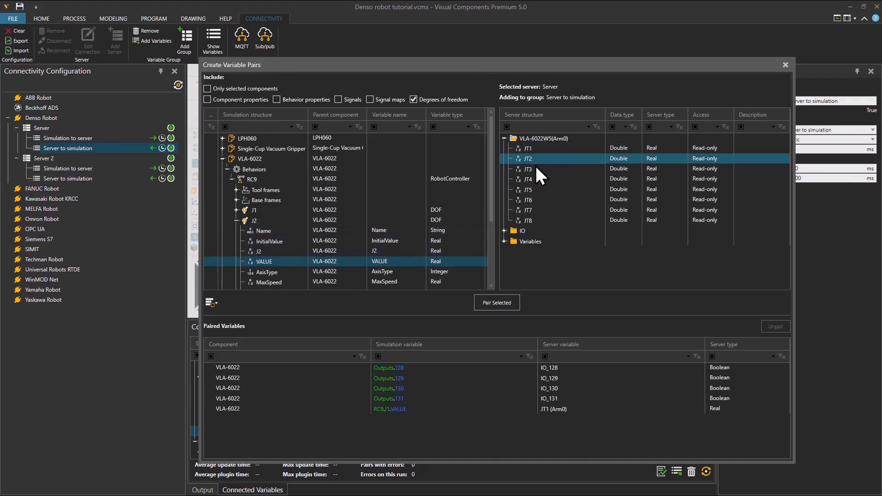
click(498, 303)
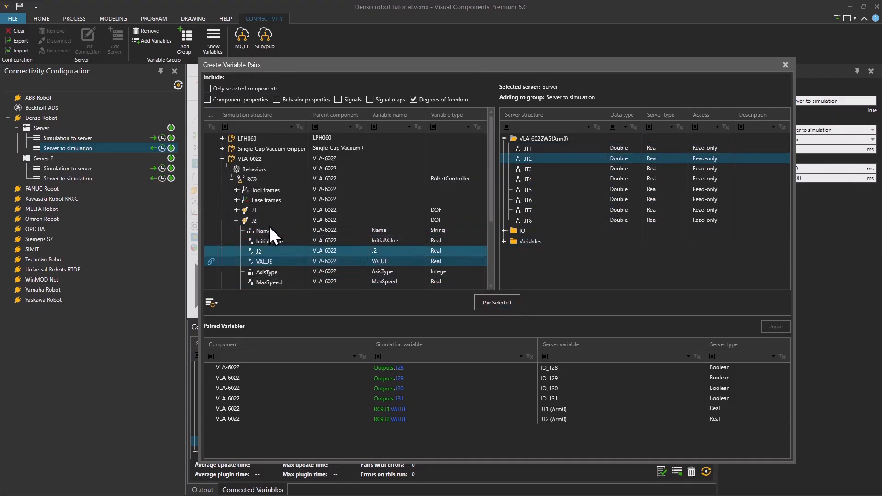
- Pair the VALUE of VLA-6022's joint J3 with the first Server's joint variable JT3
click(235, 221)
click(236, 230)
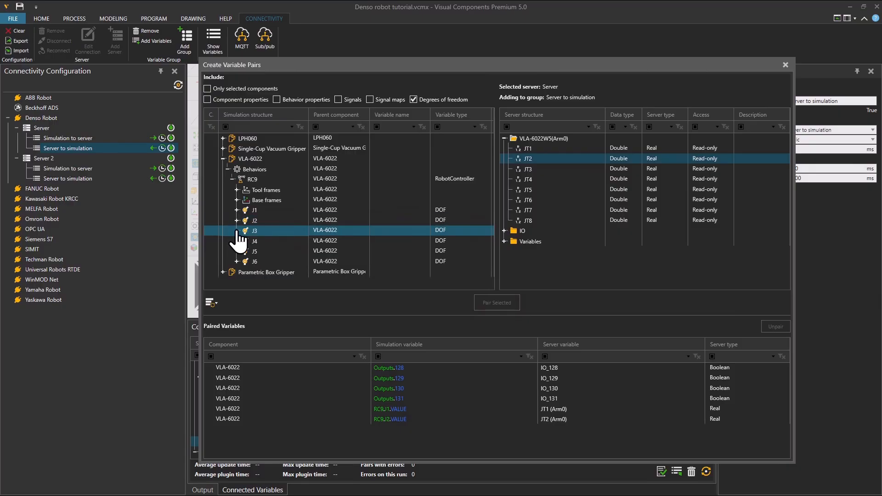
scroll(244, 232, down, 2)
click(294, 210)
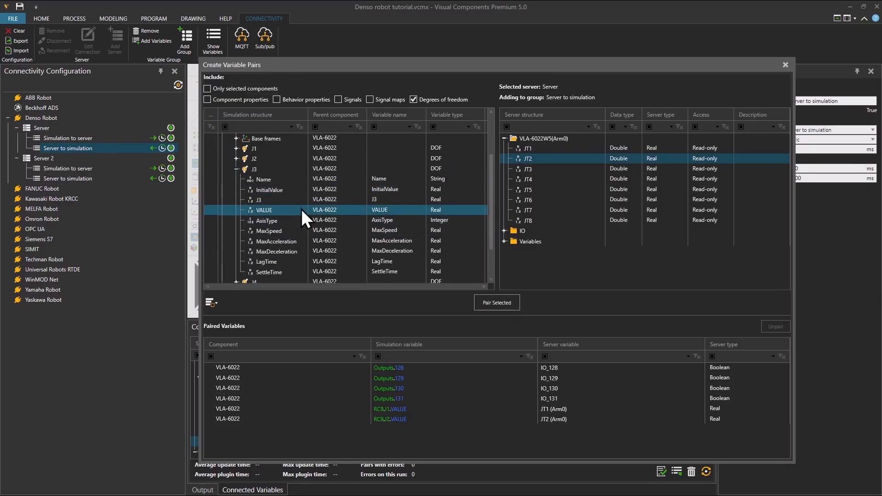
click(524, 169)
click(494, 303)
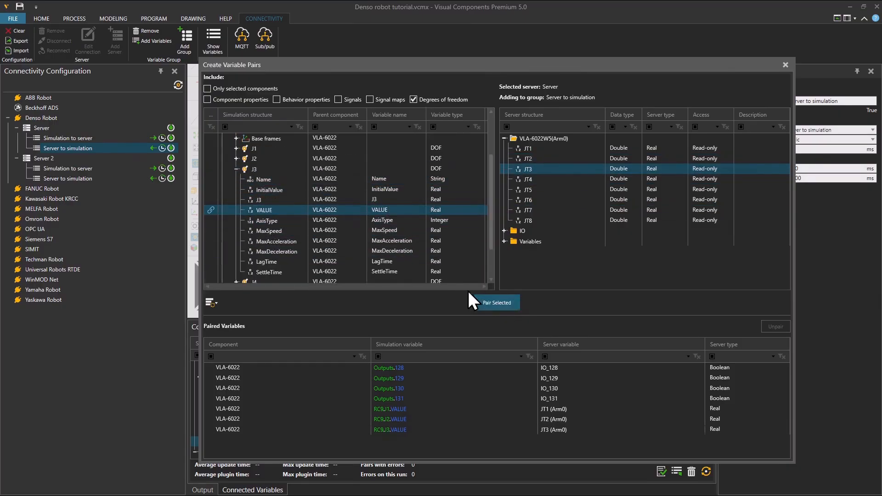
- Pair the VALUE of VLA-6022's joint J4 with the first Server's joint variable JT4
click(237, 169)
click(236, 170)
click(237, 251)
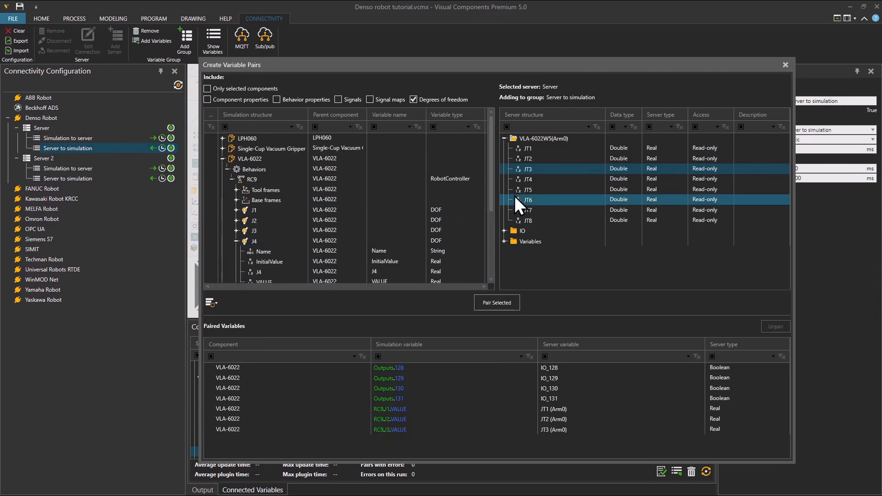
click(537, 181)
click(272, 280)
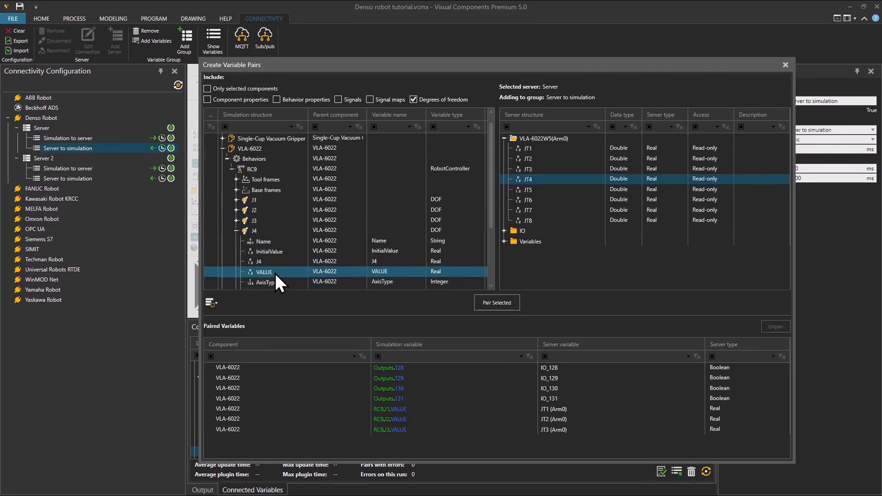
scroll(275, 275, down, 3)
click(491, 304)
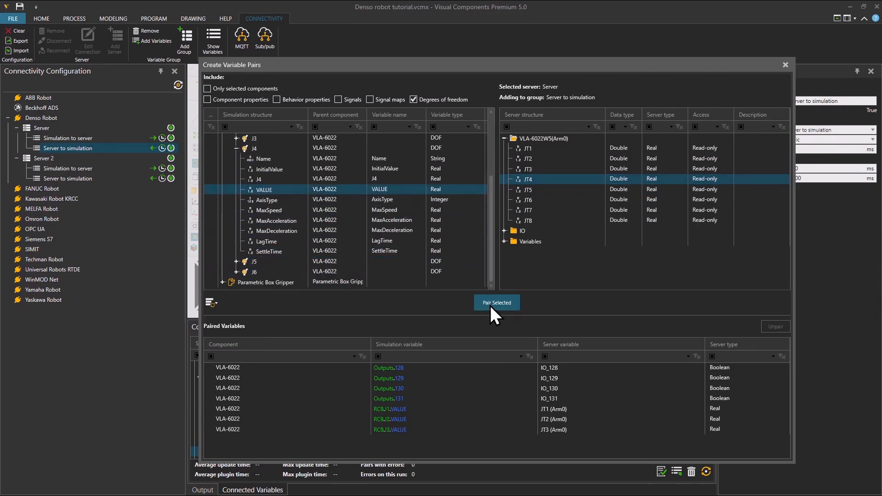
- Pair the VALUE of VLA-6022's joint J5 with the first Server's joint variable JT5
click(247, 150)
click(237, 148)
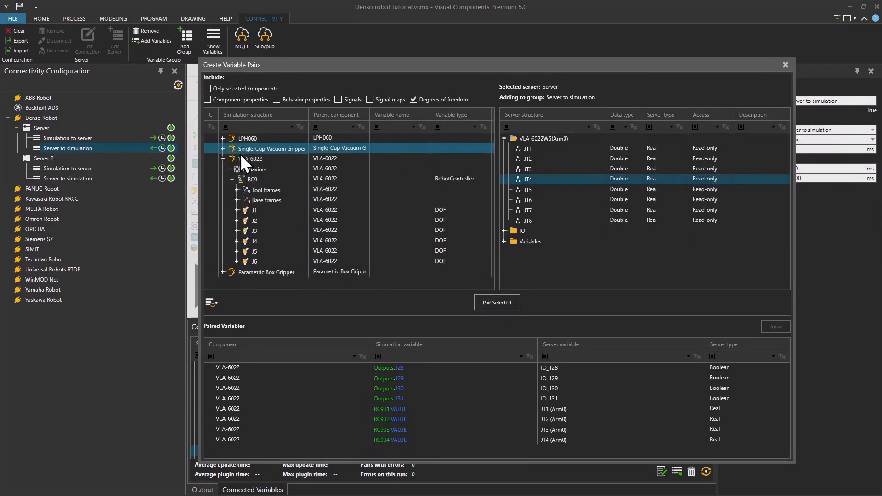
click(238, 251)
click(539, 189)
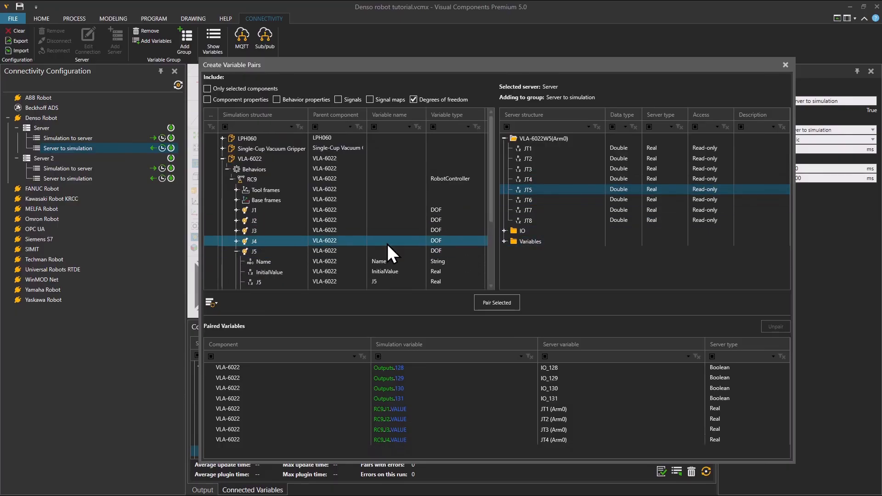
scroll(368, 242, down, 2)
click(284, 231)
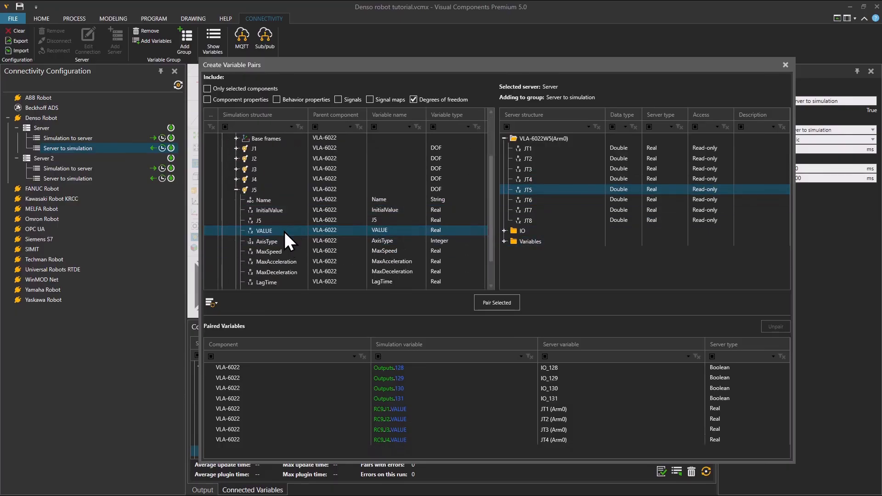
click(501, 303)
- Pair the VALUE of VLA-6022's joint J6 with the first Server's joint variable JT6
click(237, 190)
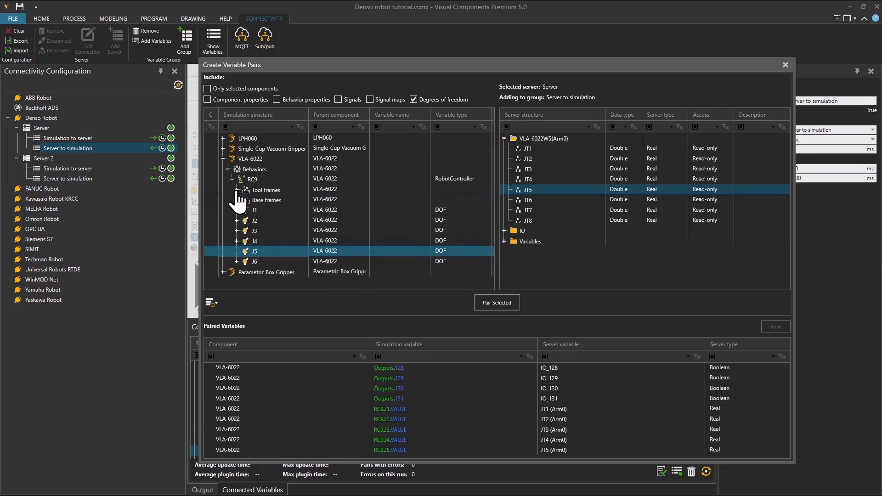
click(239, 262)
click(237, 262)
click(268, 211)
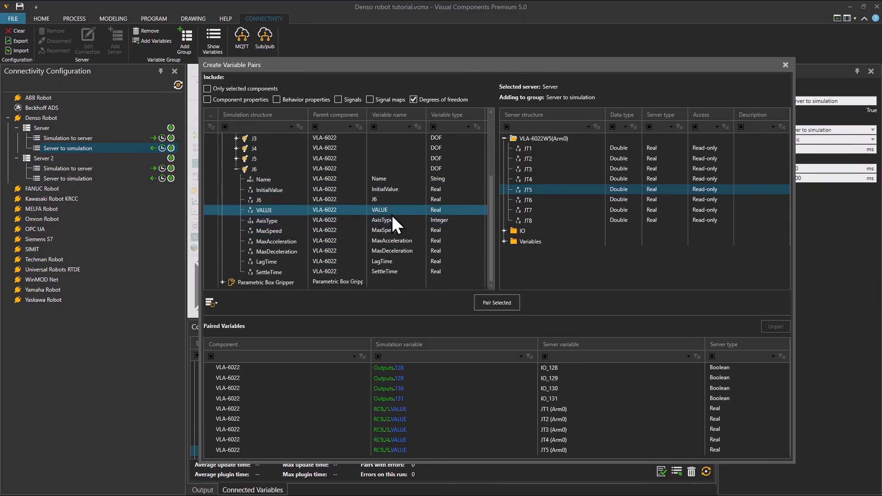
click(551, 200)
click(501, 305)
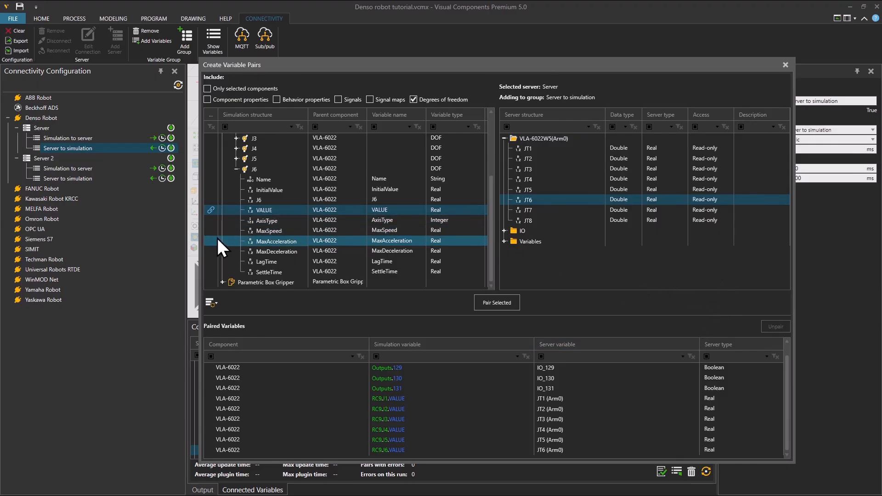
- Switch to Server 2's Server to simulation group and expand LPH060's behaviors down to the joints of its RC8 controller
click(109, 179)
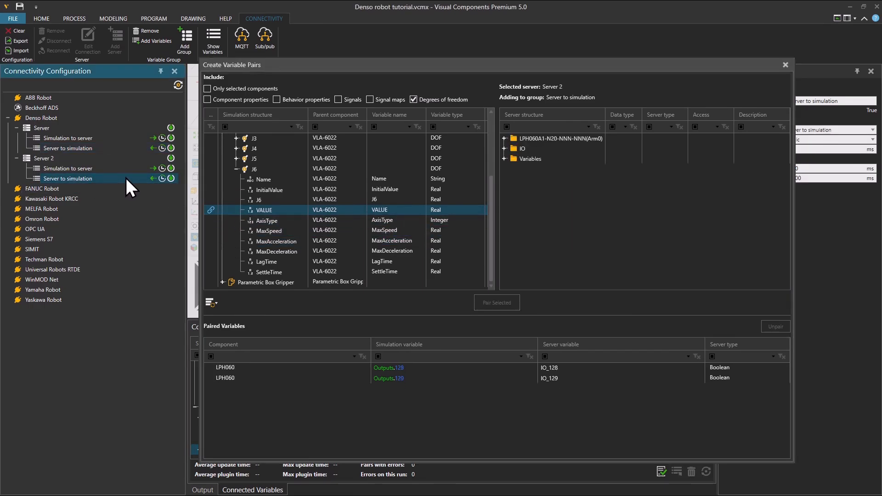
click(237, 170)
click(223, 159)
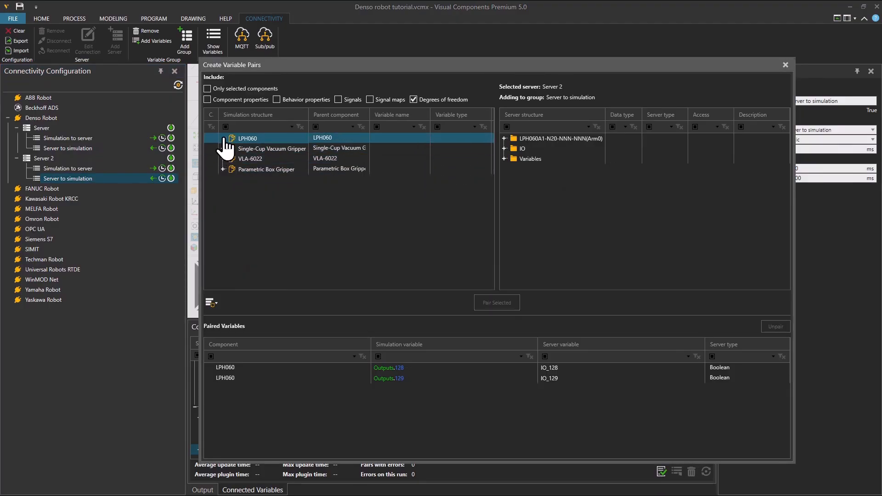
click(224, 139)
click(228, 148)
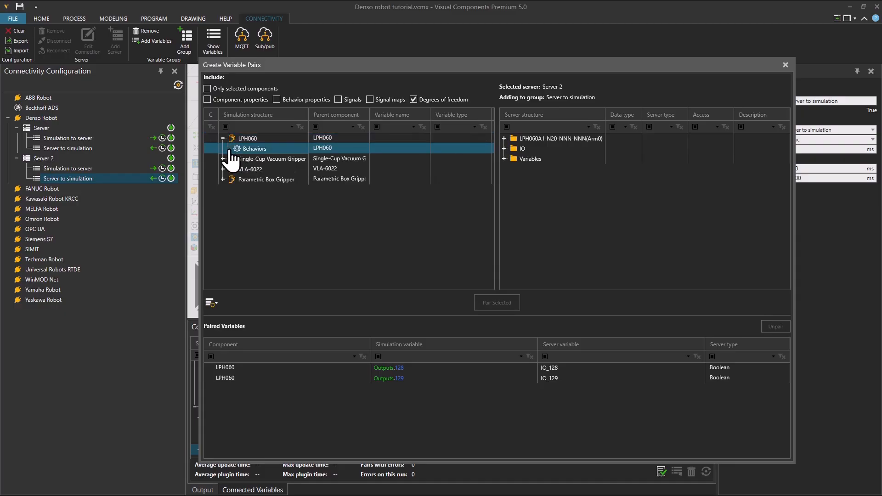
click(228, 148)
click(233, 159)
click(232, 159)
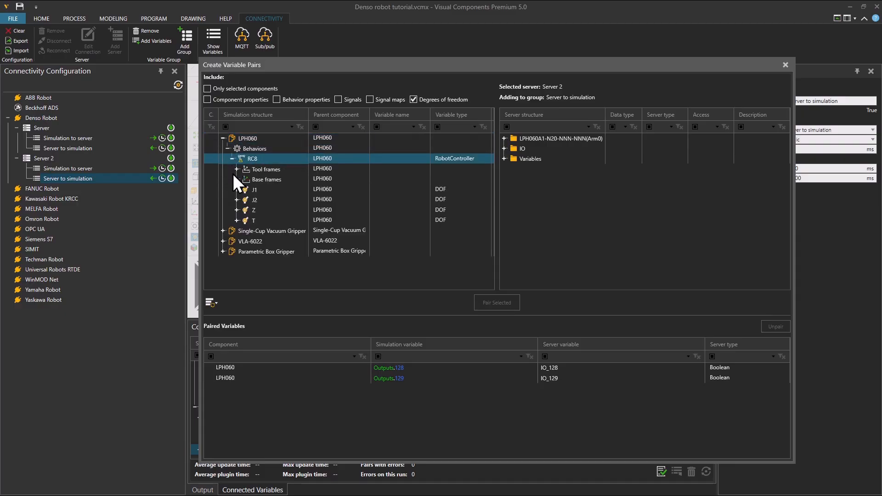
- Pair the VALUE of LPH060's RC8 joint J1 with JT1 of Server 2's LPH060A1-N20-NNN-NNN(Arm0)
click(237, 190)
click(237, 190)
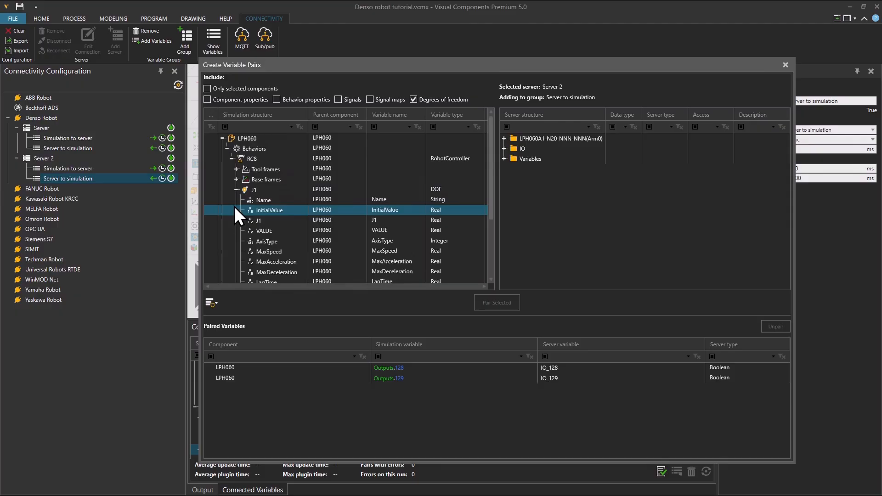
click(508, 151)
click(509, 138)
click(504, 138)
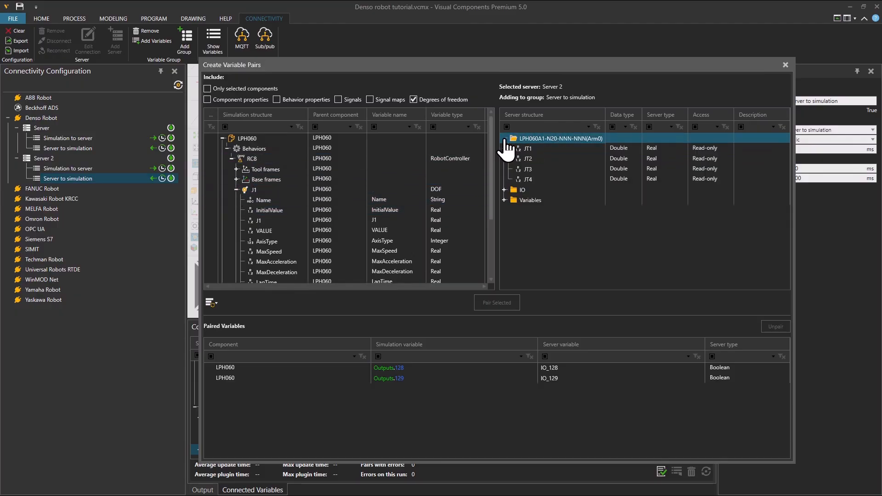
click(401, 170)
scroll(354, 183, down, 1)
click(289, 199)
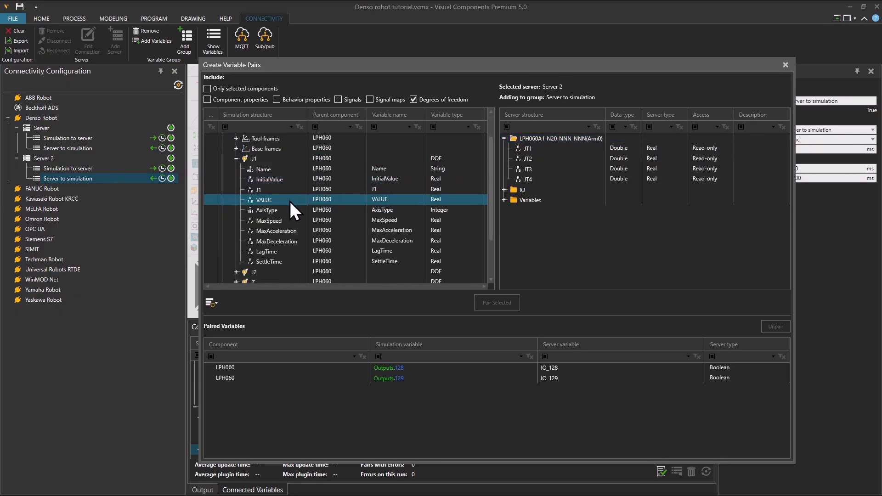
click(539, 151)
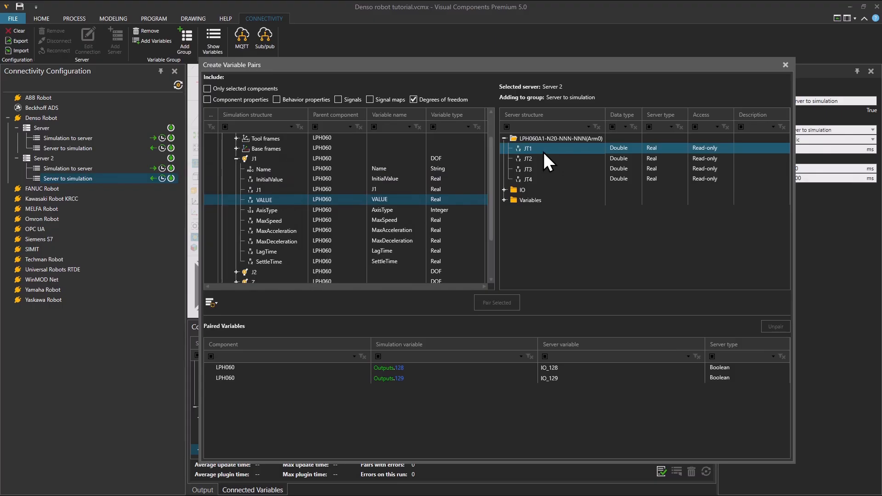
click(543, 149)
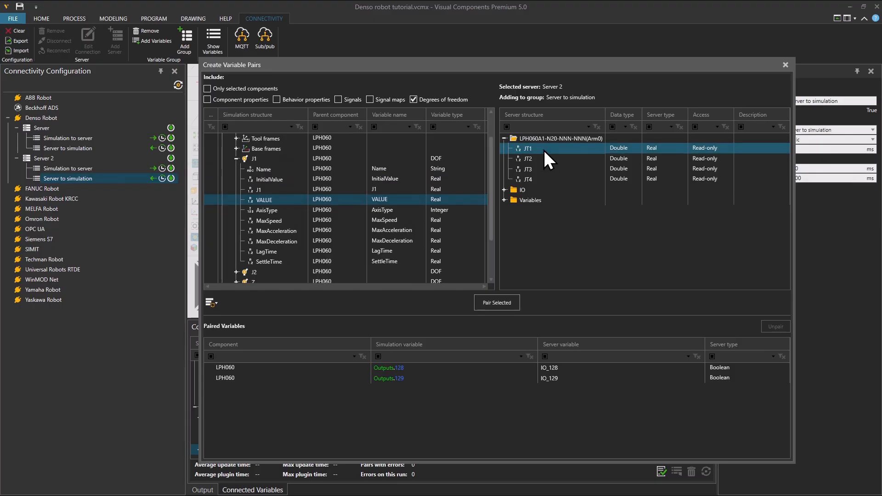
click(497, 303)
- Pair the VALUE of LPH060's joint J2 with Server 2's joint variable JT2
scroll(223, 231, down, 2)
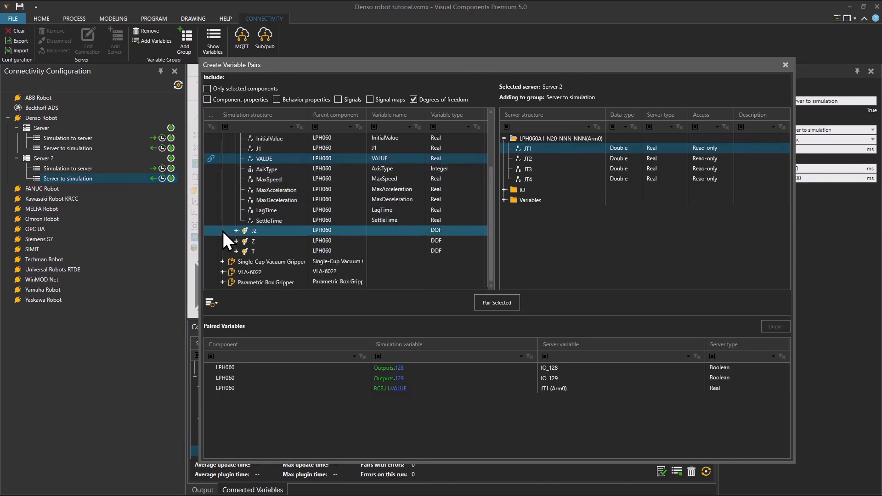
click(236, 231)
click(252, 260)
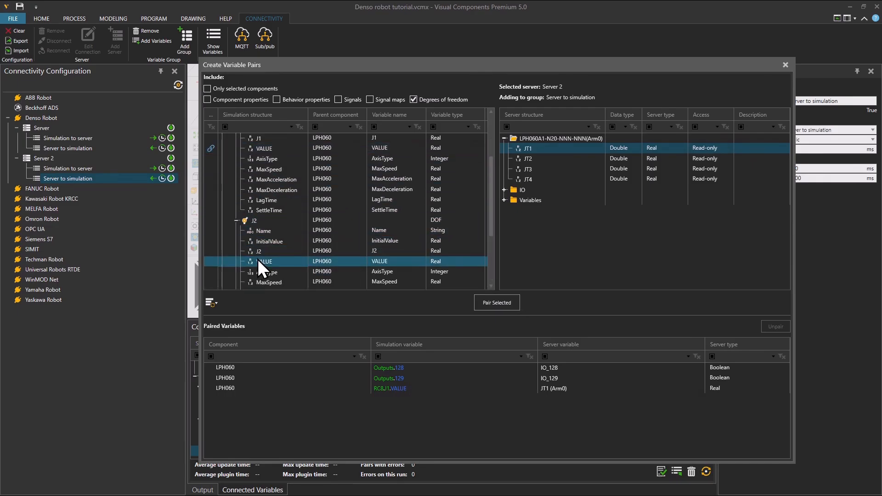
click(529, 159)
click(497, 303)
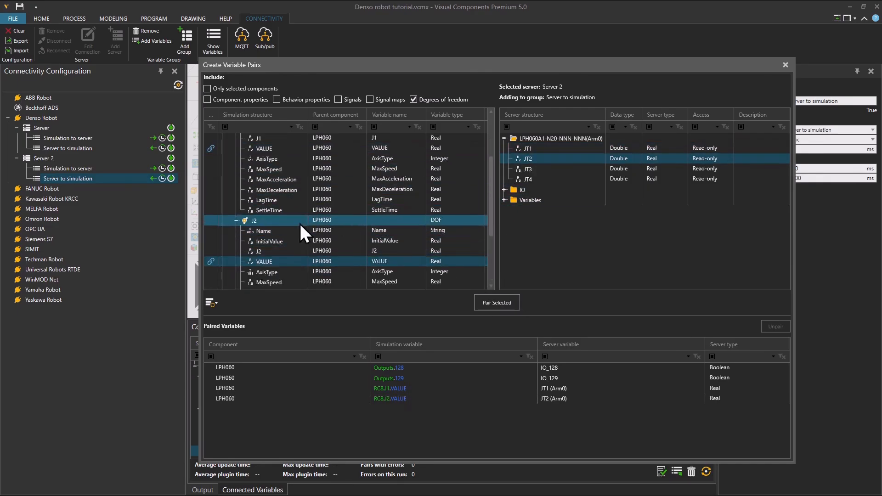
- Pair the VALUE of LPH060's RC8 joint Z with Server 2's joint variable JT3
scroll(285, 234, down, 3)
click(237, 242)
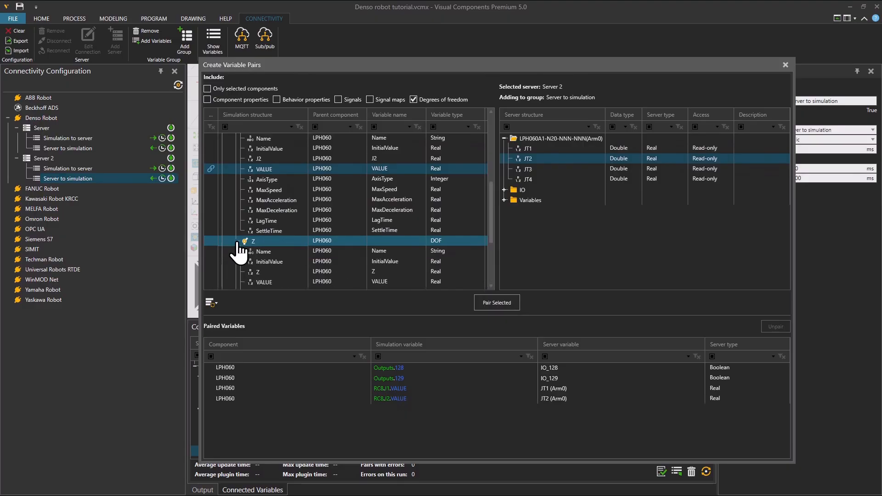
scroll(239, 244, down, 1)
click(270, 252)
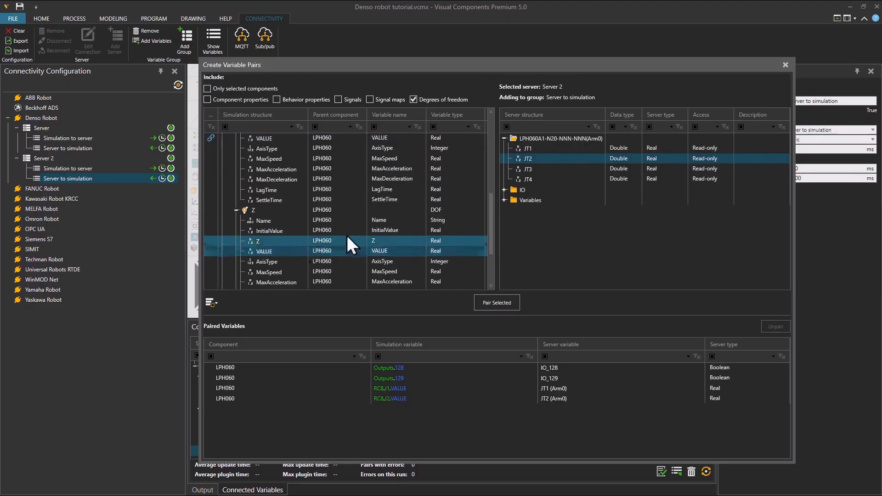
click(531, 170)
click(497, 303)
- Pair the VALUE of LPH060's joint T with Server 2's joint variable JT4 and finish creating variable pairs
scroll(296, 208, down, 2)
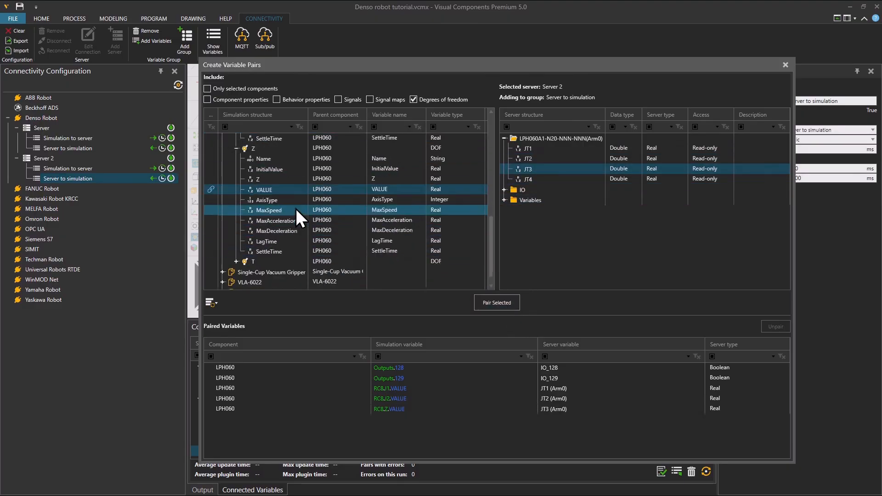
scroll(252, 246, down, 3)
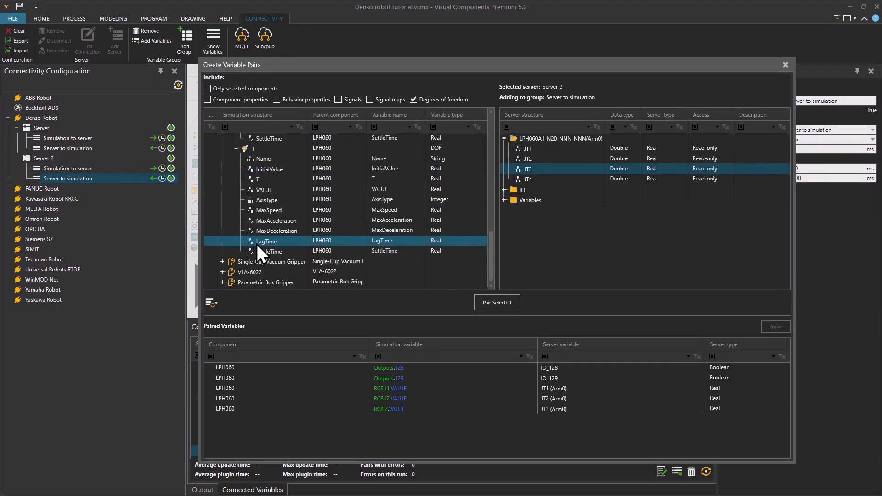
click(270, 190)
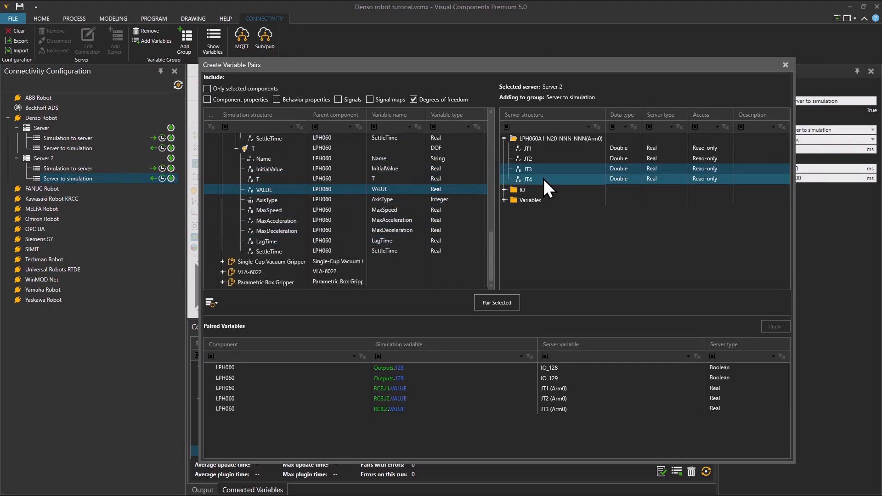
click(544, 178)
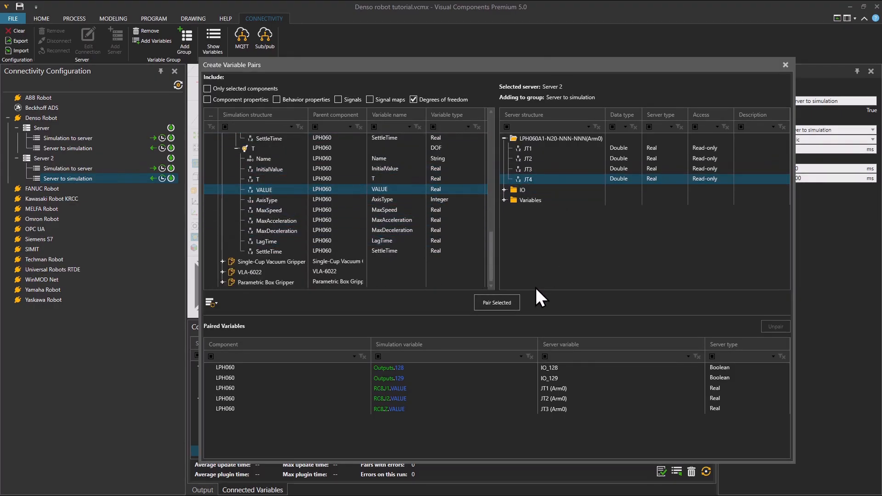
click(506, 303)
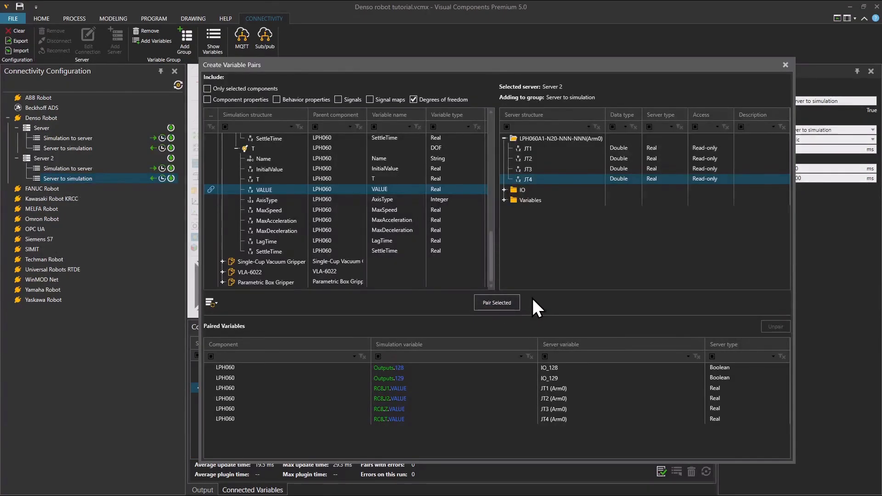
click(786, 66)
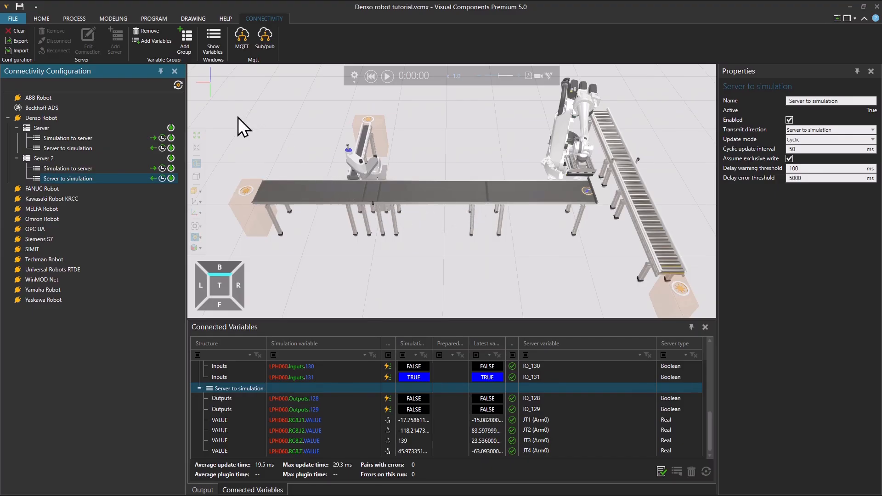
- Auto-hide the Connectivity Configuration and Properties panels and start the simulation
click(161, 72)
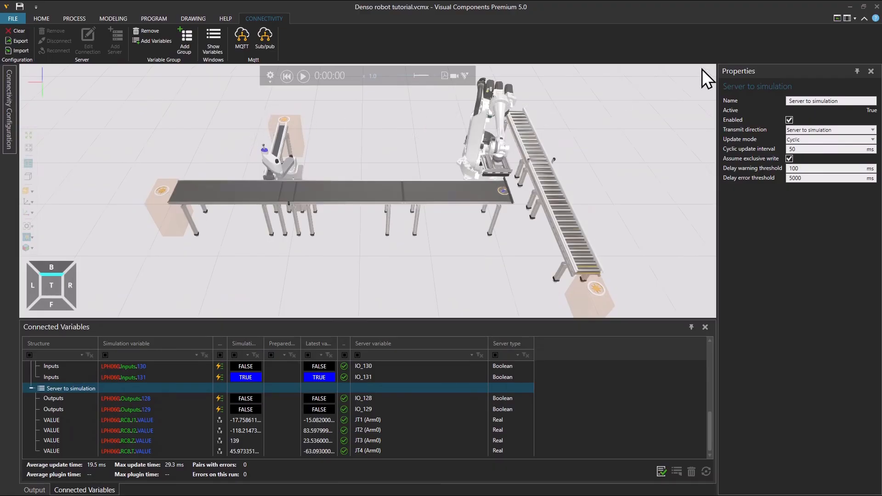
click(857, 72)
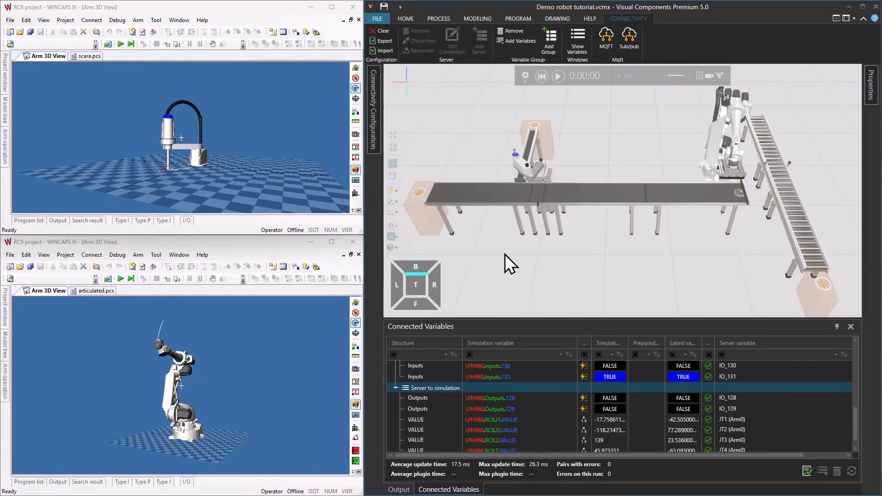
click(560, 77)
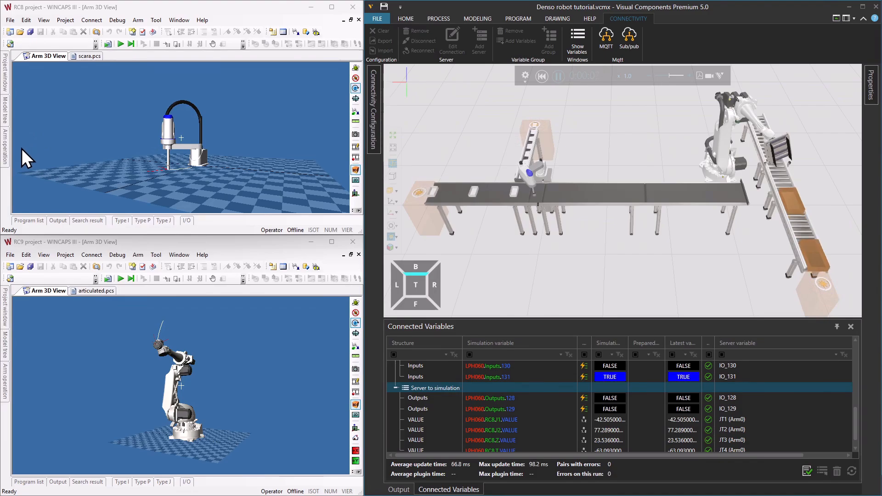
- In the RC8 project in WINCAPS III, jog the arm's joints J1 and J2 to about -39.76 and 74.13
click(5, 154)
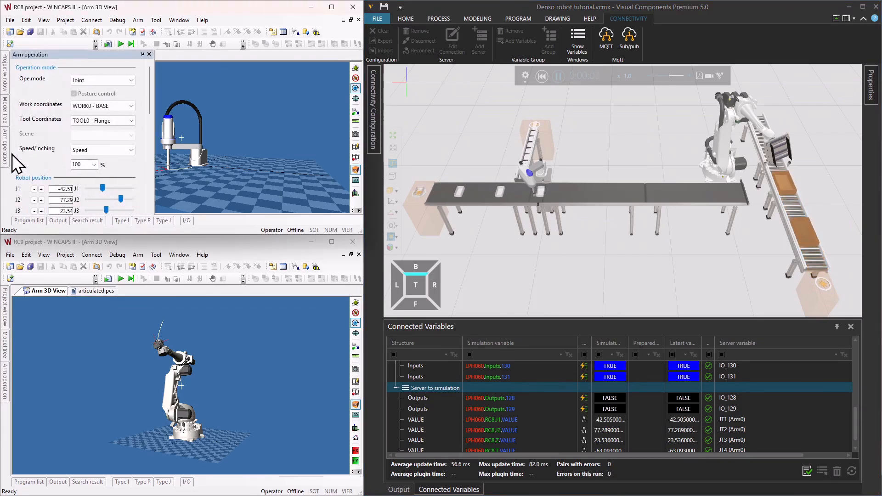
drag(103, 189, 114, 213)
click(65, 347)
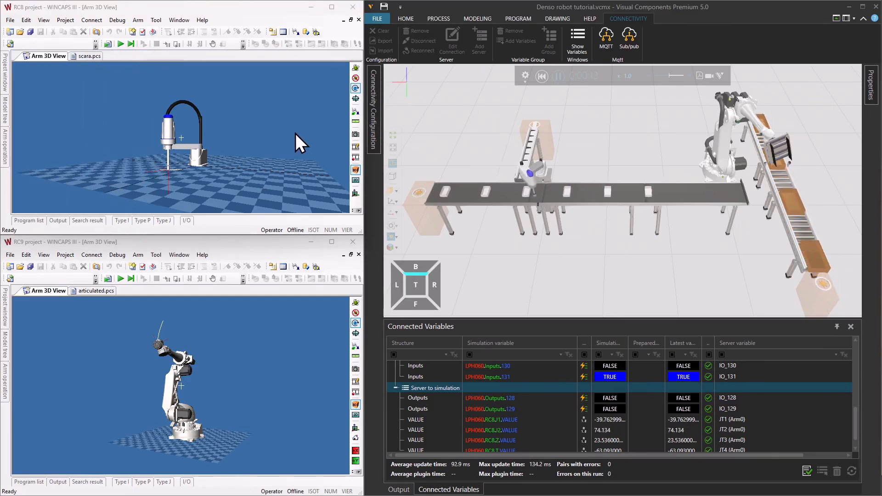
- Jog the RC9 project's arm to about J1 -1.86, J2 -10.41 and J3 -110.57, and reset the Visual Components simulation
click(5, 381)
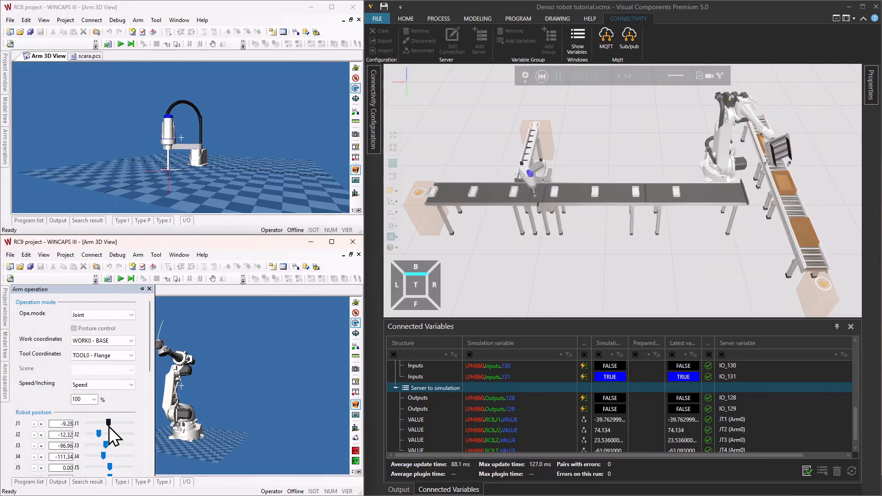
mouse_move(109, 426)
mouse_down()
mouse_move(99, 426)
mouse_move(114, 430)
mouse_move(109, 446)
mouse_move(100, 435)
mouse_up()
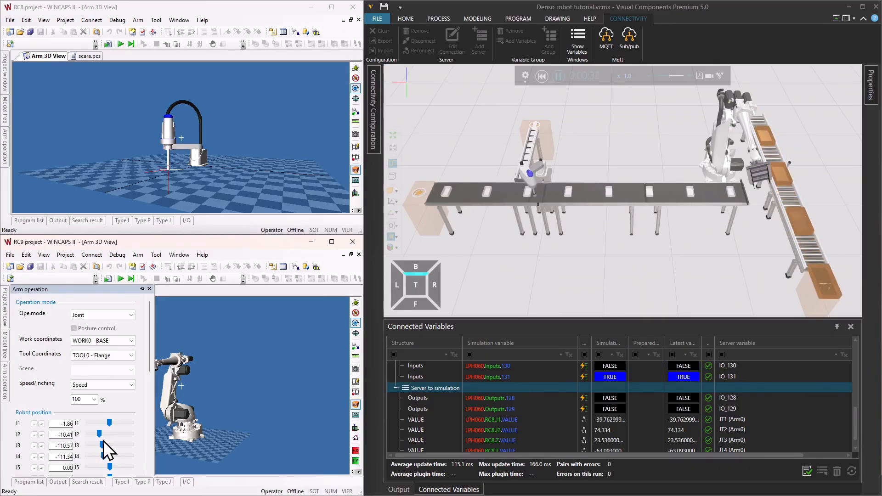
click(542, 76)
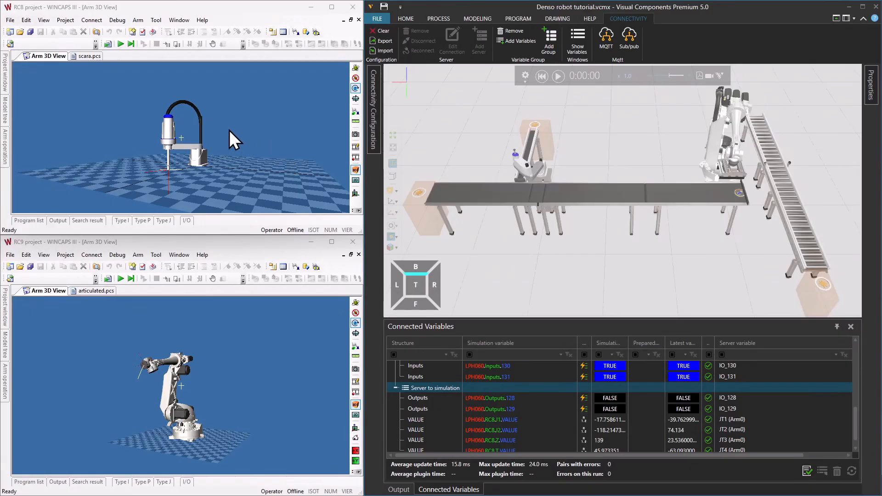
- Run the RC8 project's scara program continuously in simulation mode and return to its Arm 3D View
click(108, 45)
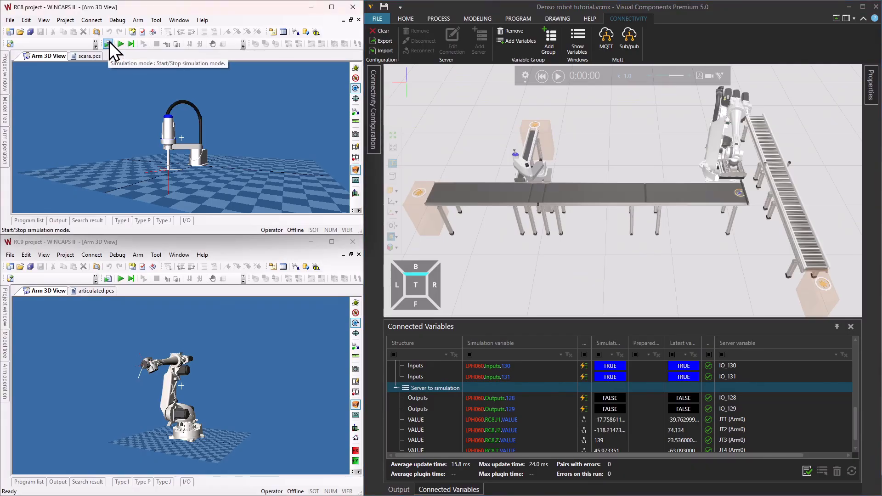
click(109, 44)
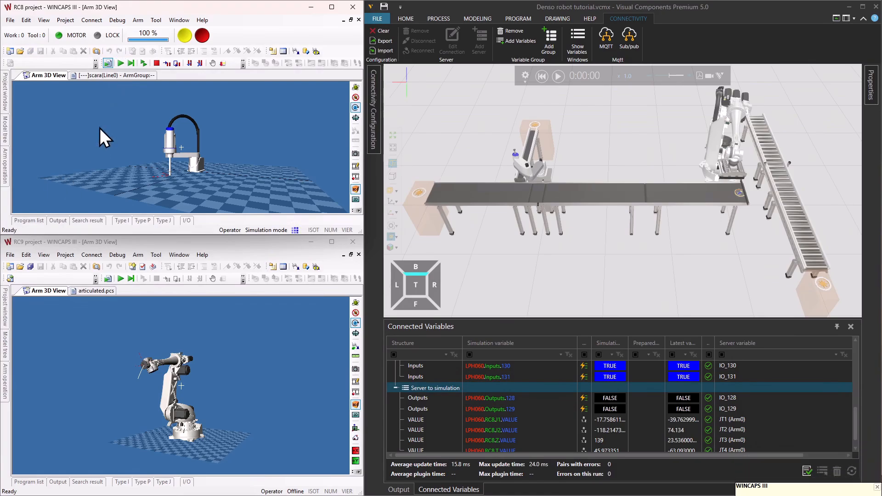
click(117, 76)
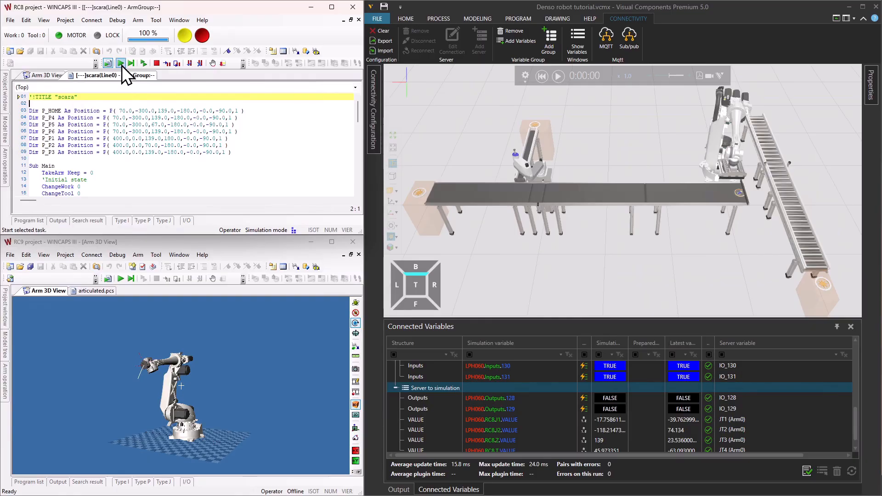
click(121, 64)
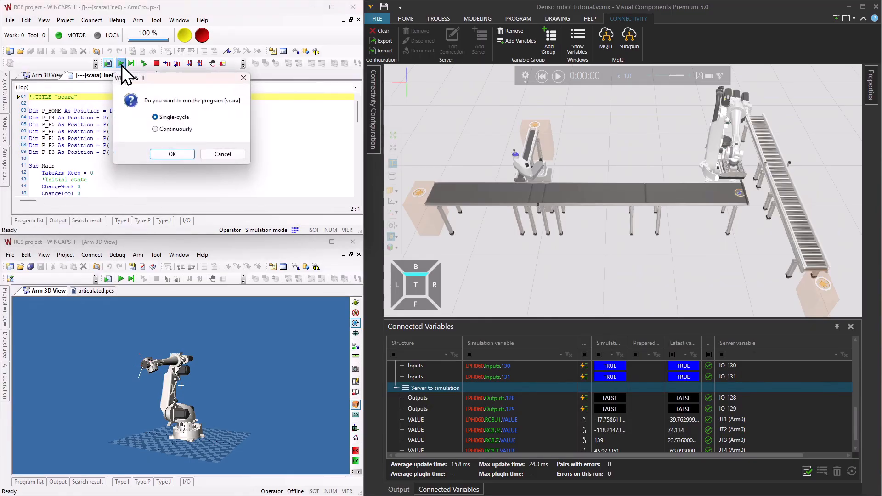
click(167, 128)
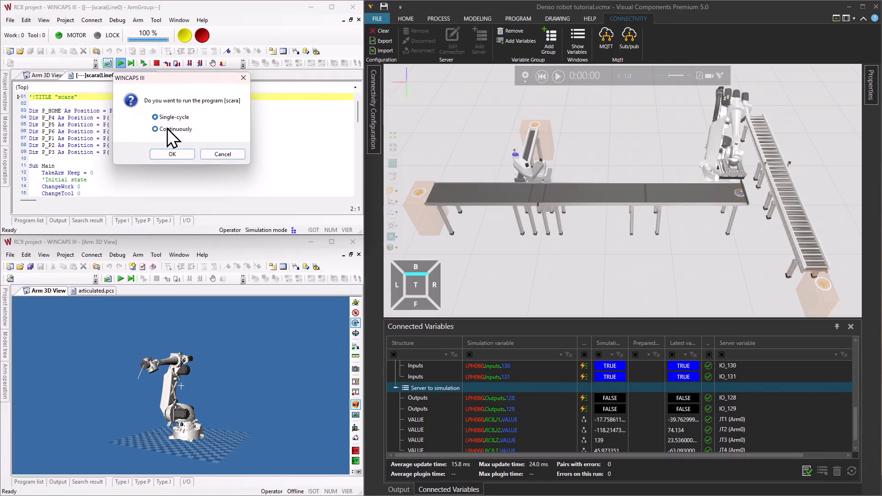
click(181, 156)
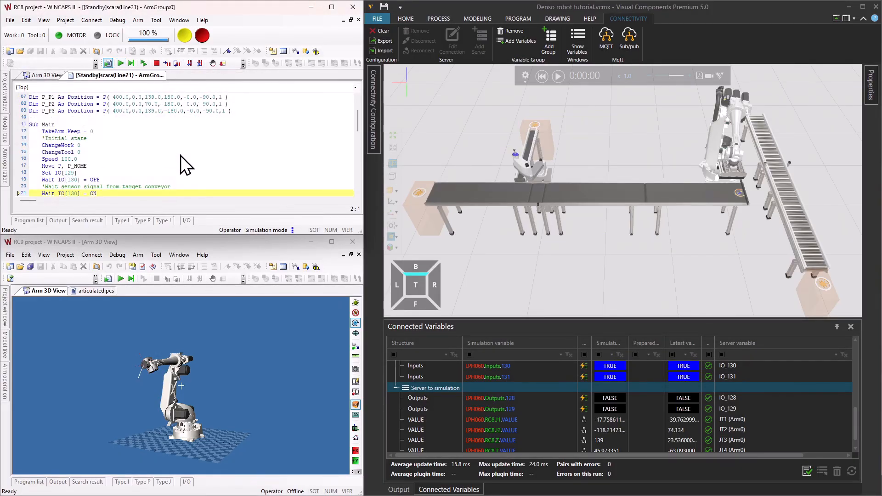
scroll(180, 156, down, 1)
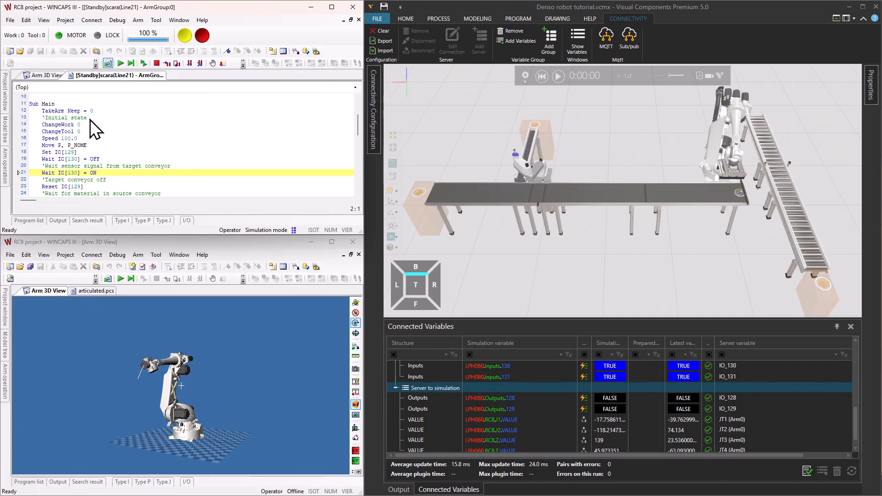
click(43, 76)
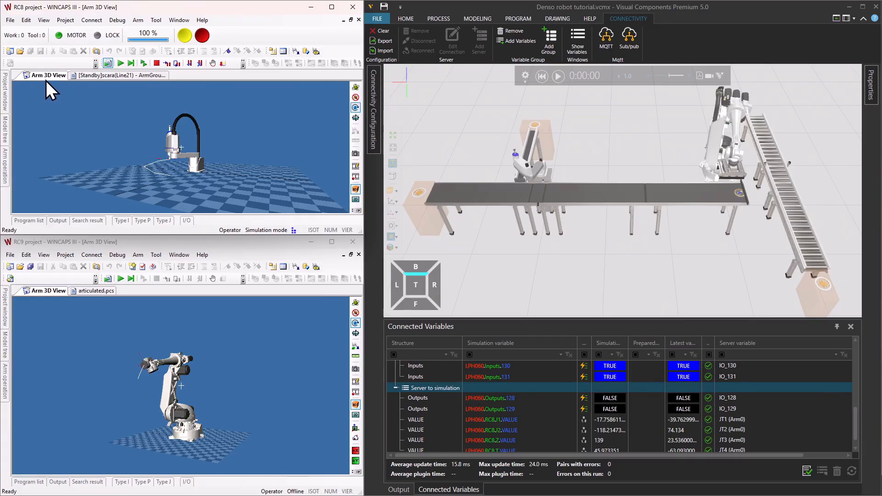
- Run the RC9 project's articulated program continuously in simulation mode and return to its Arm 3D View
click(109, 279)
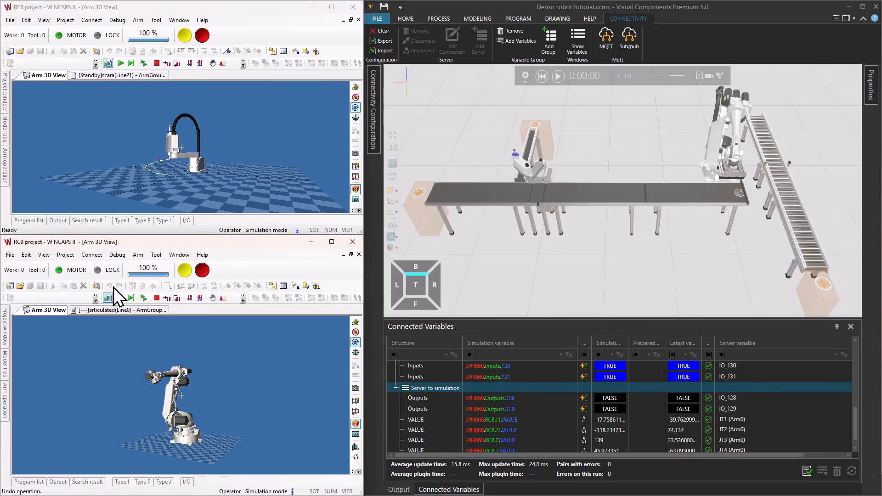
click(118, 313)
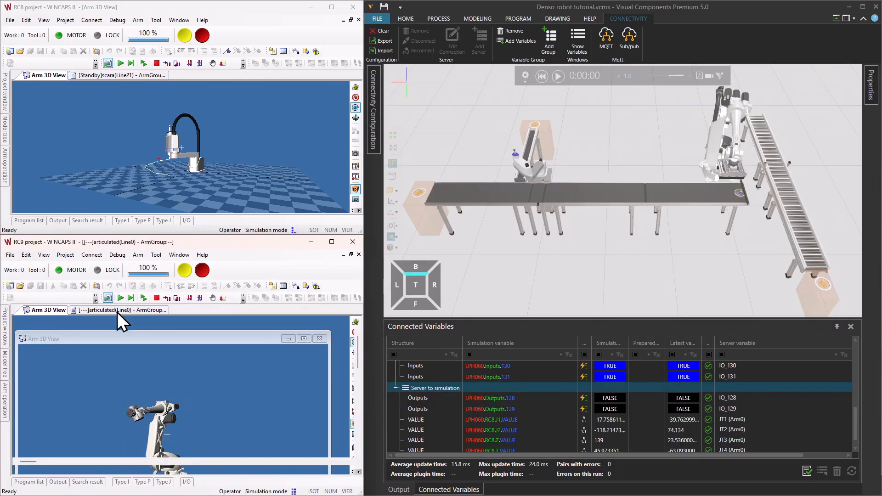
click(119, 299)
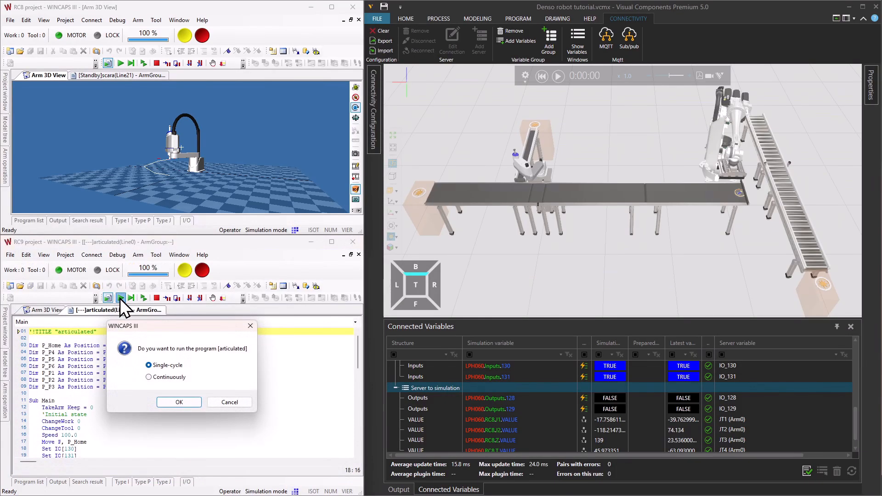
click(172, 379)
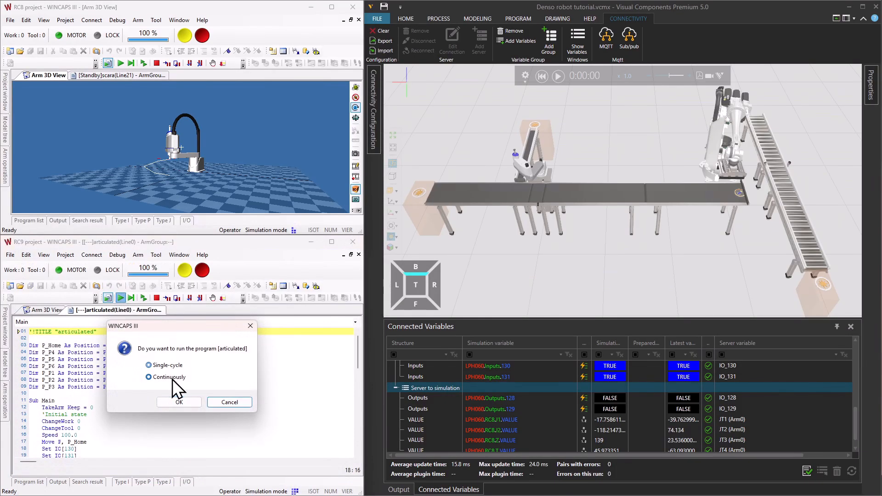
click(178, 403)
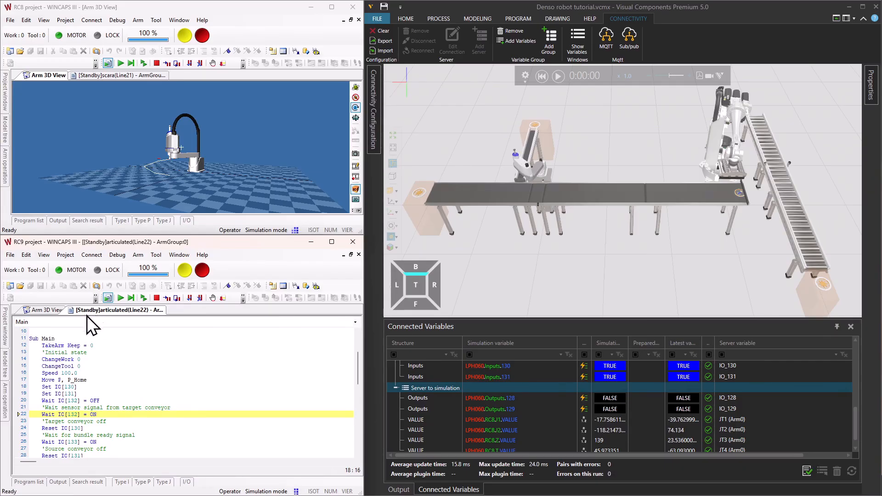
click(40, 311)
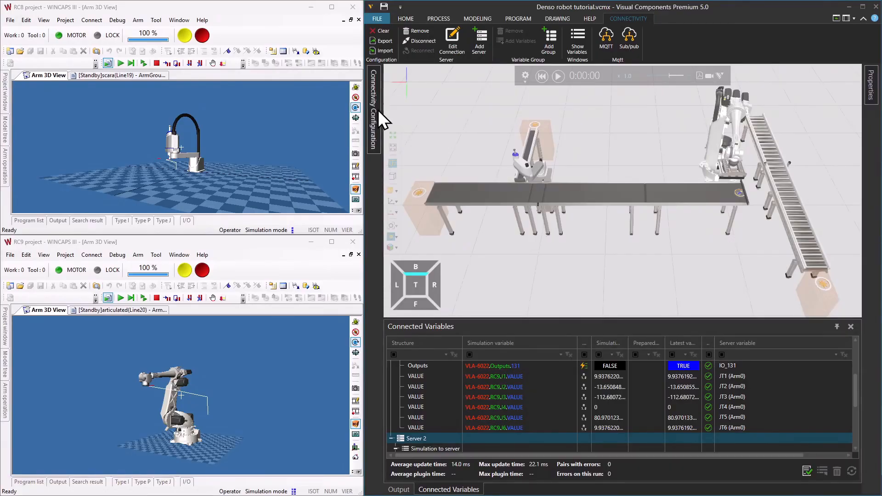
- Check the connection status of both Denso servers in Visual Components and start the simulation
mouse_move(377, 109)
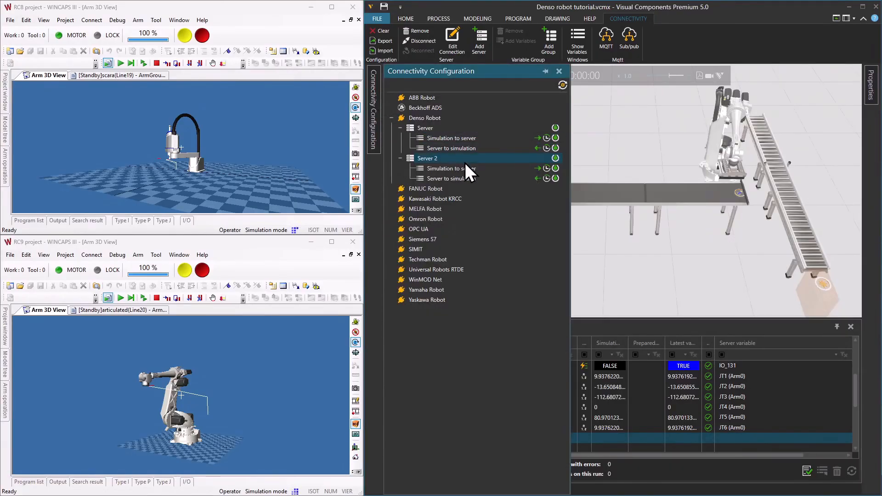
click(556, 158)
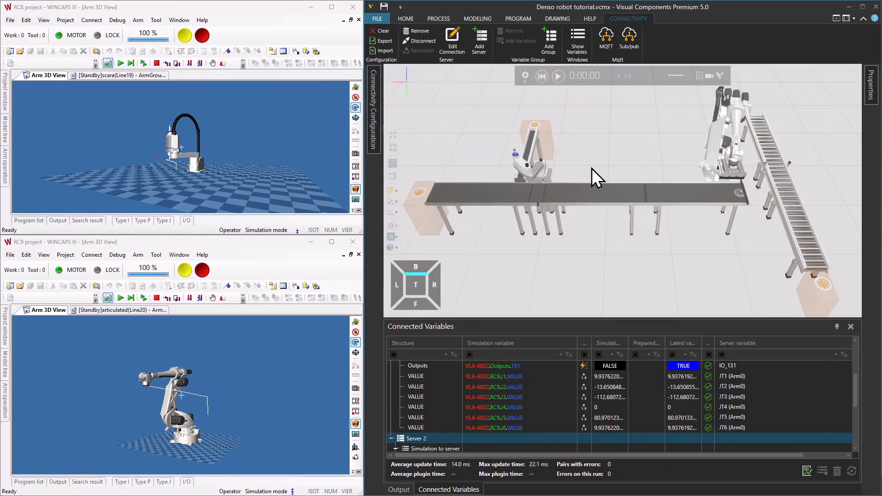
click(559, 76)
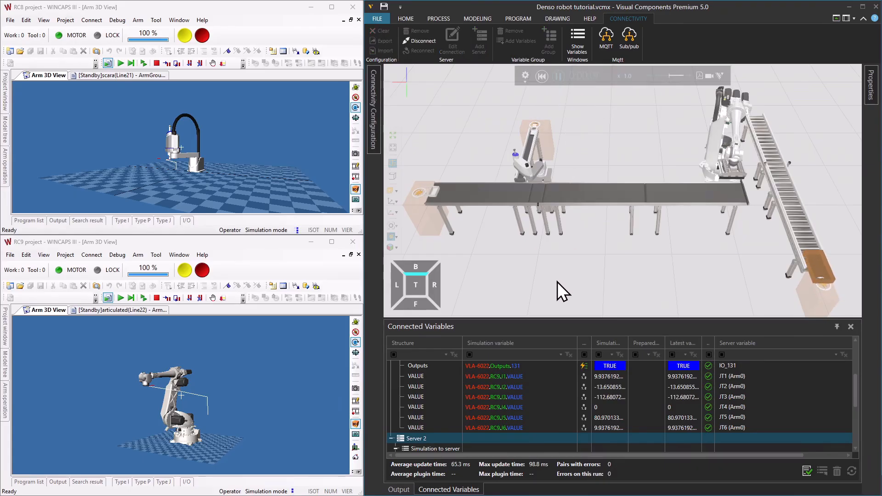